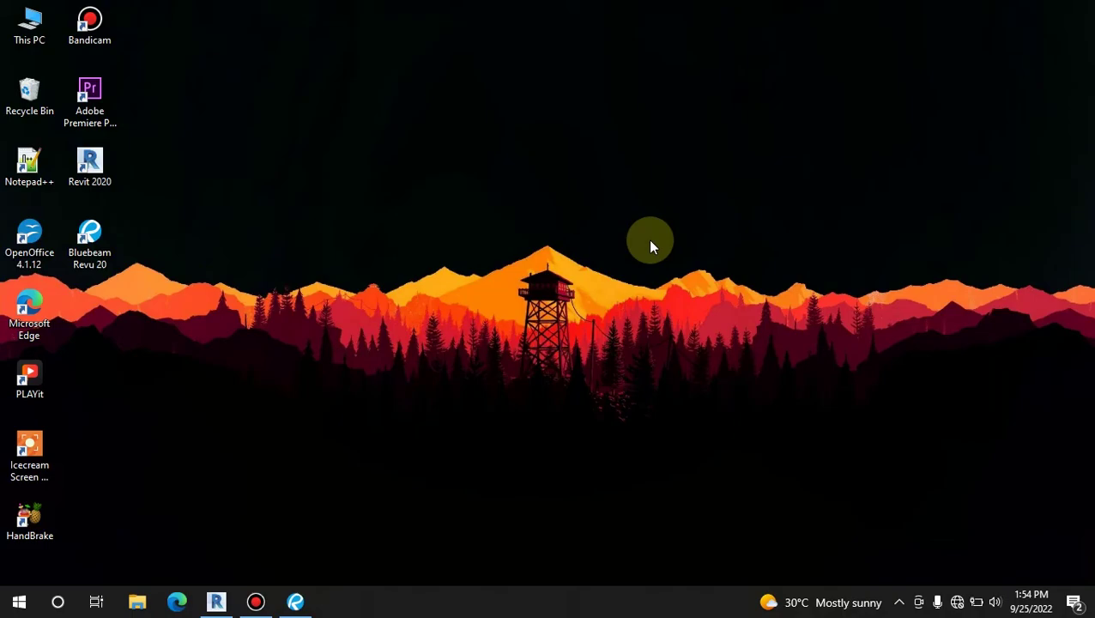
right_click(556, 209)
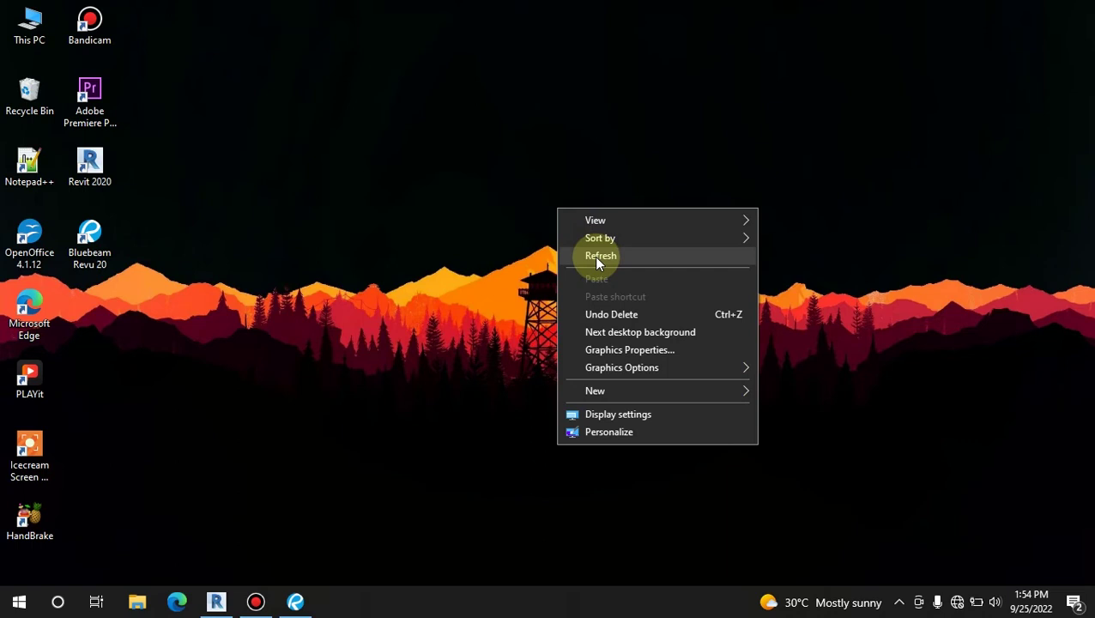
click(595, 257)
right_click(592, 250)
click(630, 293)
drag(433, 178, 719, 470)
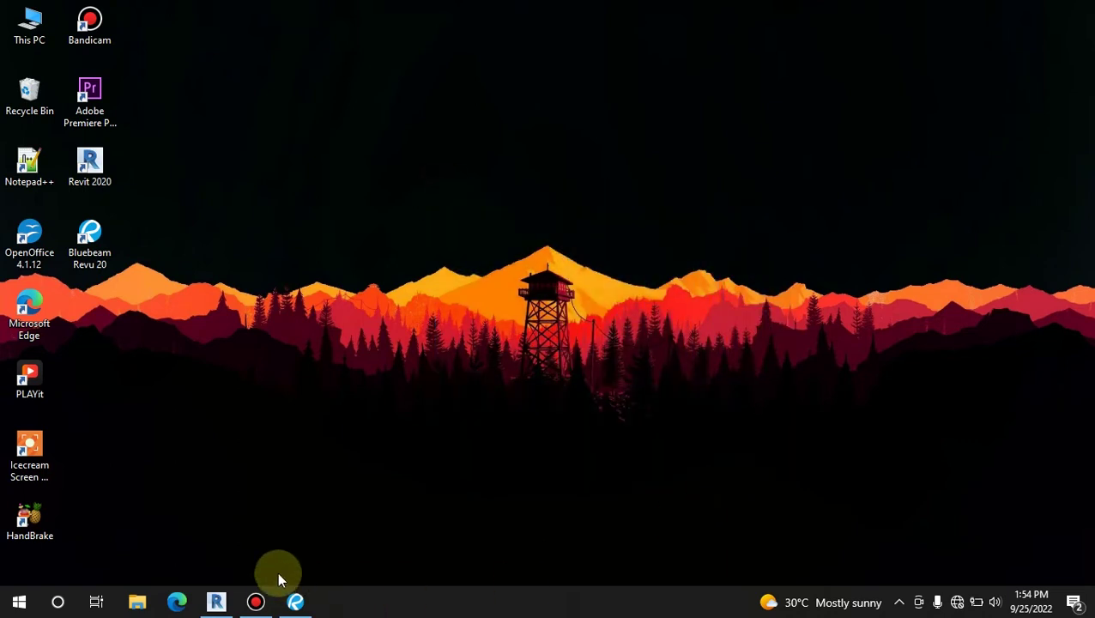
- Move the Revit icon to the end of the taskbar and switch to Revit to view sheet A101
drag(236, 605, 295, 599)
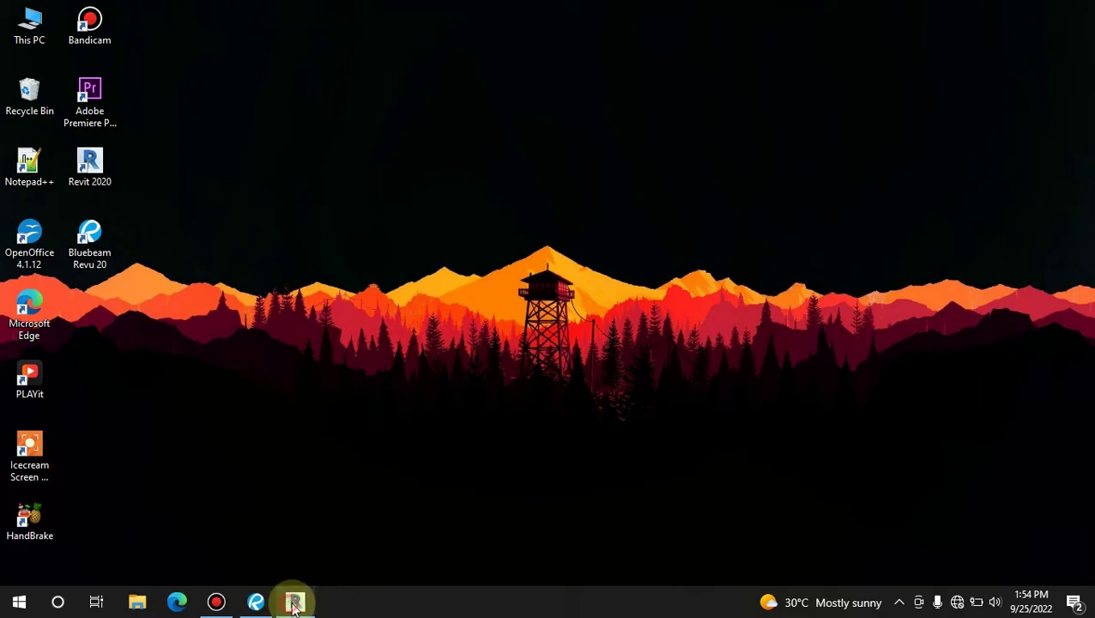
click(295, 602)
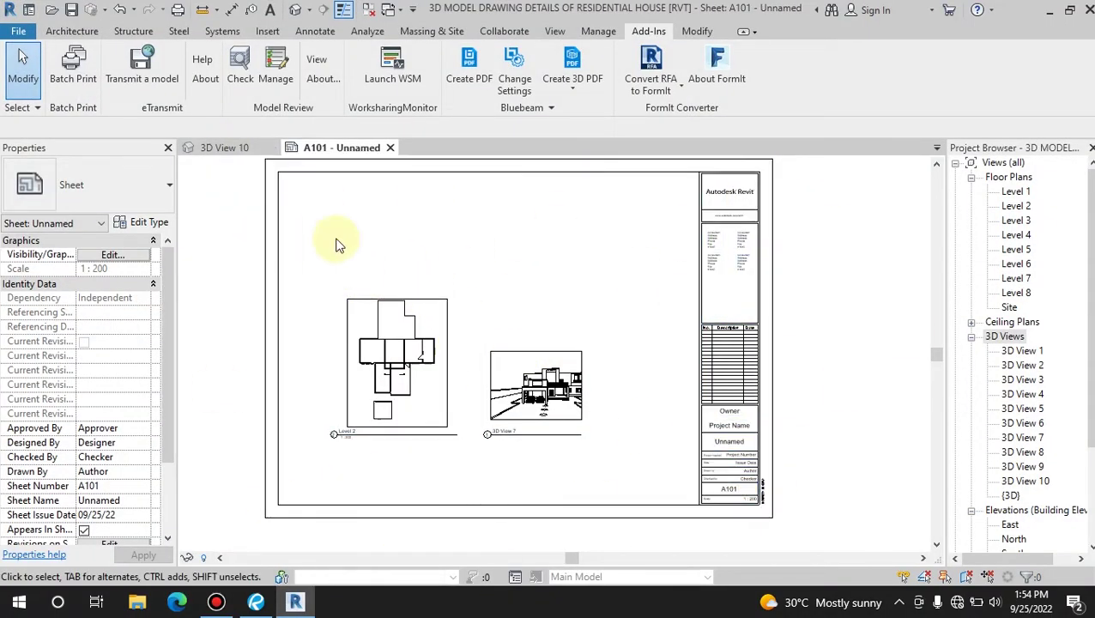
drag(611, 264, 336, 426)
click(481, 481)
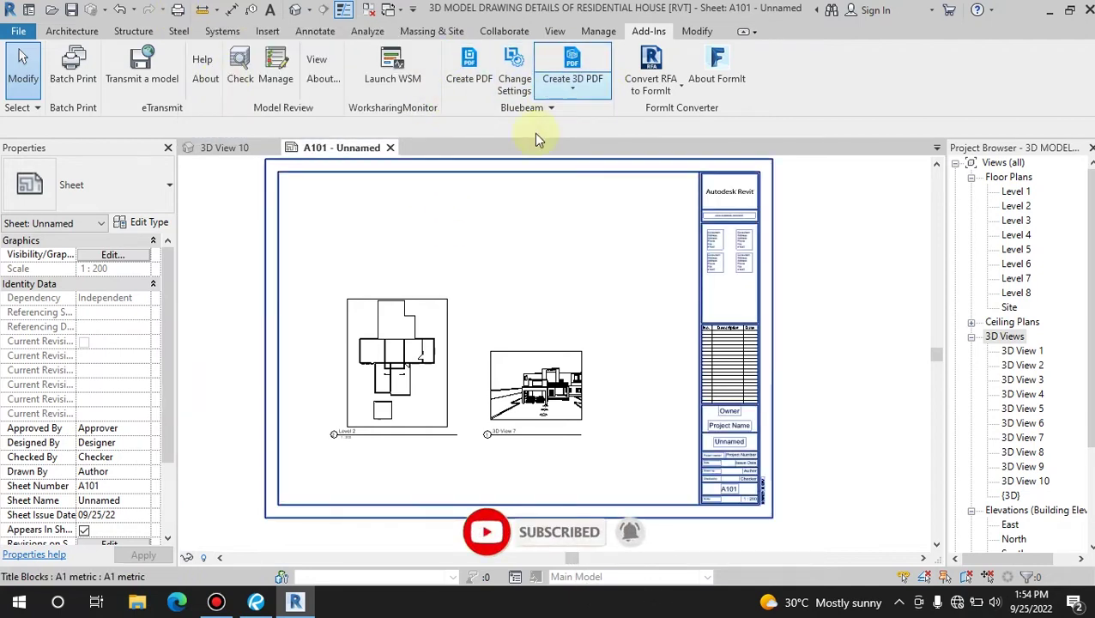
click(1048, 9)
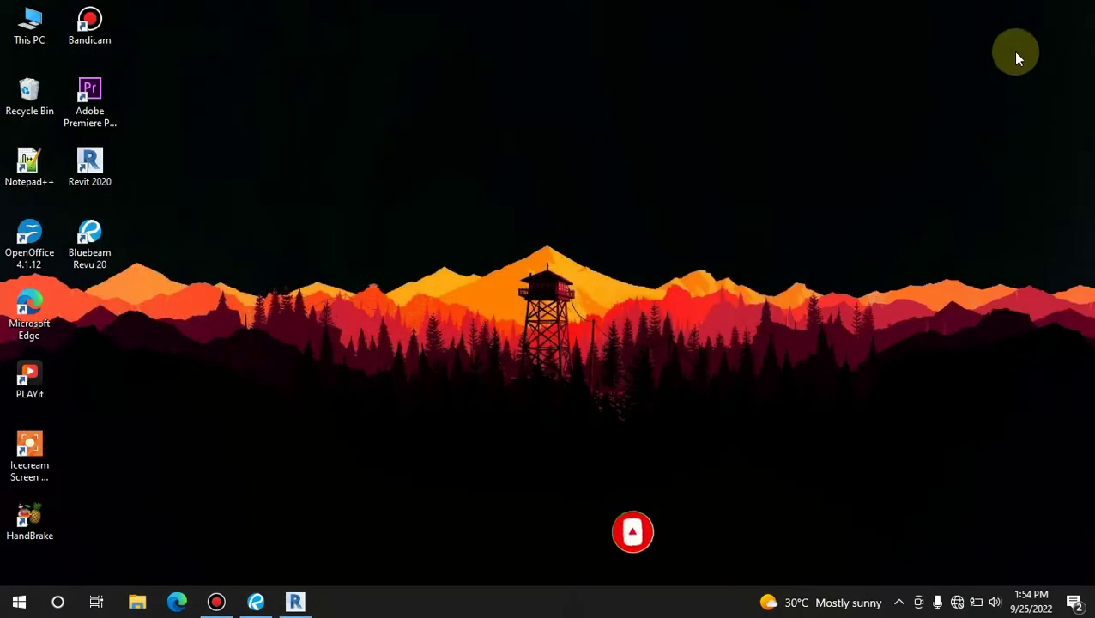
right_click(586, 72)
click(623, 115)
right_click(470, 112)
click(500, 160)
click(289, 606)
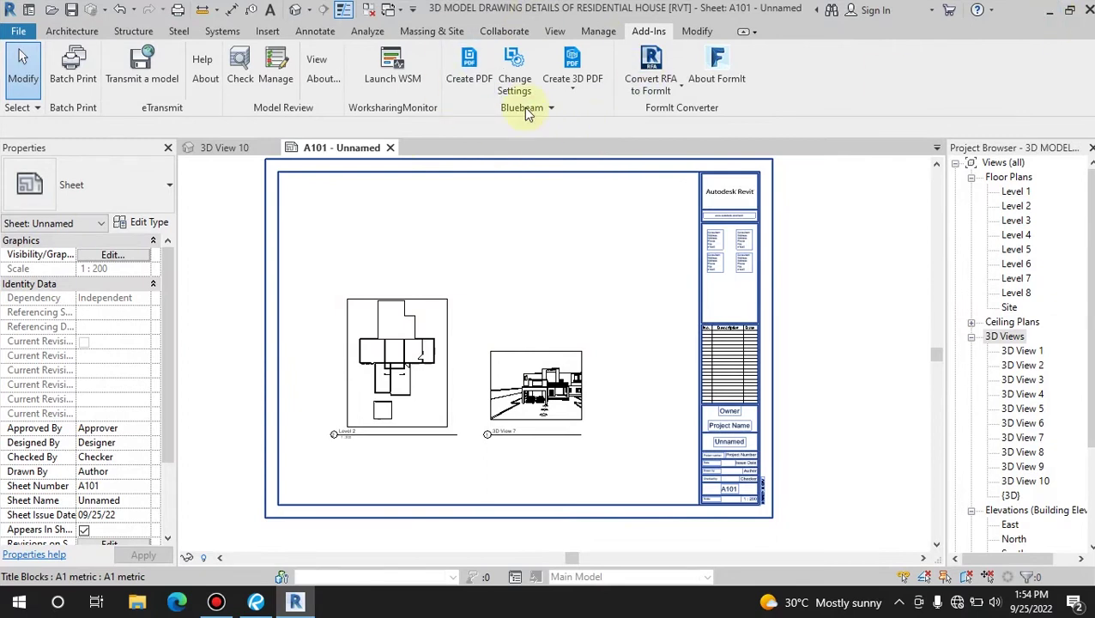
click(1052, 12)
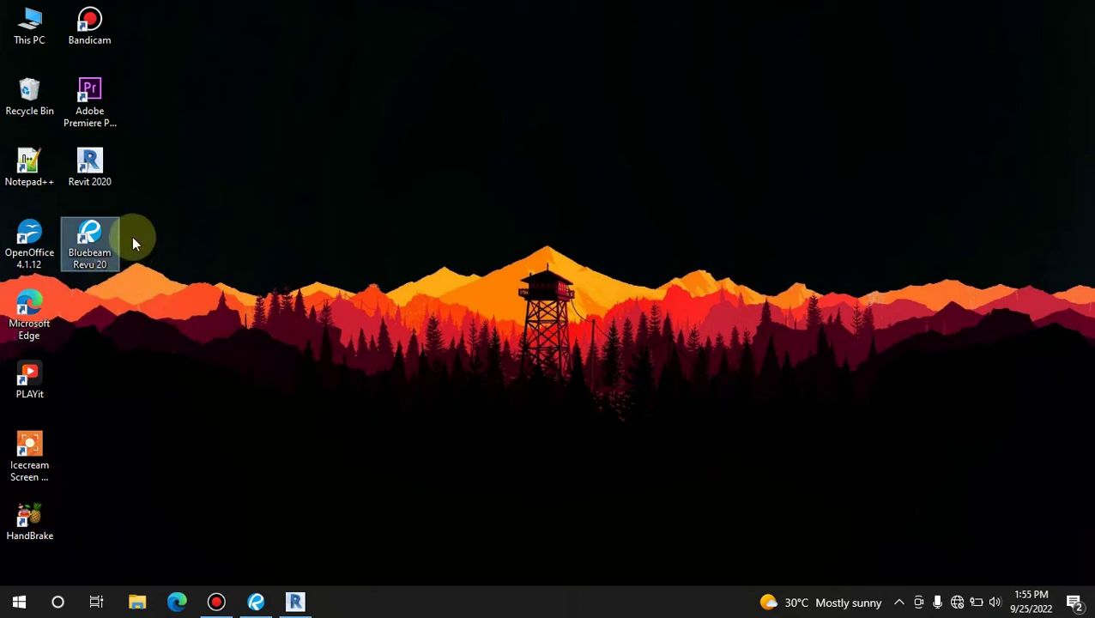
right_click(376, 201)
click(413, 244)
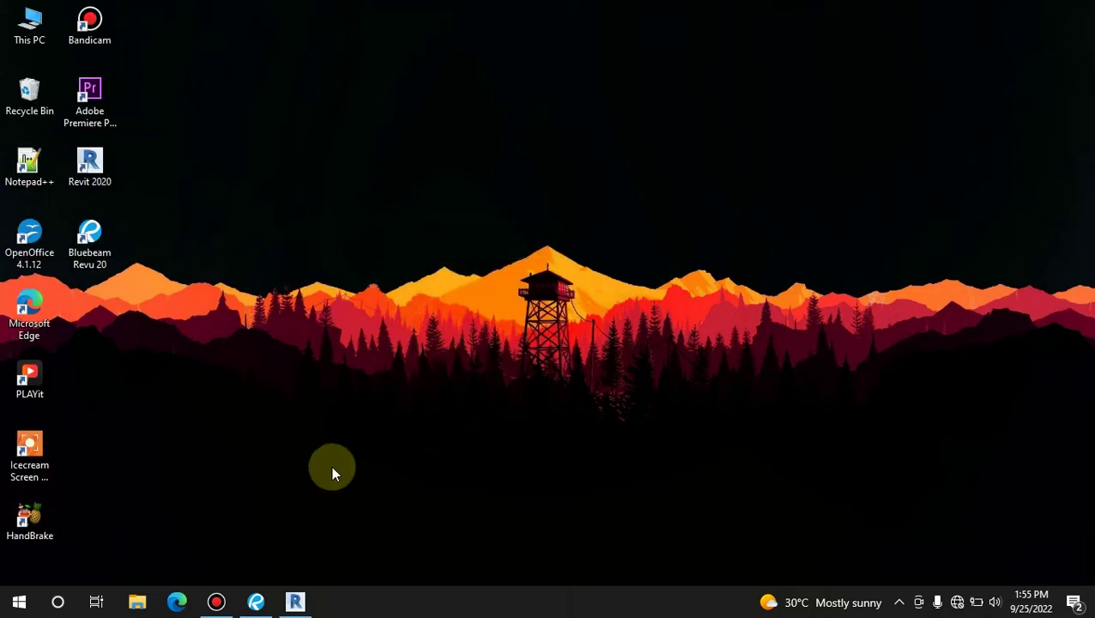
- Switch to Bluebeam Revu and bring the house floor plan into view from the kitchen to the car porch
mouse_move(256, 606)
click(256, 602)
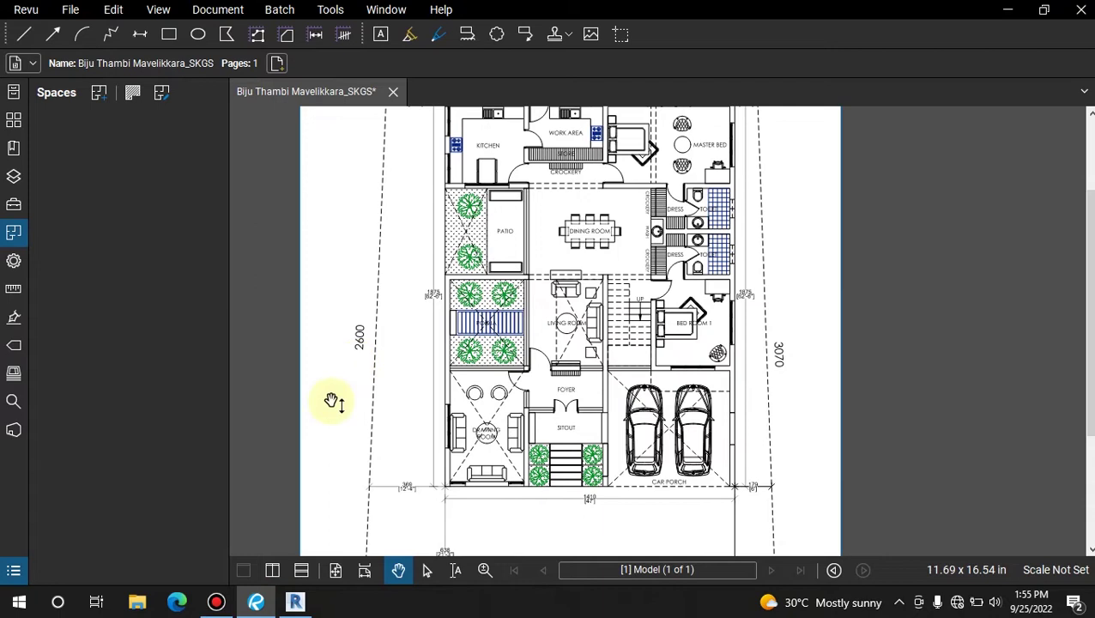
drag(478, 237, 460, 277)
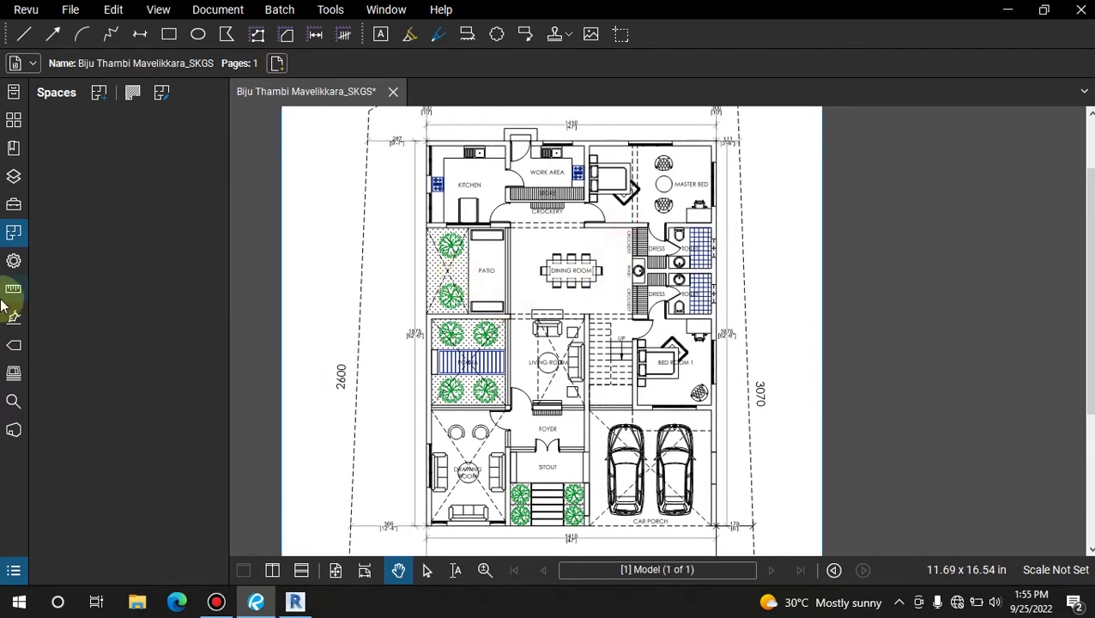
- Highlight the areas around the patio and the foyer with freehand yellow 12 pt strokes
click(410, 36)
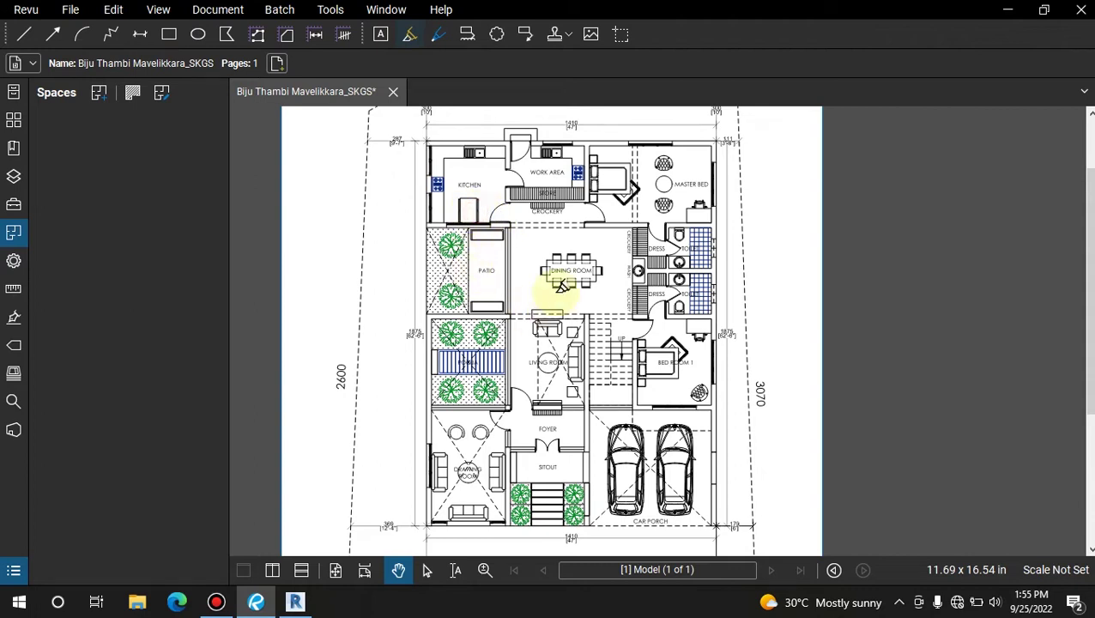
drag(473, 212, 515, 217)
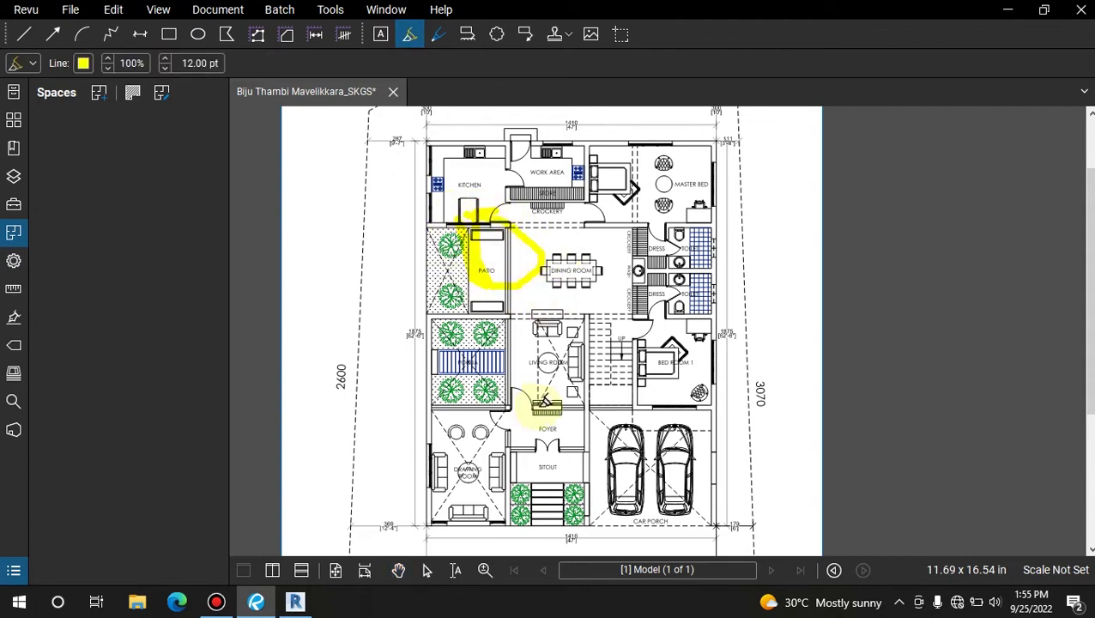
drag(546, 360, 534, 368)
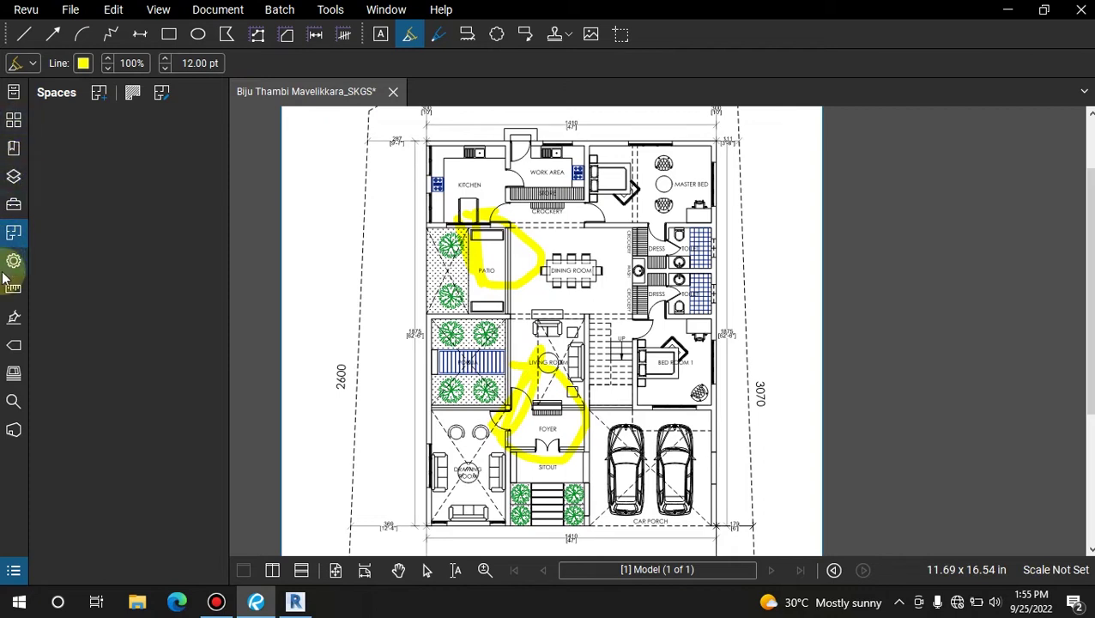
- Open the Tool Chest and draw a red 0.50 pt arrow from the master bedroom to outside the house's outer wall
click(12, 204)
scroll(93, 330, down, 3)
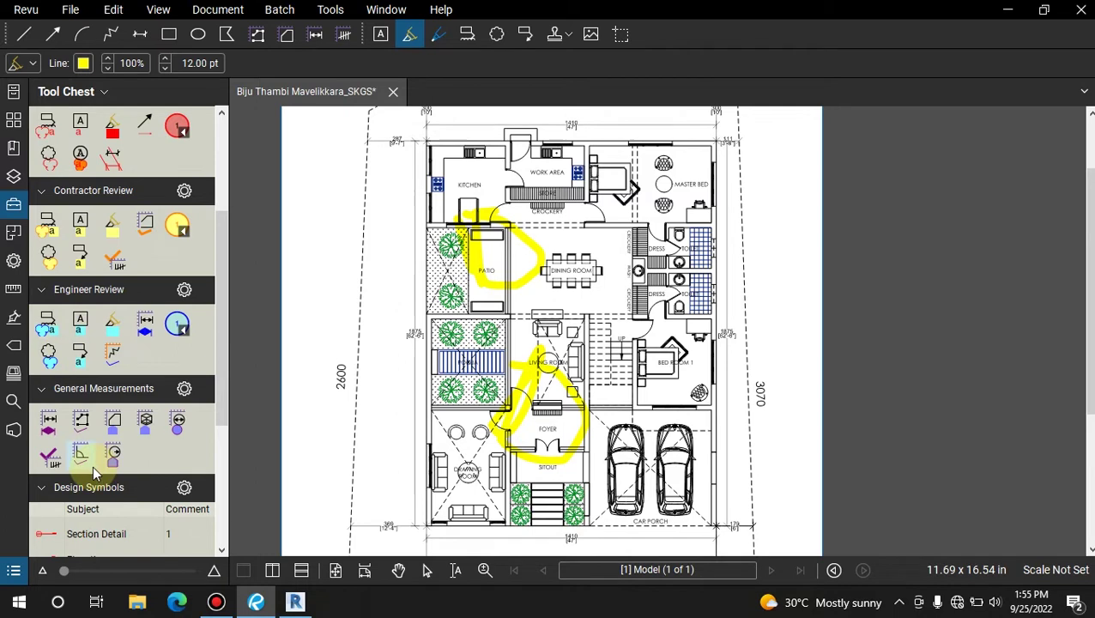
click(49, 425)
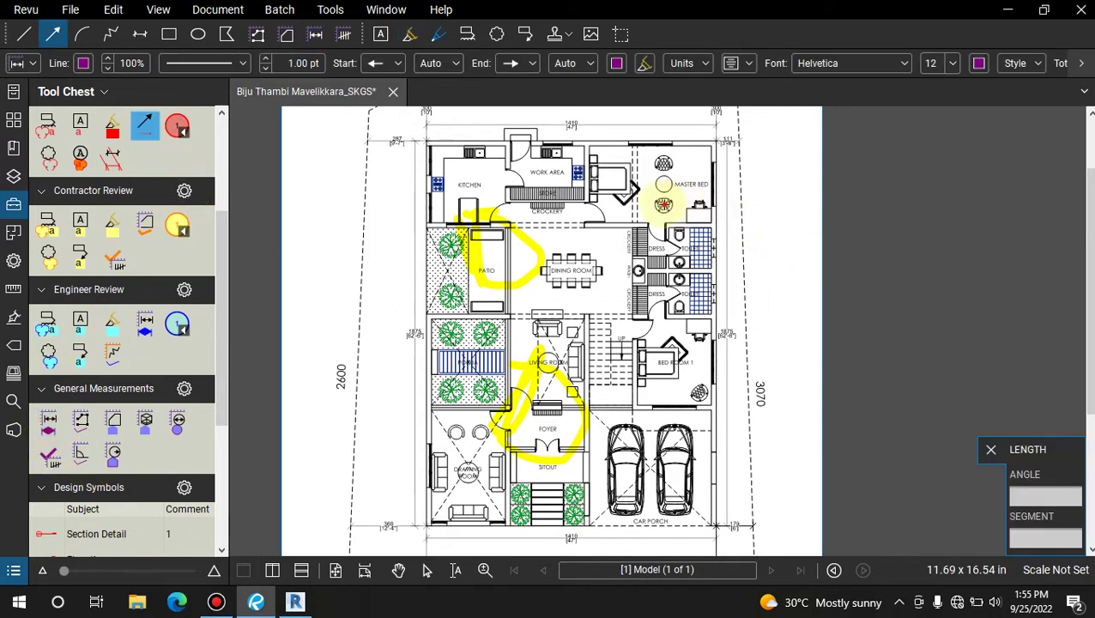
drag(668, 209, 786, 271)
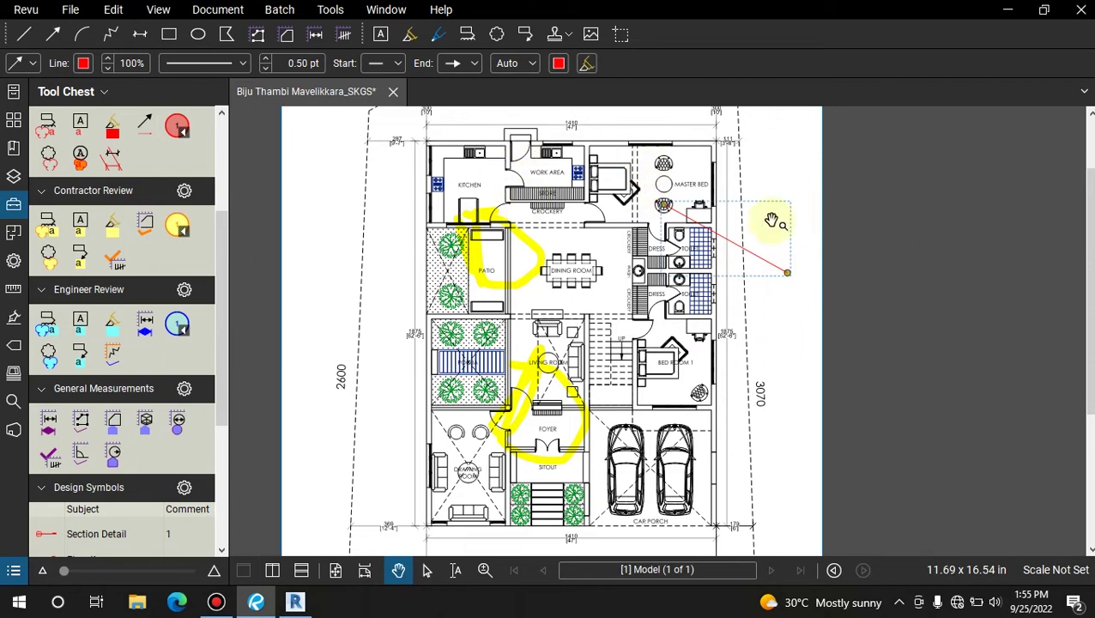
- Undo the red arrow and both yellow highlights on the floor plan, and minimize Bluebeam Revu
key(ctrl+z)
key(ctrl+z)
key(ctrl+z)
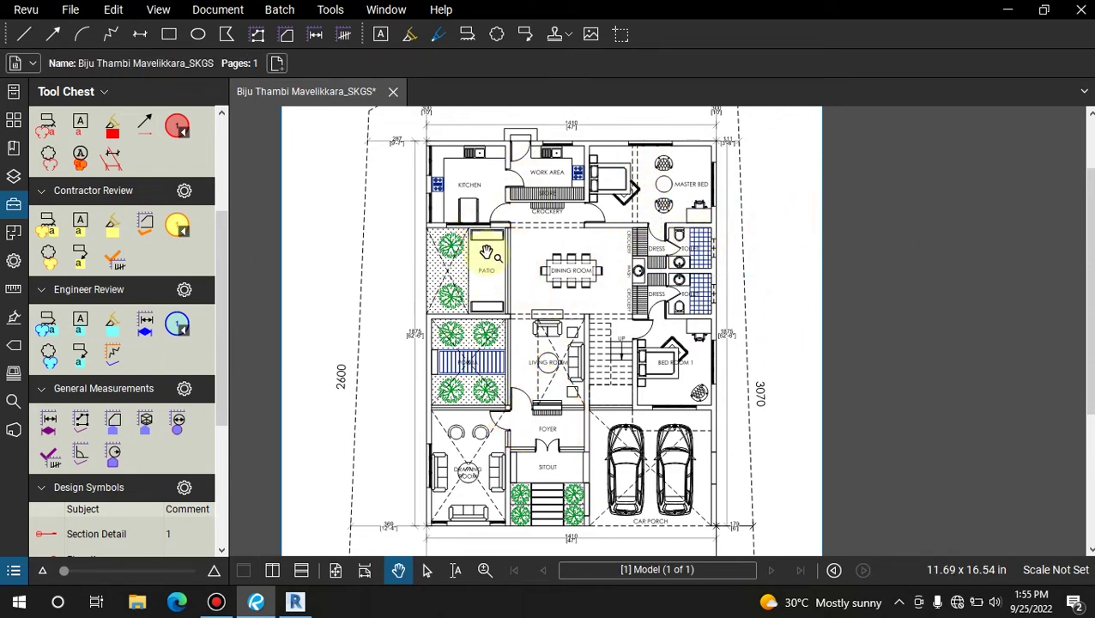
click(1008, 10)
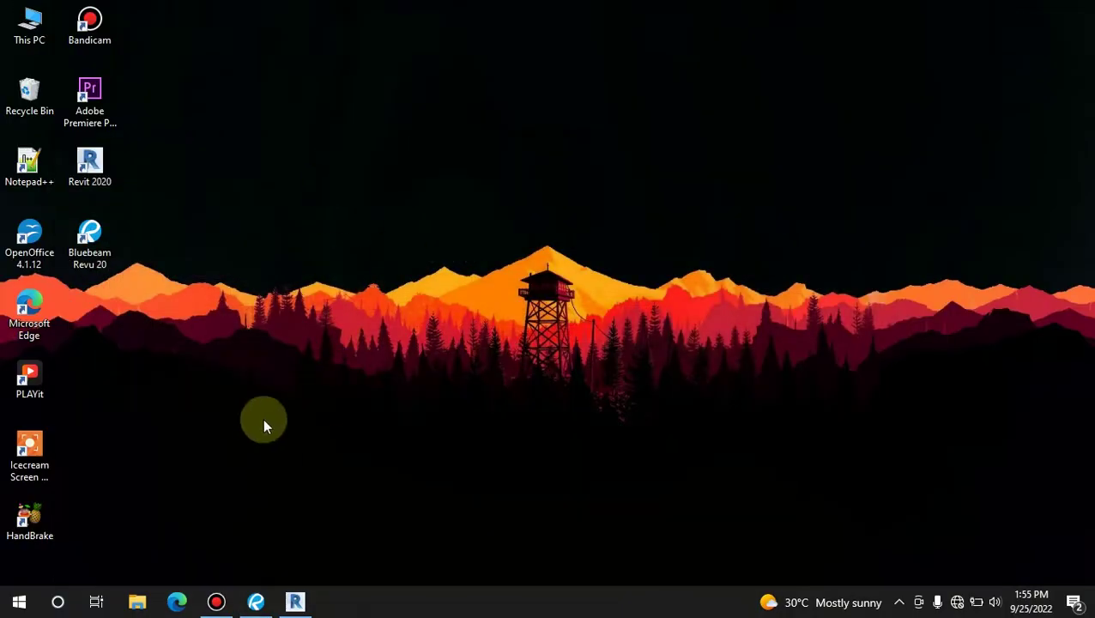
- Switch to Revit, view the house in 3D View 10, and minimize the window
click(295, 604)
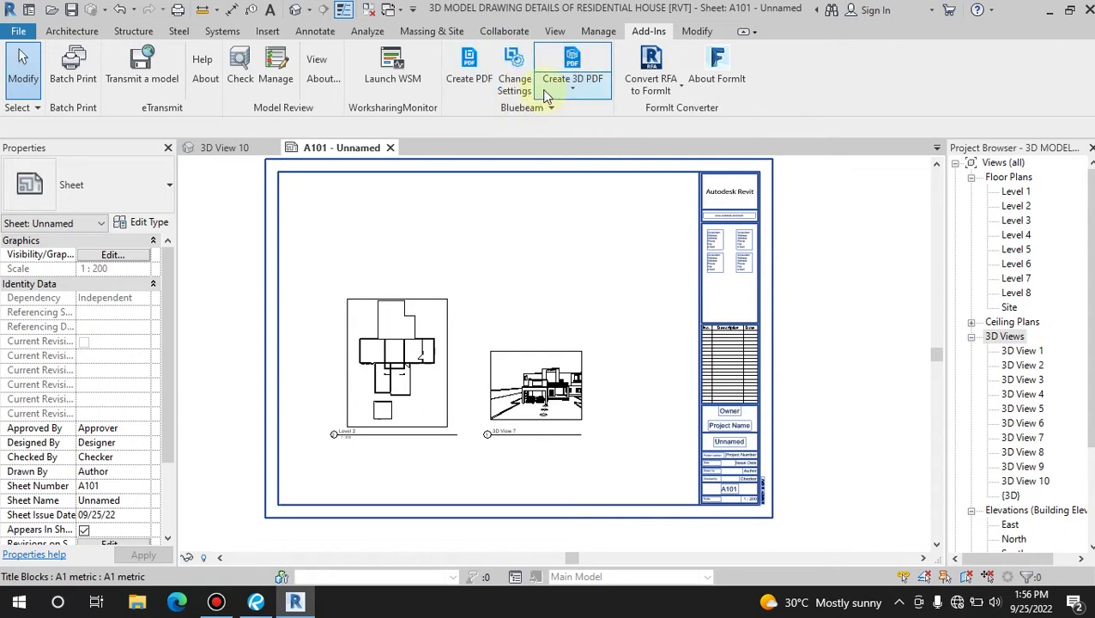
click(225, 148)
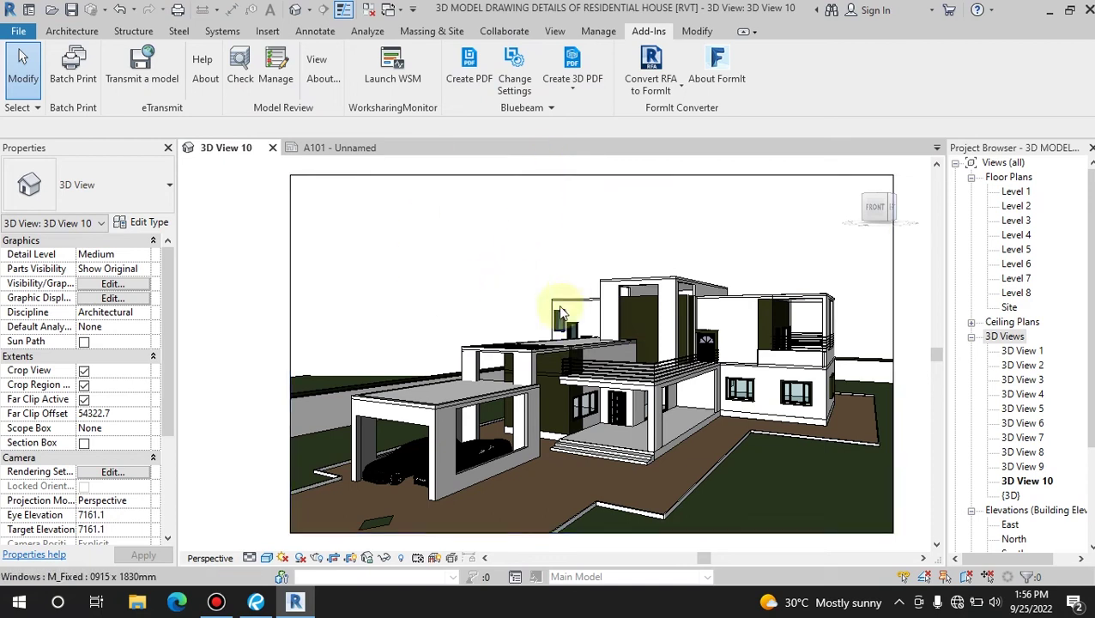
click(1056, 12)
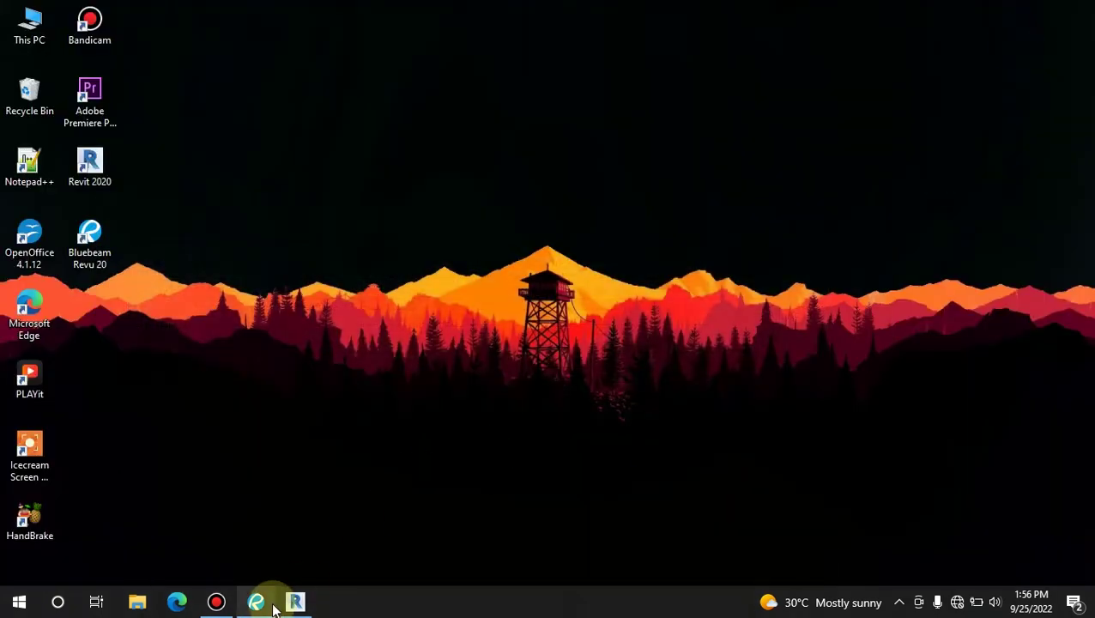
- Switch to Bluebeam Revu to view the floor plan PDF again, and minimize the window
mouse_move(269, 608)
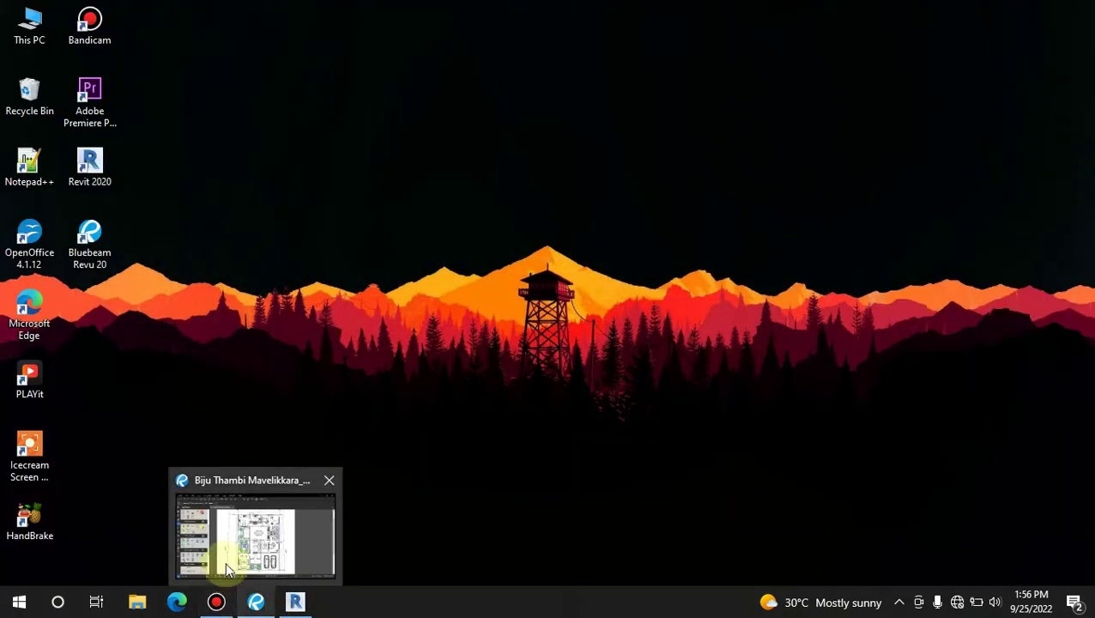
click(257, 602)
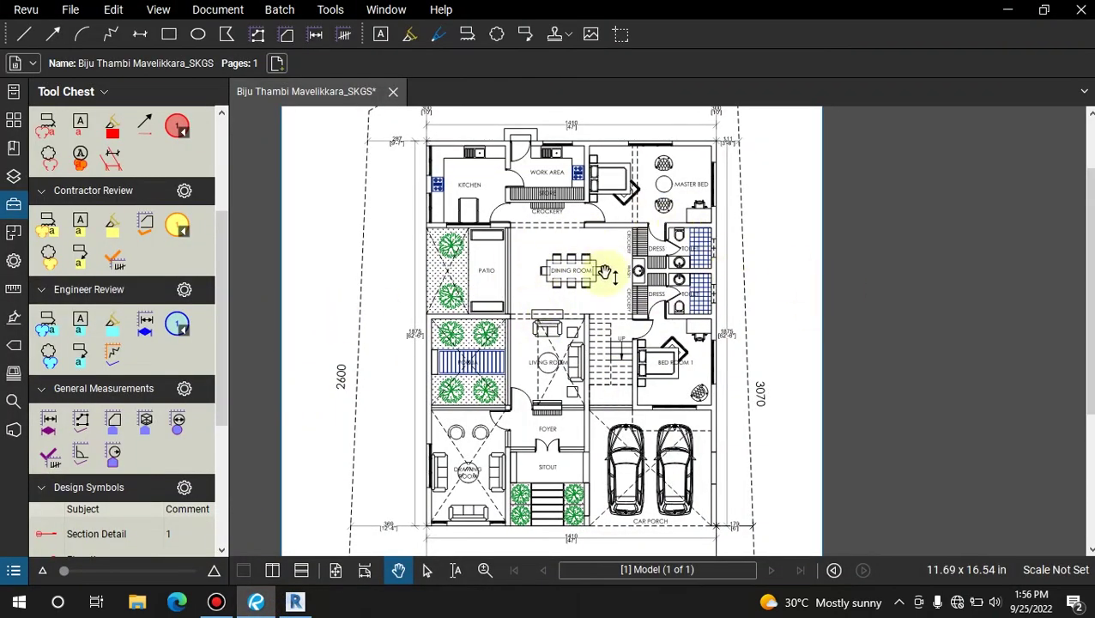
click(1008, 9)
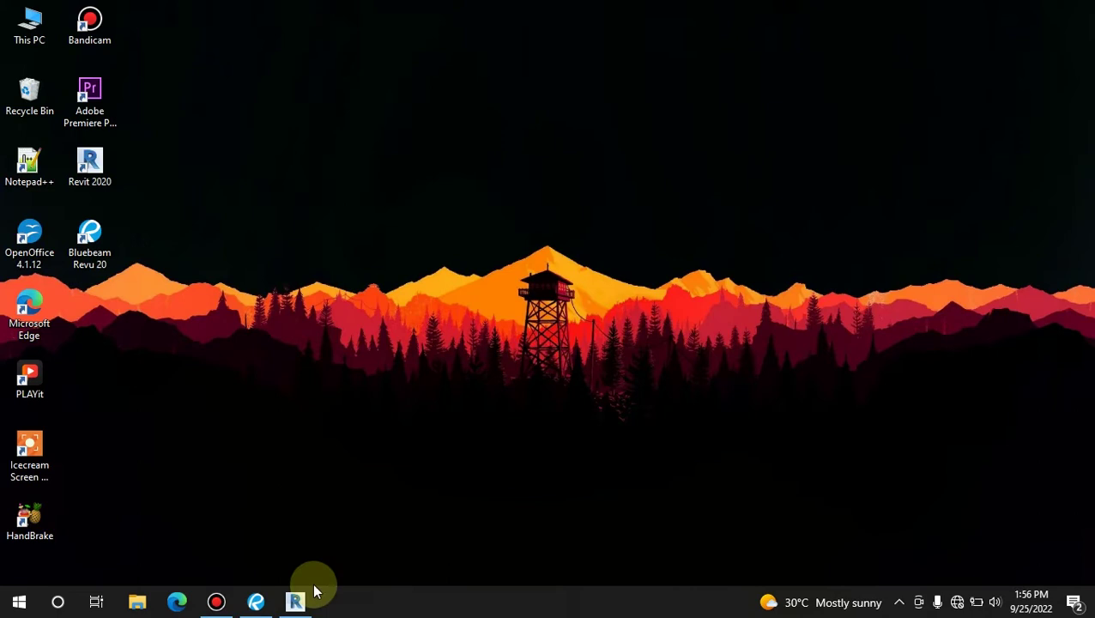
- Return to sheet A101 in Revit and point out the Level 2 and 3D View 7 viewports by selecting them together
click(294, 602)
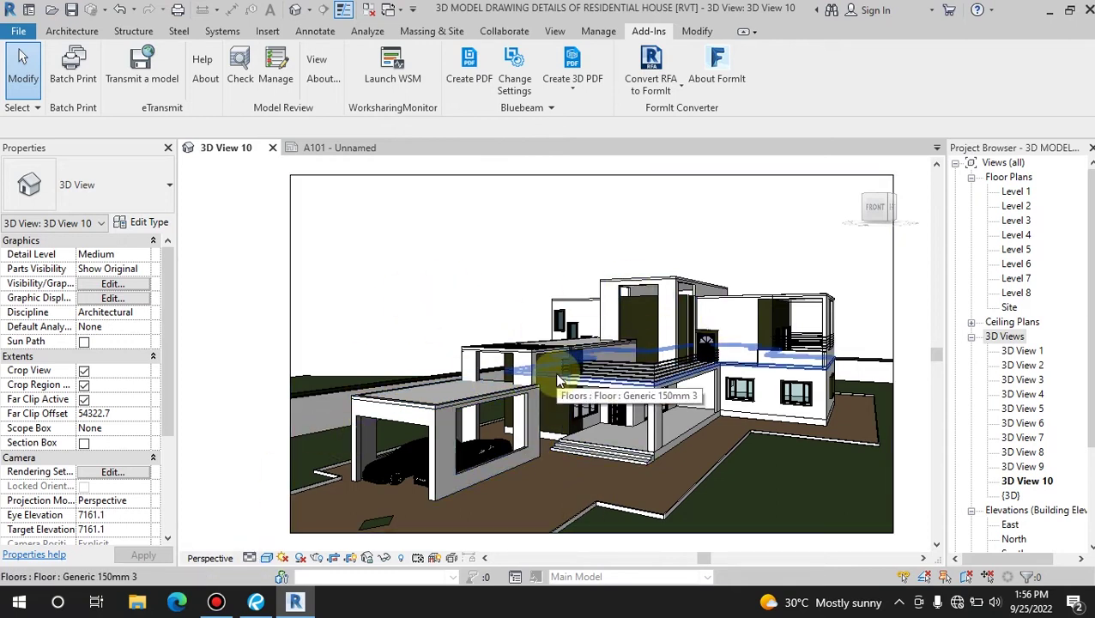
click(314, 149)
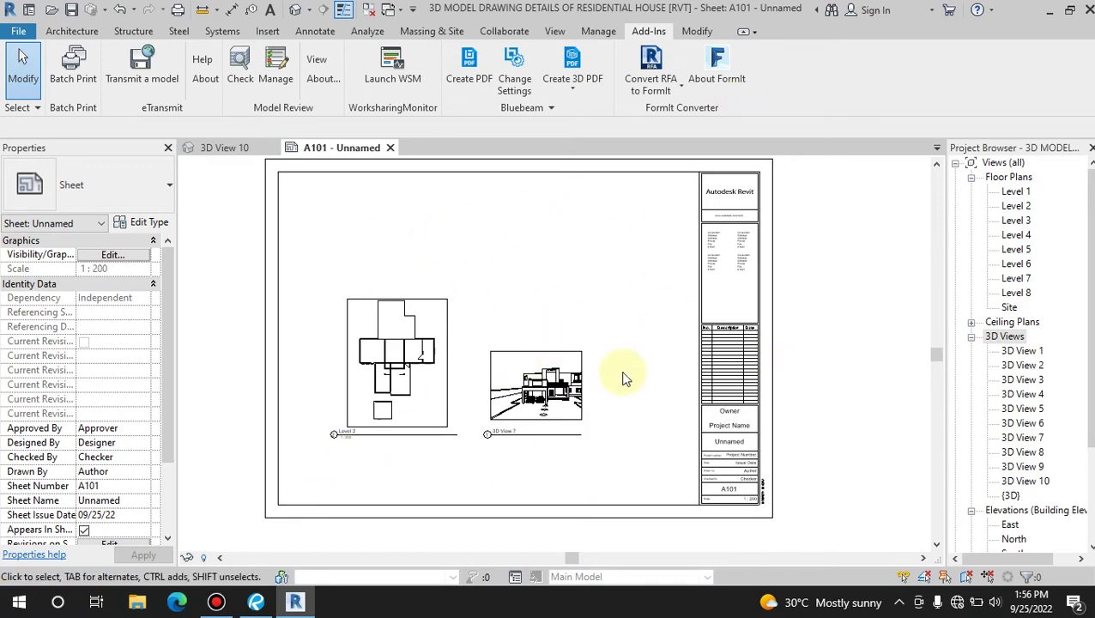
drag(552, 281, 431, 357)
click(616, 247)
drag(630, 284, 375, 448)
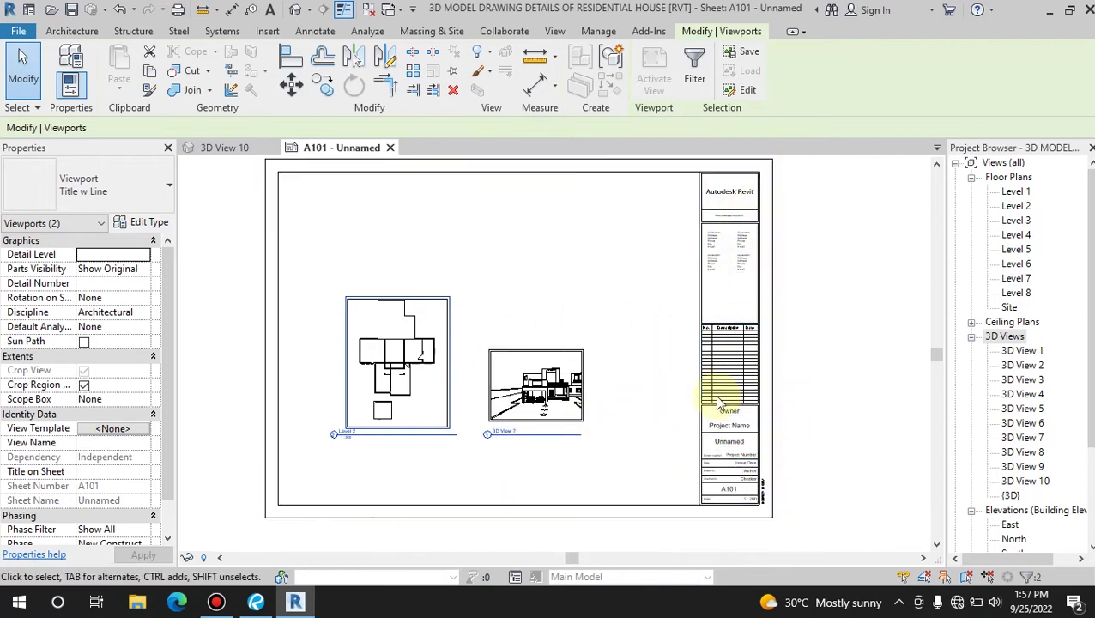
drag(628, 277, 369, 407)
click(591, 258)
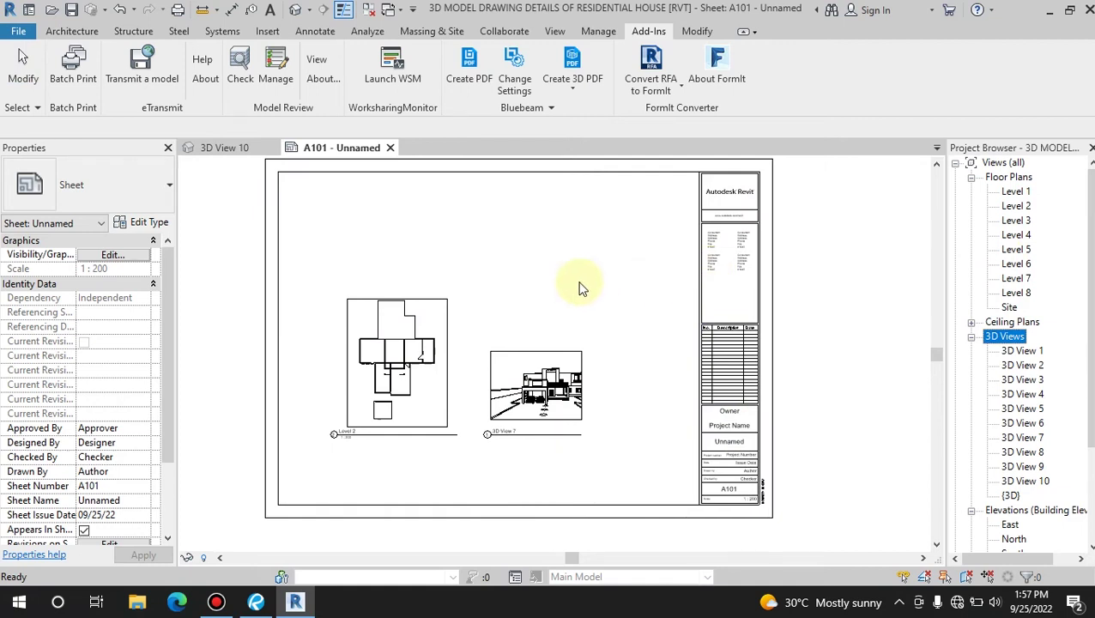
- Place 3D View 5 on sheet A101 directly above the 3D View 7 viewport, and deselect it
click(1015, 235)
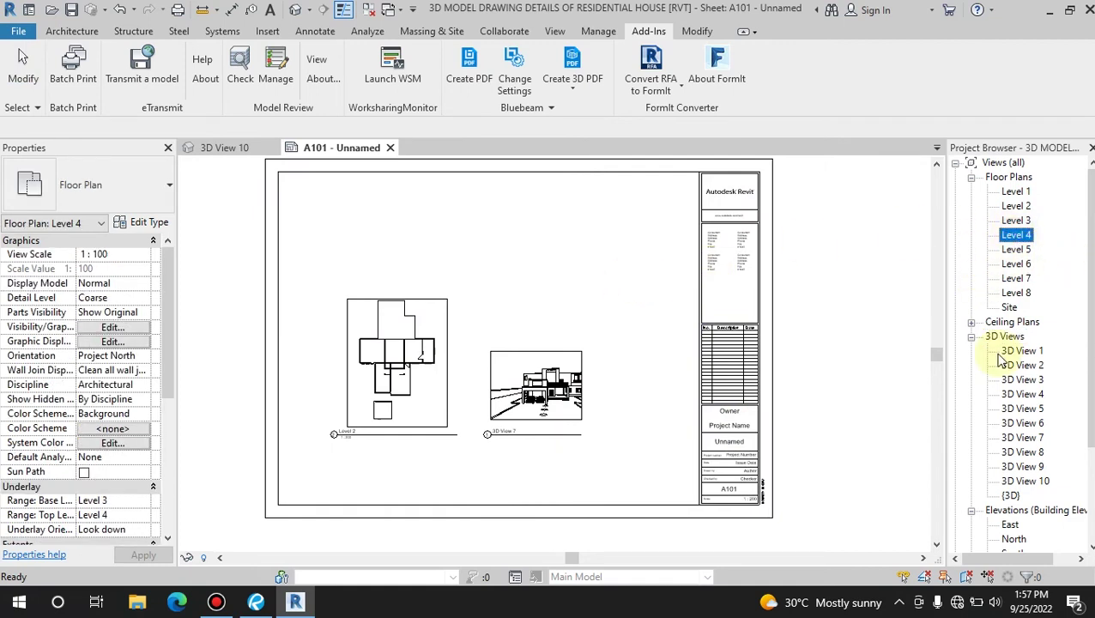
click(1028, 410)
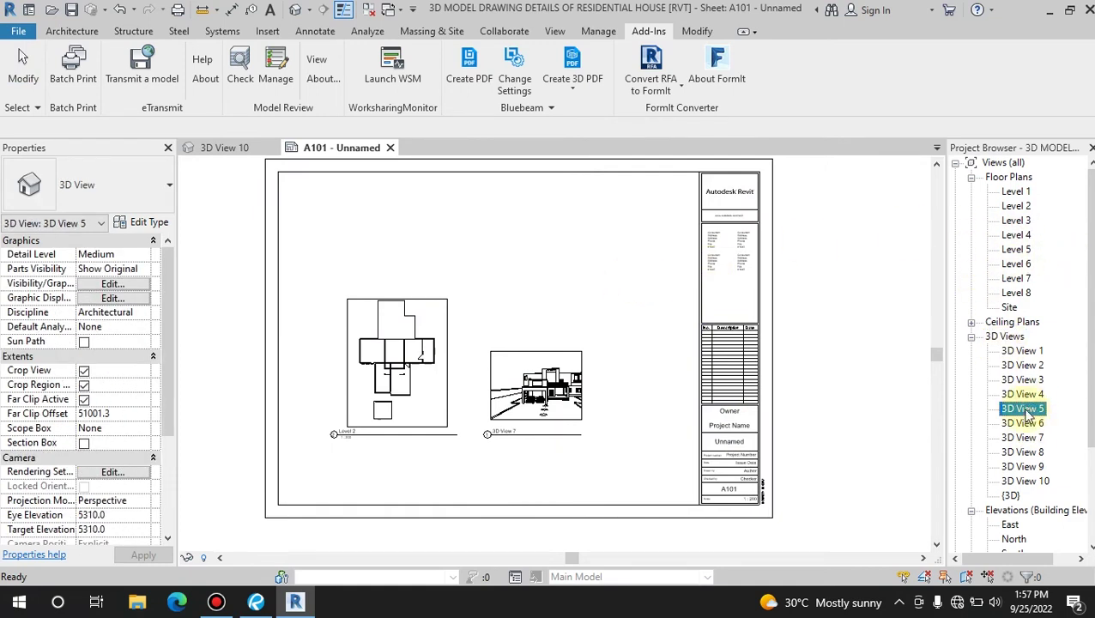
drag(477, 276, 476, 275)
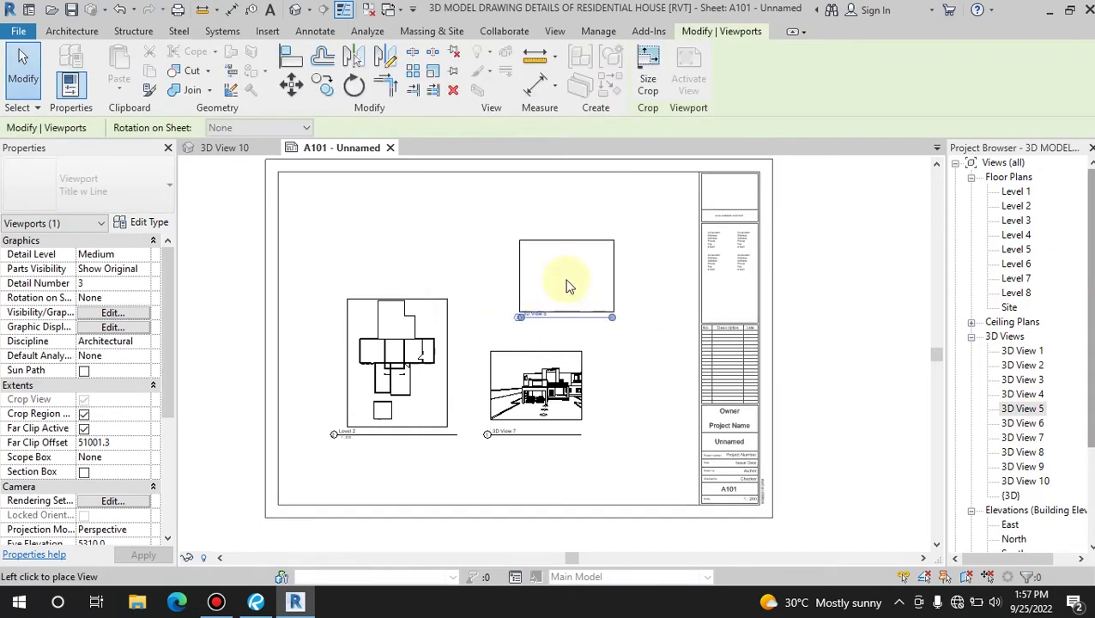
click(540, 293)
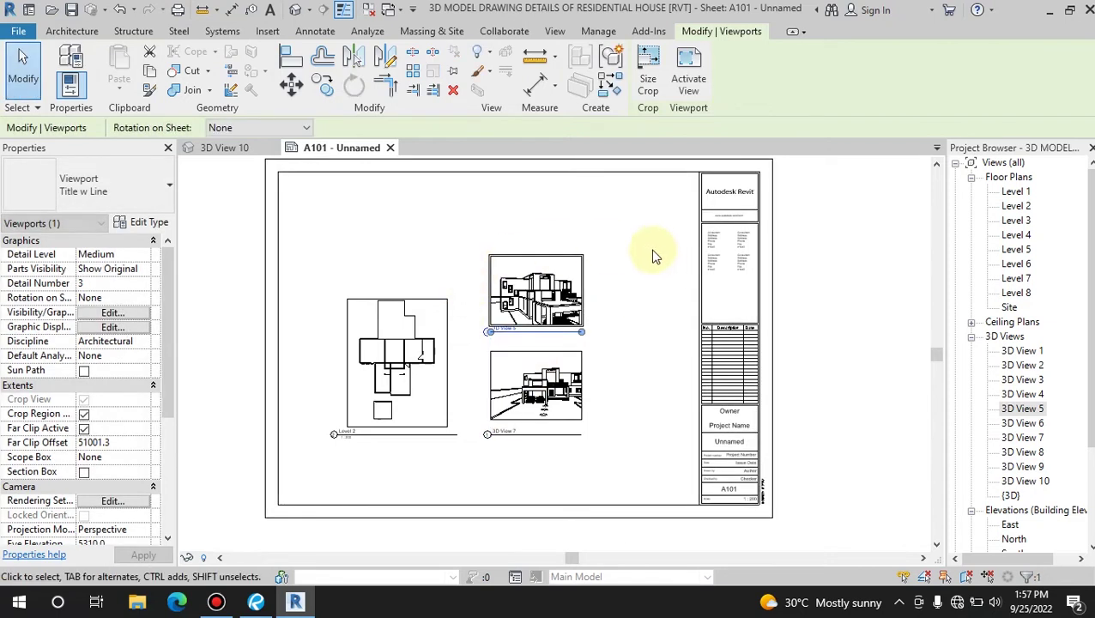
click(632, 230)
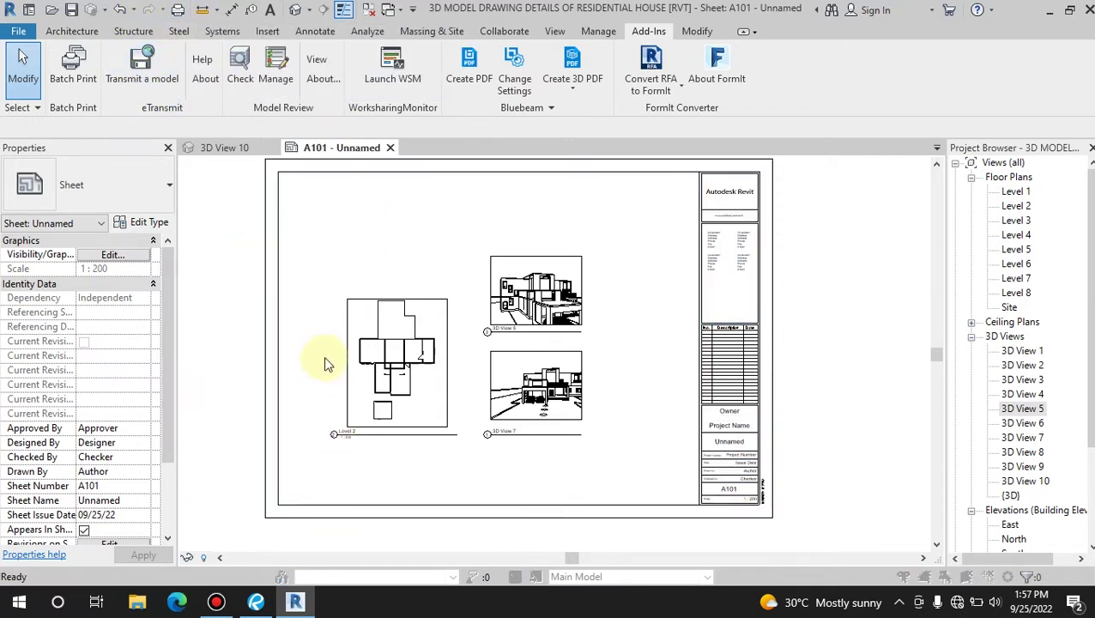
- Open the print settings for sheet A101 and dismiss them without printing
key(ctrl+p)
click(763, 92)
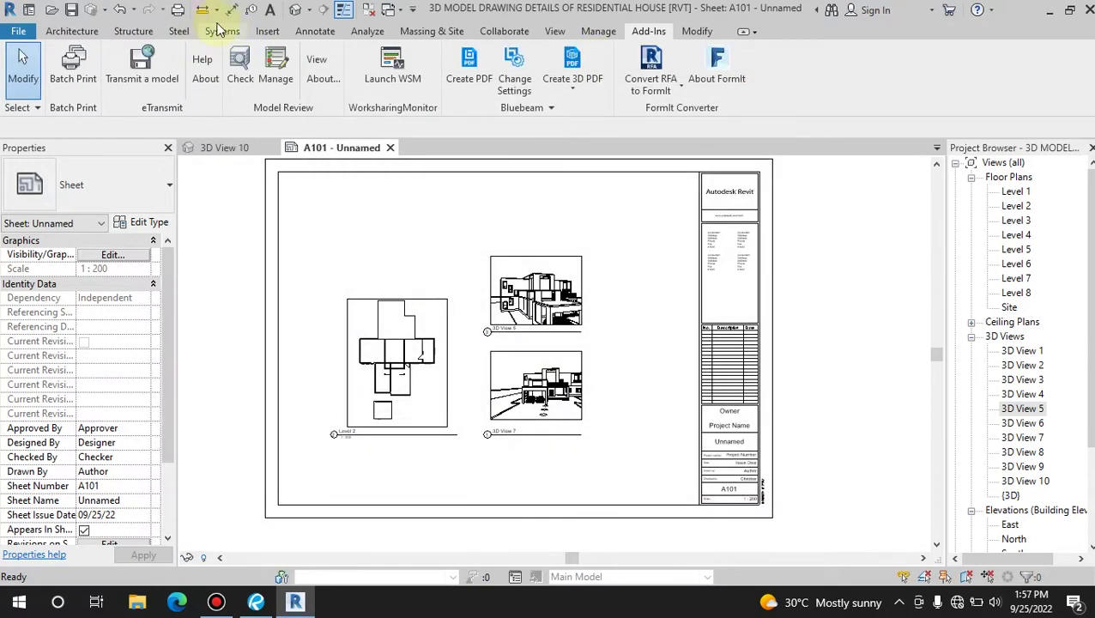
- Open the print settings for sheet A101 and look through the list of available printers
click(177, 10)
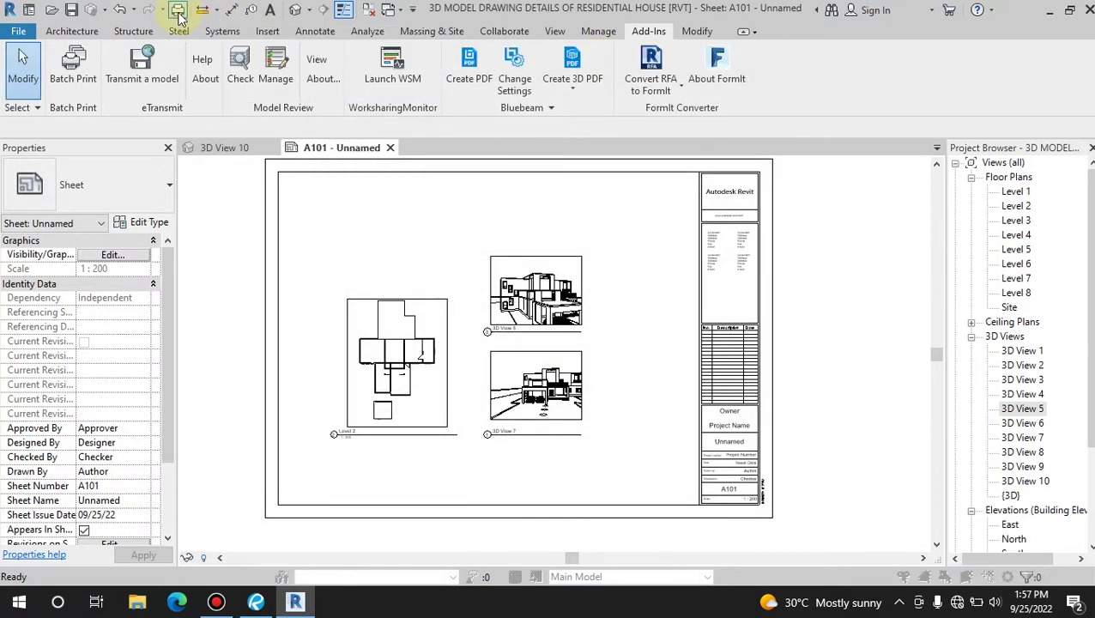
drag(542, 107, 608, 93)
click(485, 125)
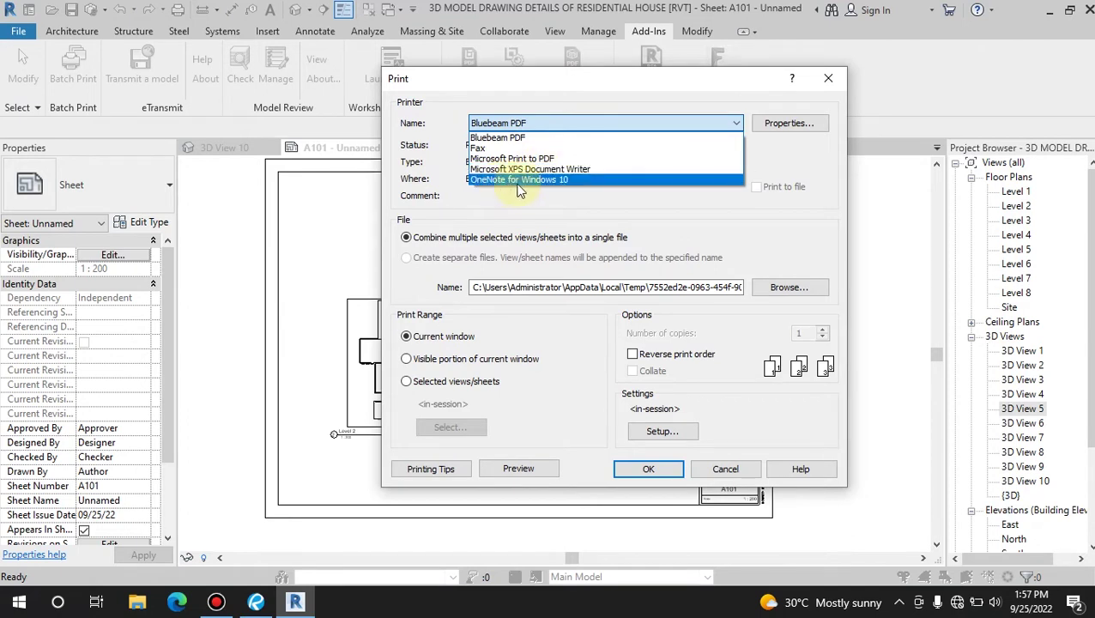
click(578, 215)
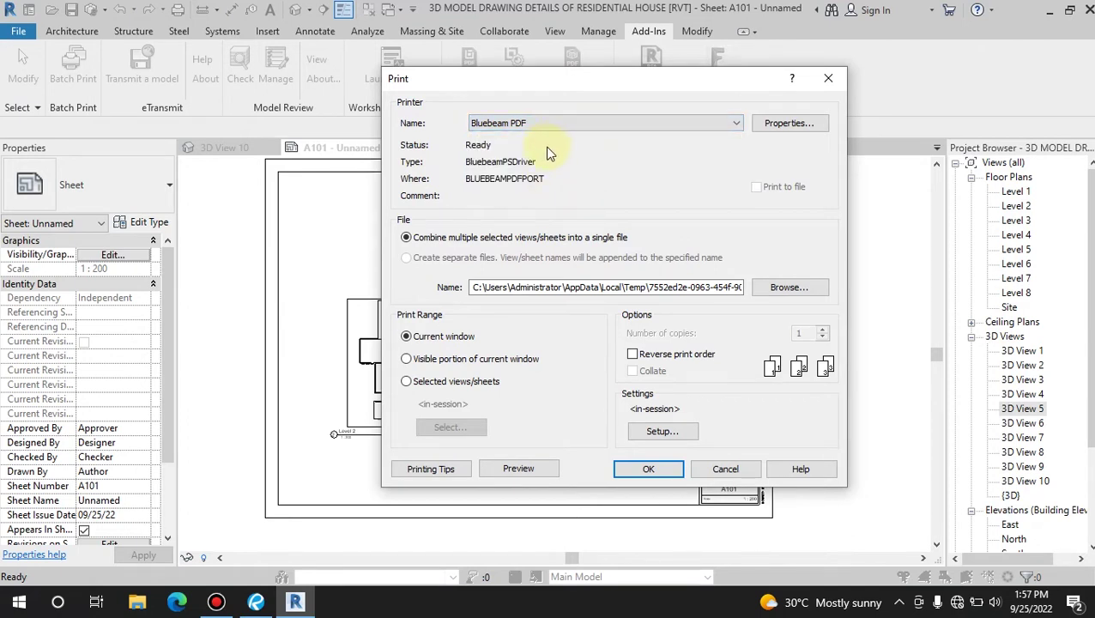
- Switch the printer to Microsoft Print to PDF, and set it back to Bluebeam PDF
click(596, 123)
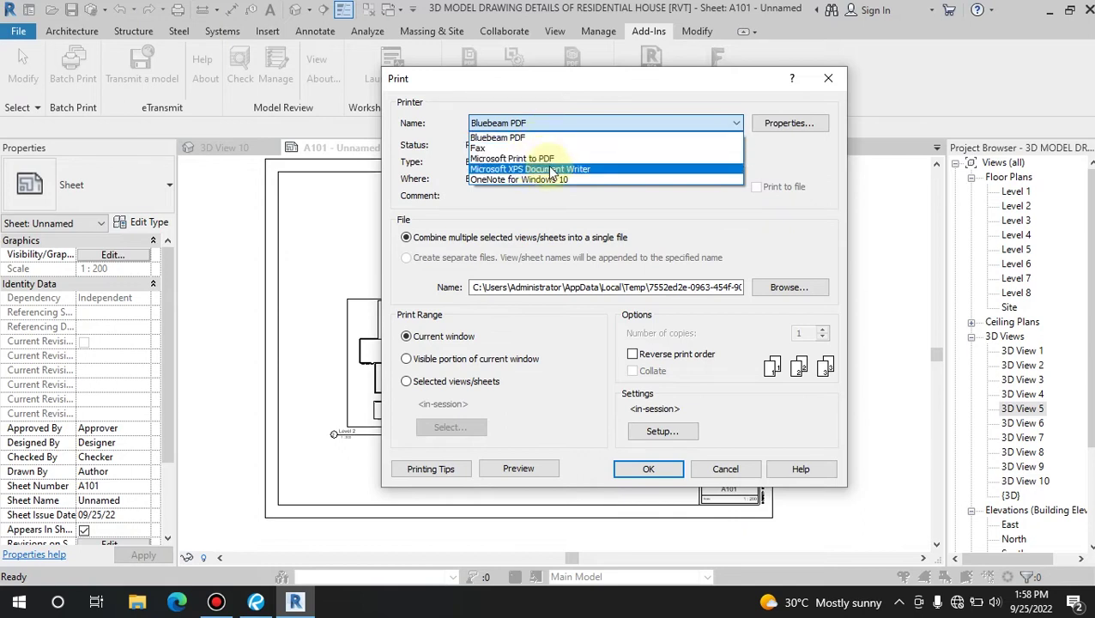
click(512, 160)
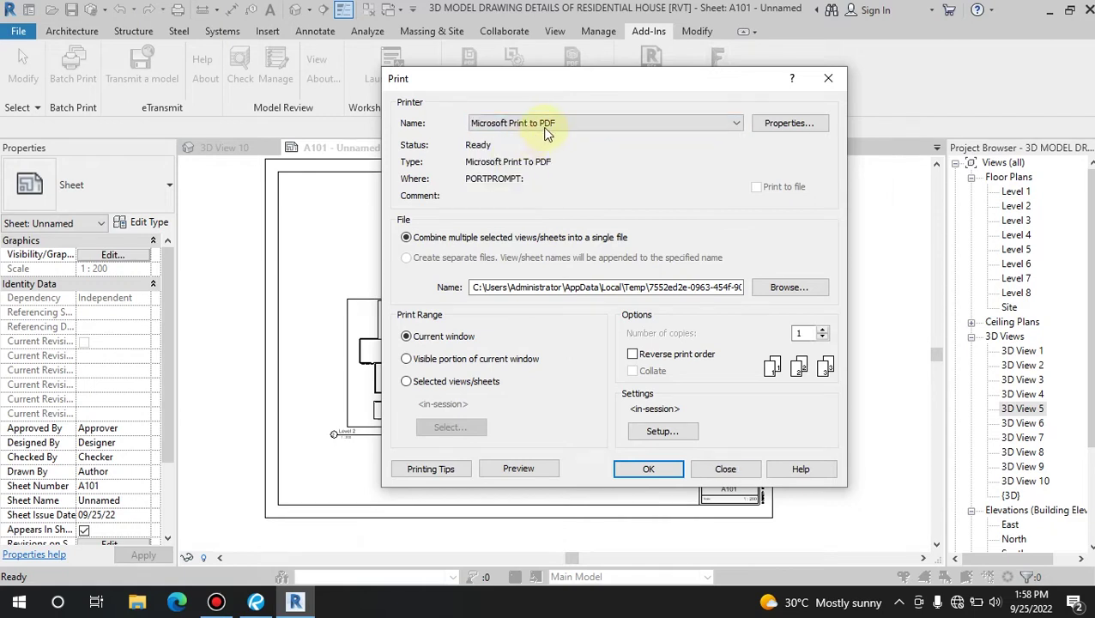
click(544, 128)
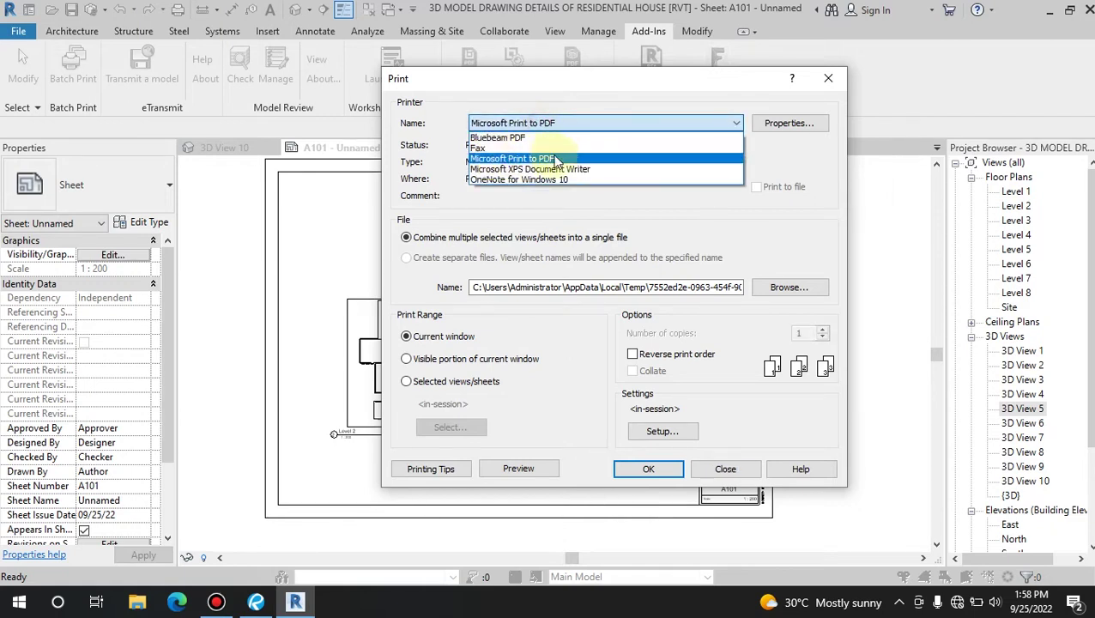
click(543, 163)
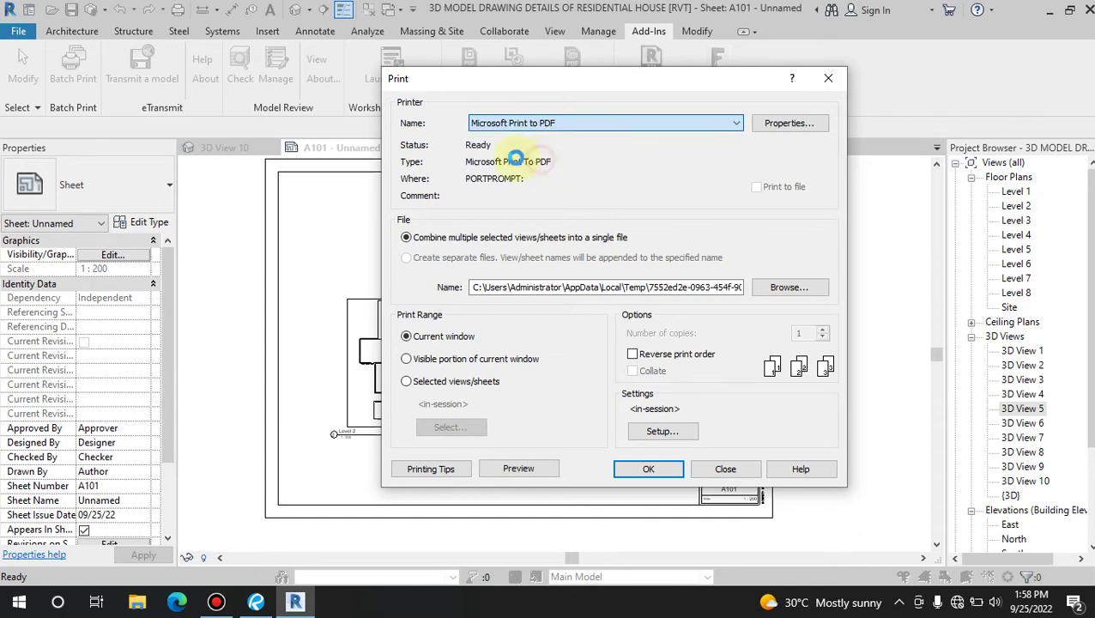
click(543, 121)
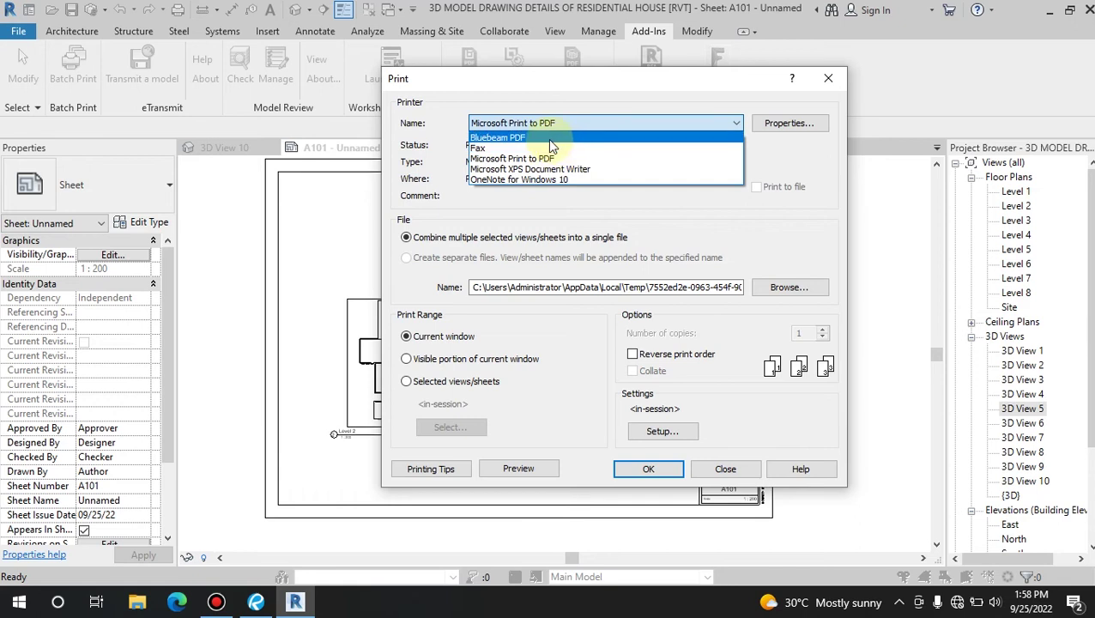
click(549, 139)
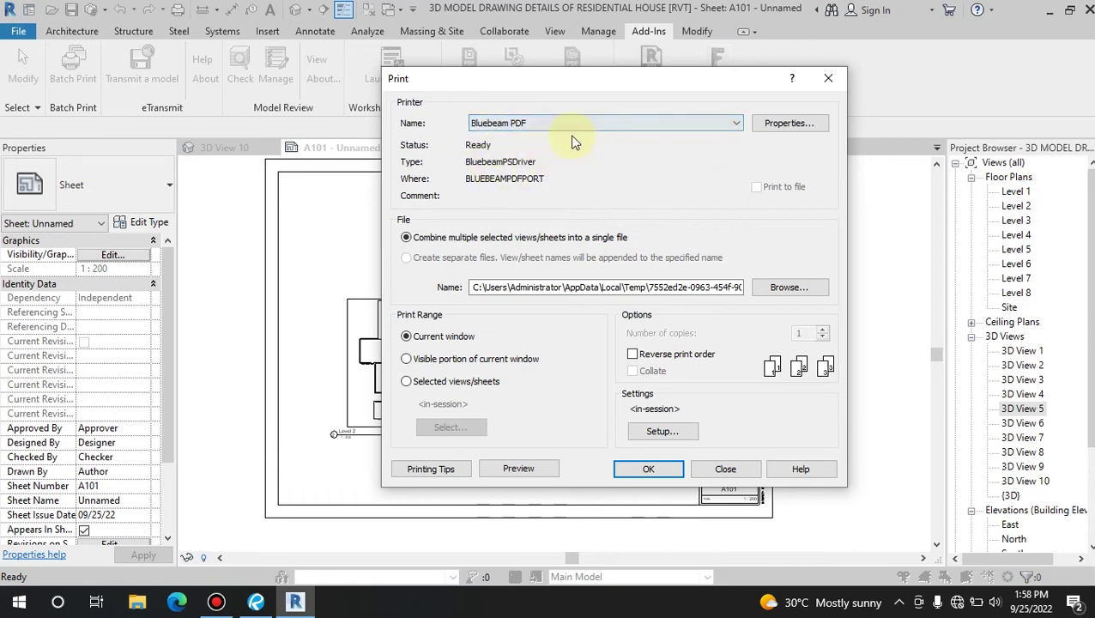
- Select Microsoft Print to PDF, examine the paper sizes in its print setup, and cancel the setup
click(548, 125)
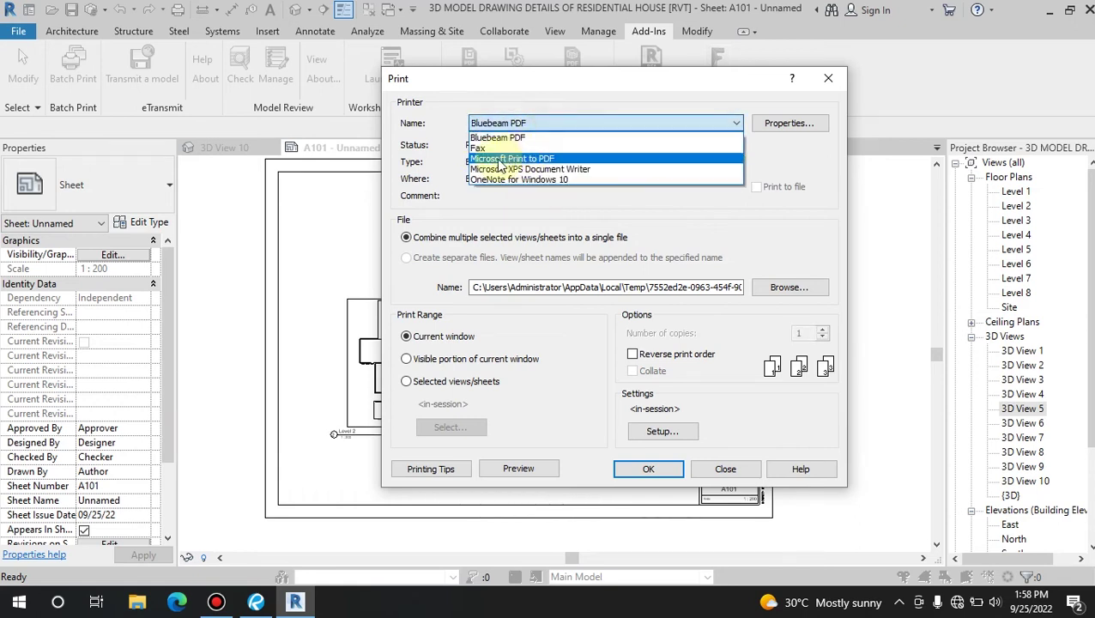
click(542, 159)
click(661, 433)
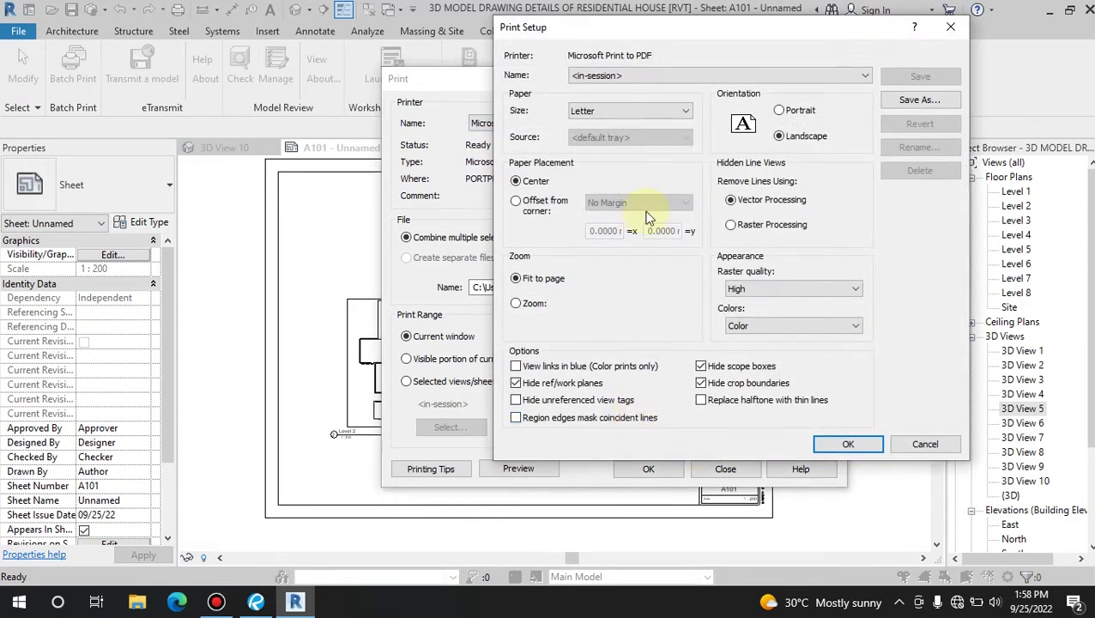
click(650, 115)
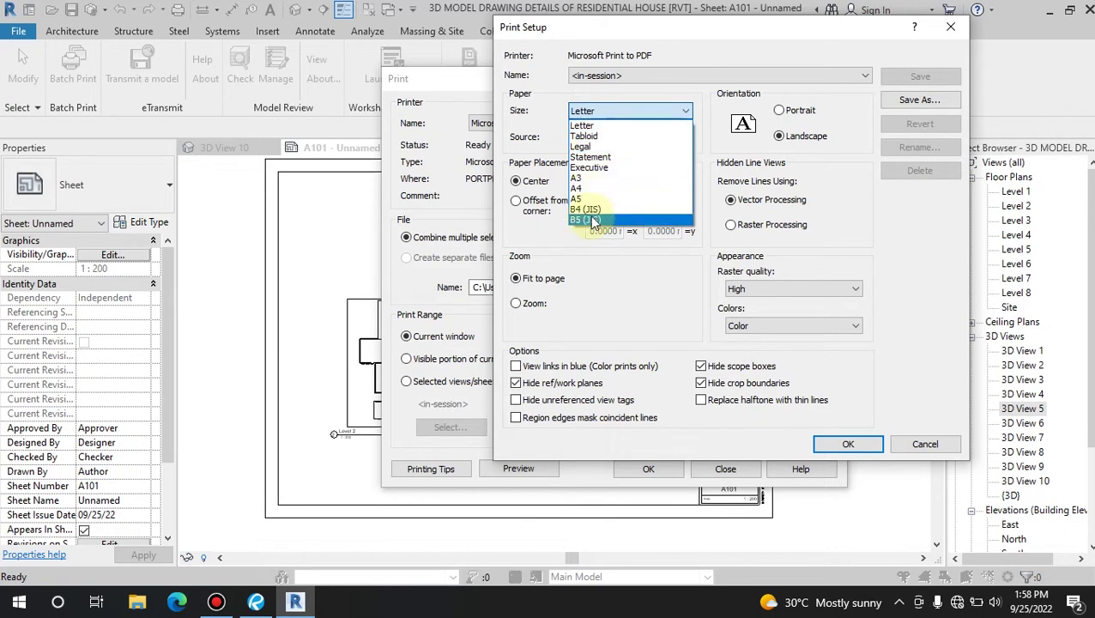
click(626, 283)
click(915, 443)
- Set the printer back to Bluebeam PDF and look through the printer list again
click(512, 123)
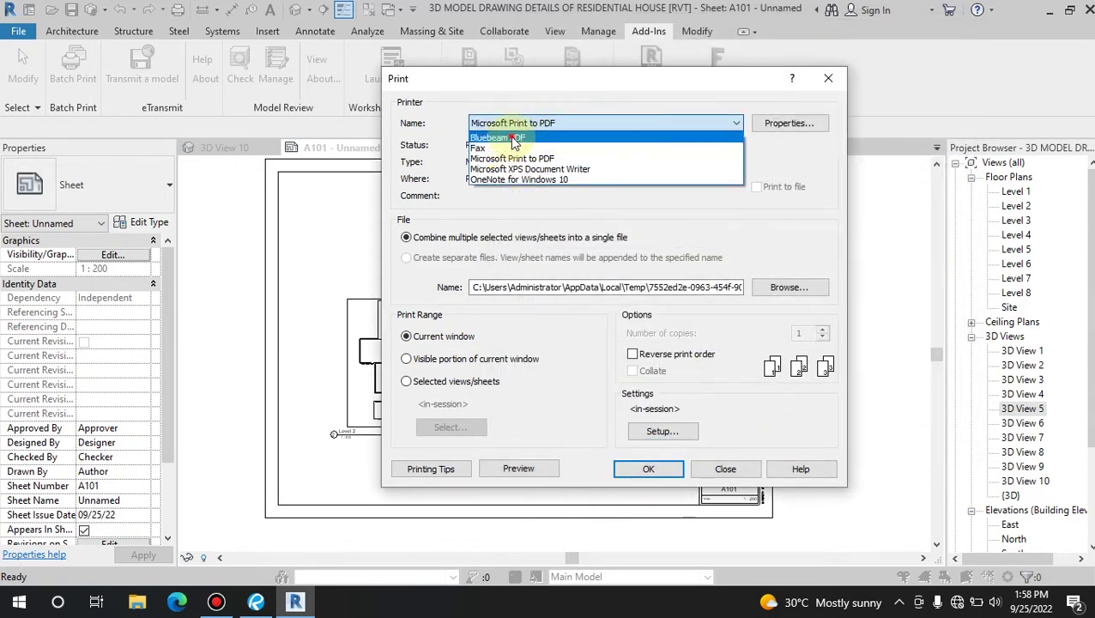
click(510, 137)
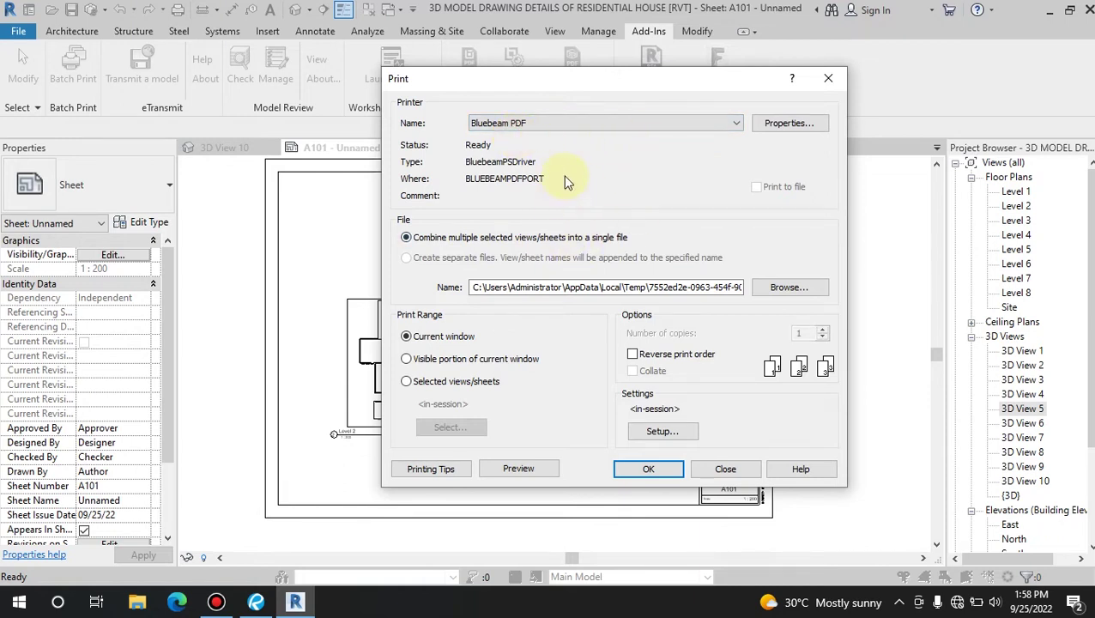
click(541, 123)
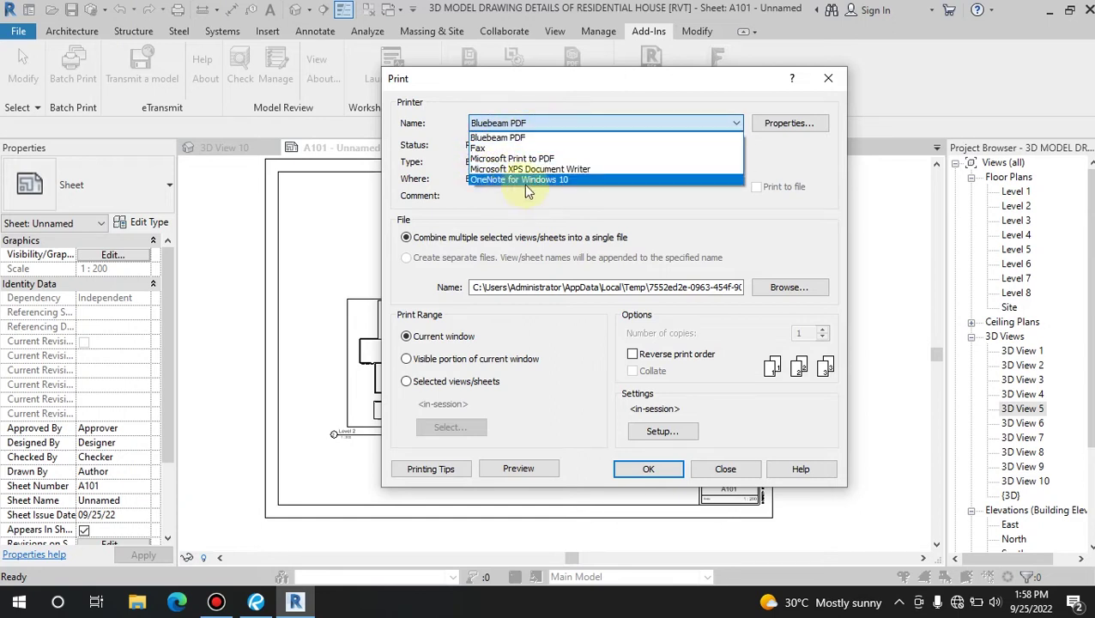
click(554, 228)
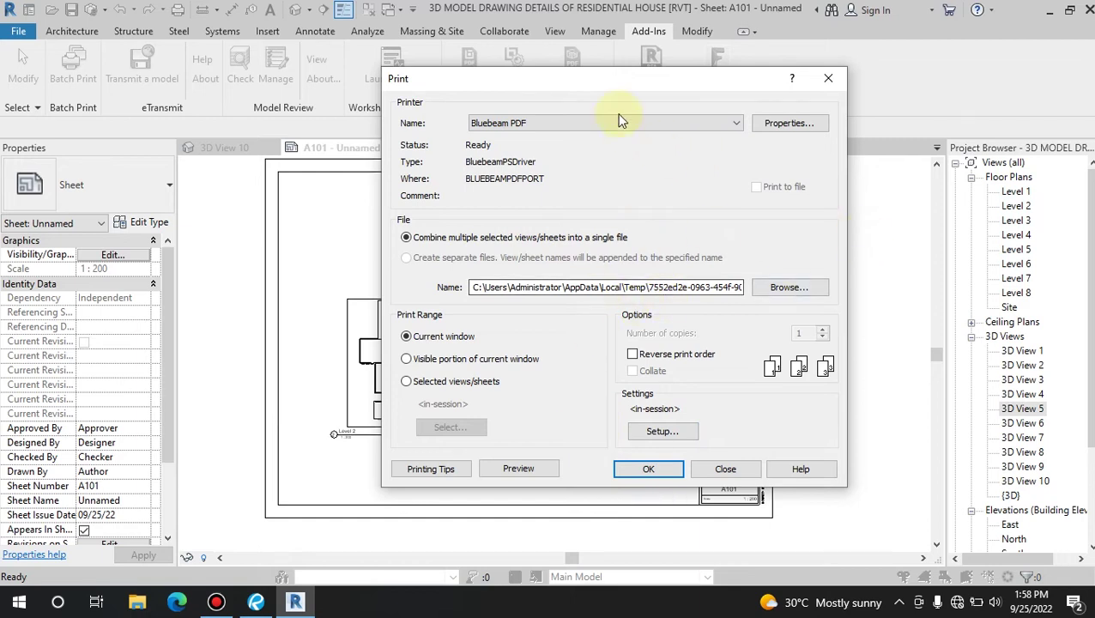
- Choose Microsoft Print to PDF again to review its paper sizes up to A3, and dismiss the print setup
click(543, 122)
click(533, 128)
click(533, 125)
click(517, 159)
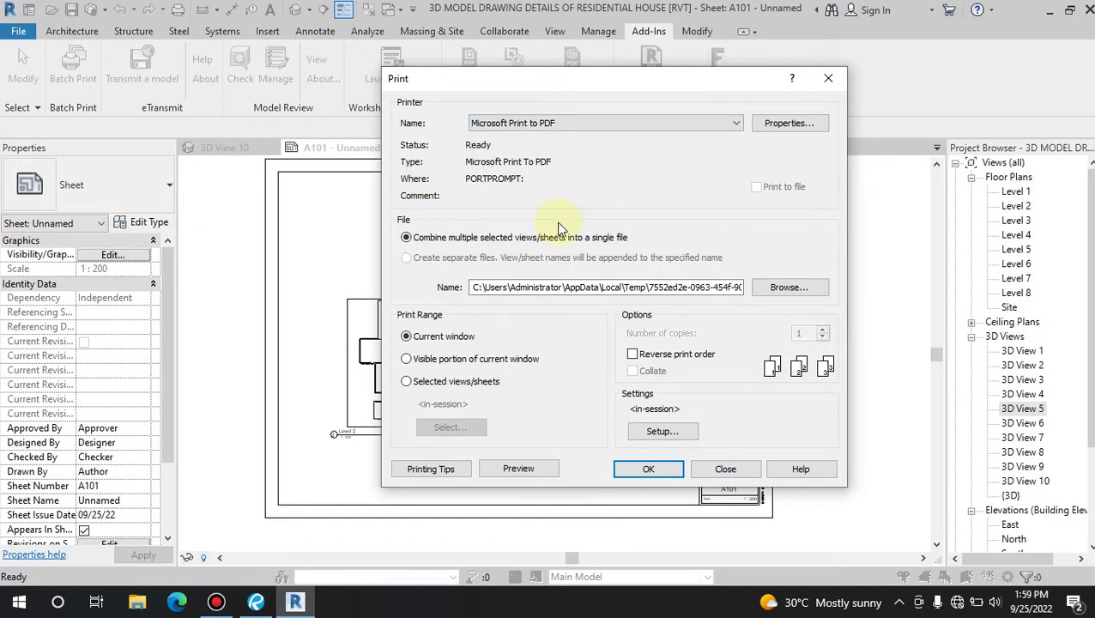
click(660, 431)
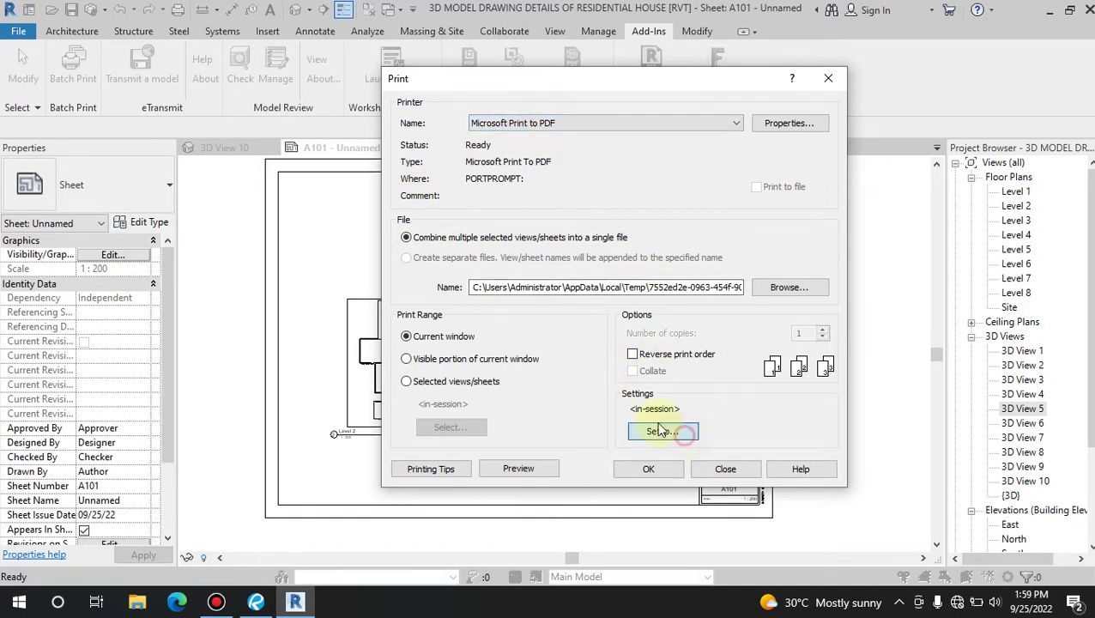
click(633, 110)
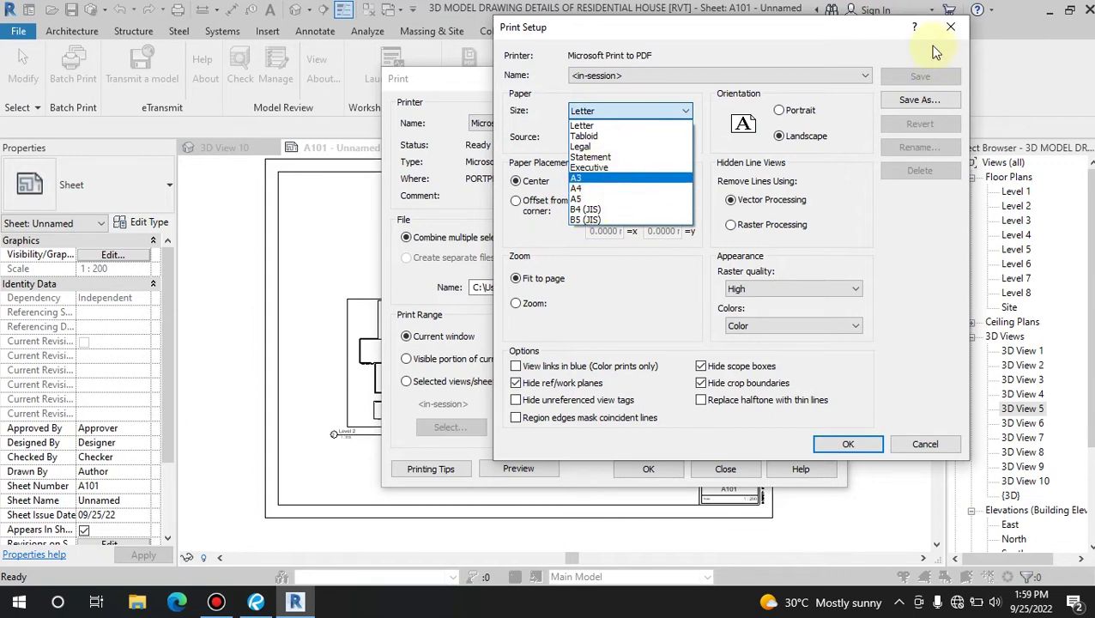
click(947, 29)
click(951, 28)
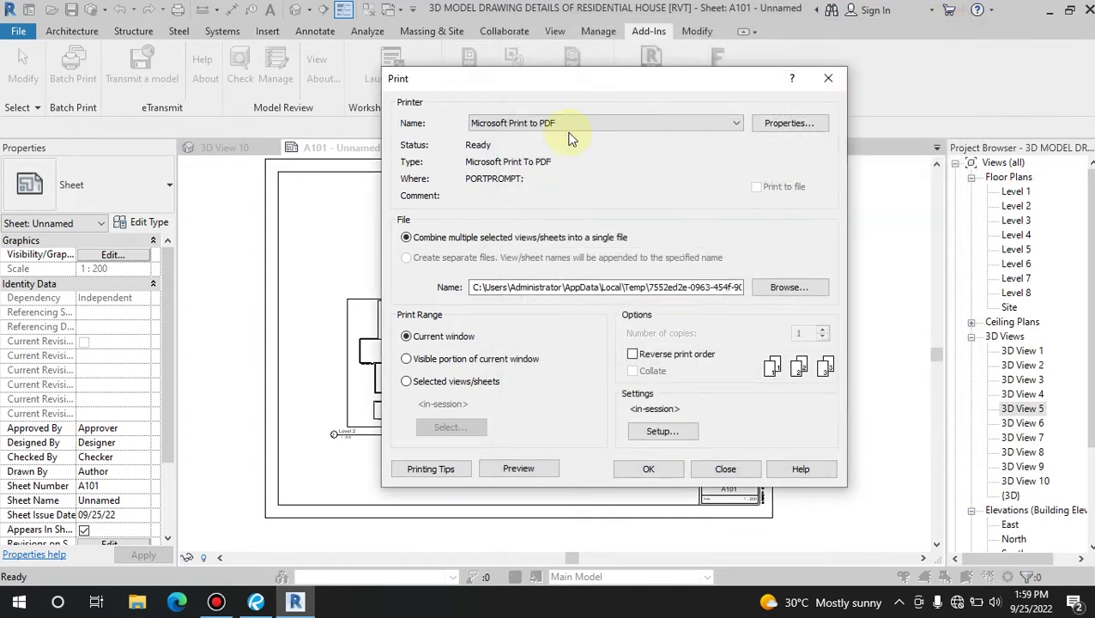
- Select Bluebeam PDF as the printer and set the paper size to ISO_A1 (594.00 x 841.00 MM), declining to save the settings for future sessions
click(600, 123)
click(509, 135)
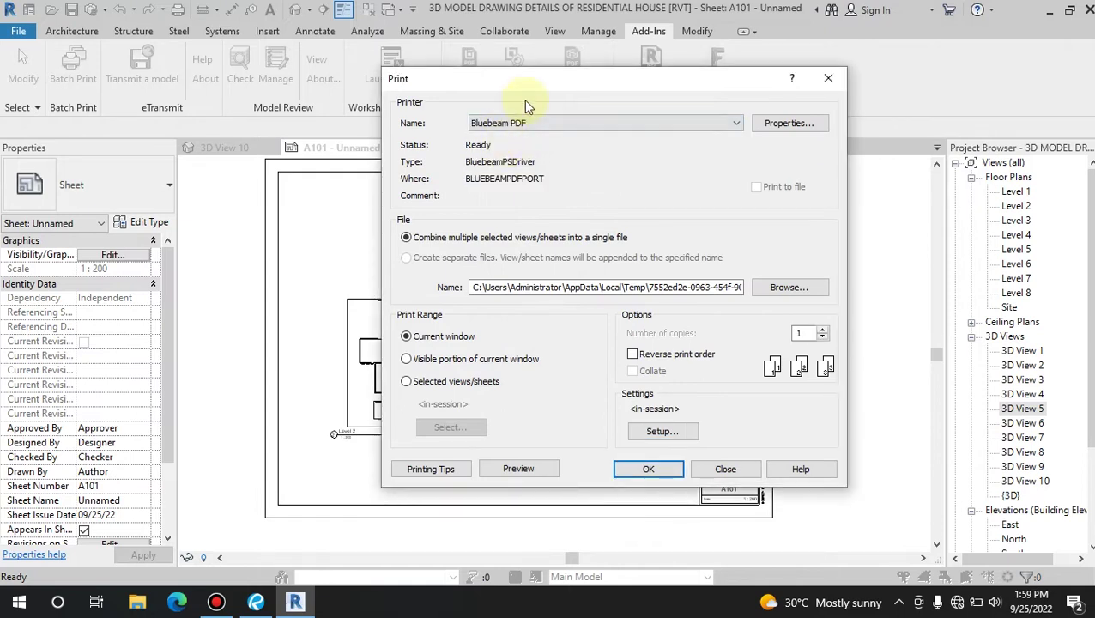
click(663, 433)
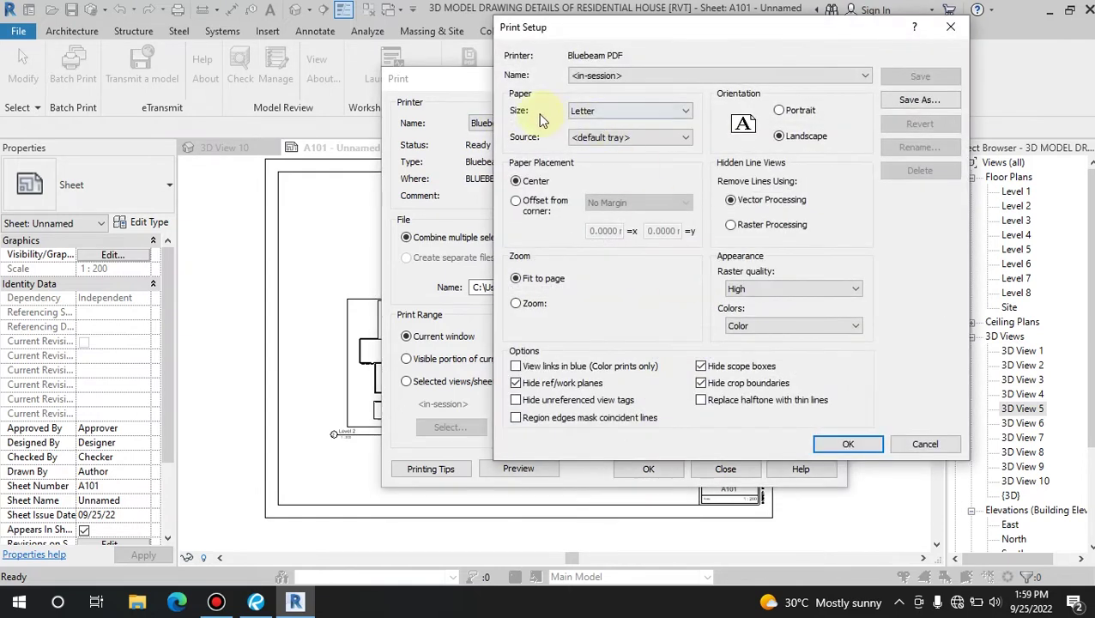
click(632, 120)
scroll(633, 295, down, 5)
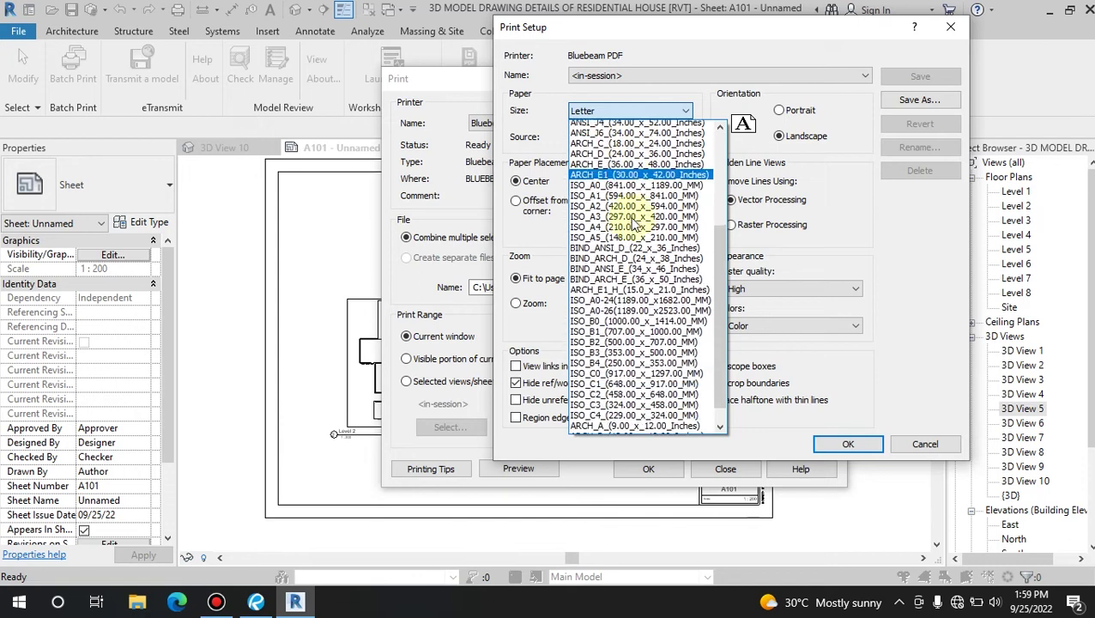
scroll(634, 292, down, 1)
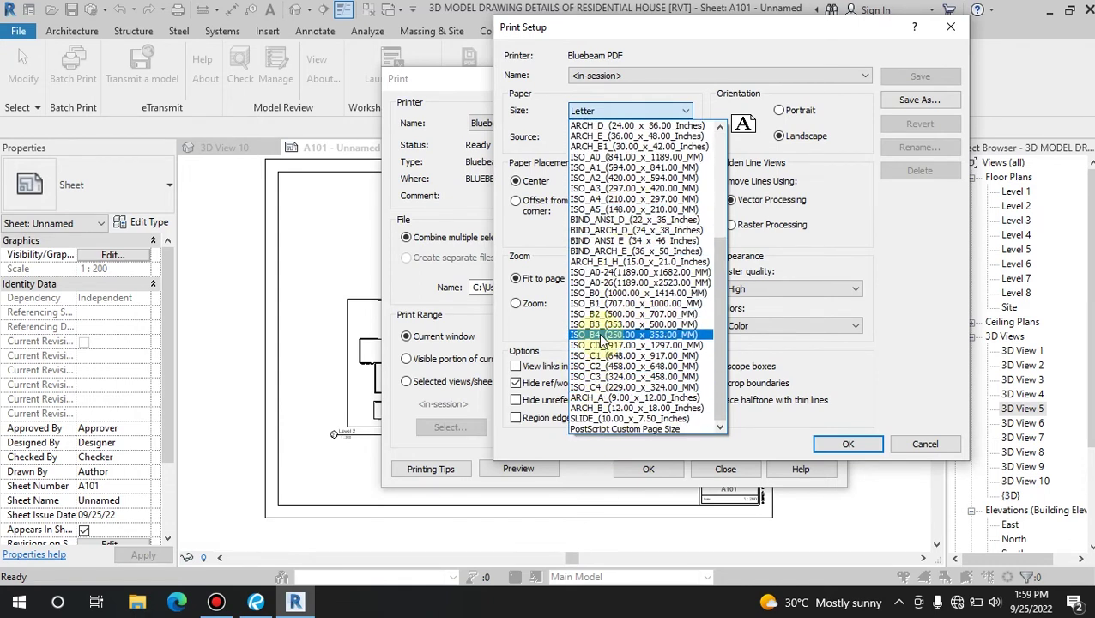
scroll(601, 341, up, 2)
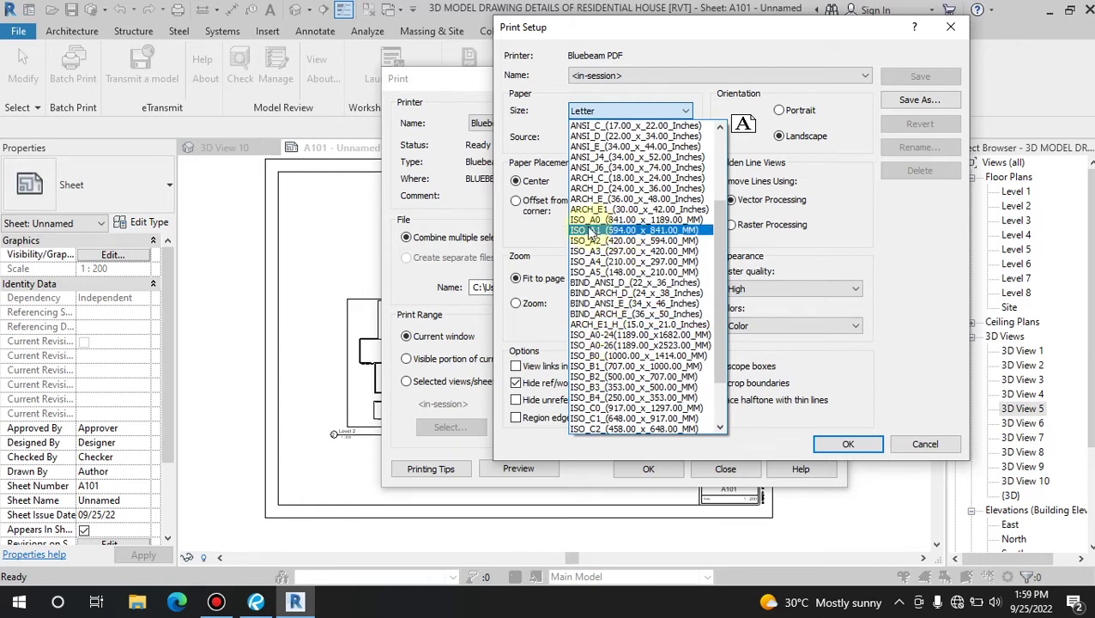
click(603, 232)
click(848, 444)
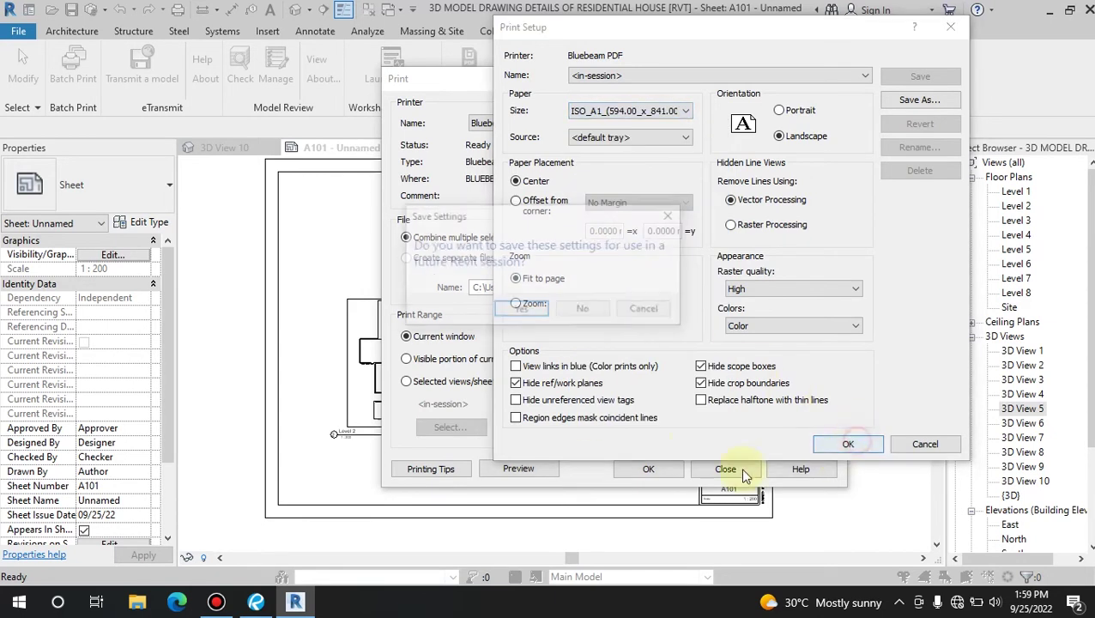
click(583, 311)
- Examine the paper source and color options in the Bluebeam PDF printer properties, and close them
click(606, 137)
click(790, 130)
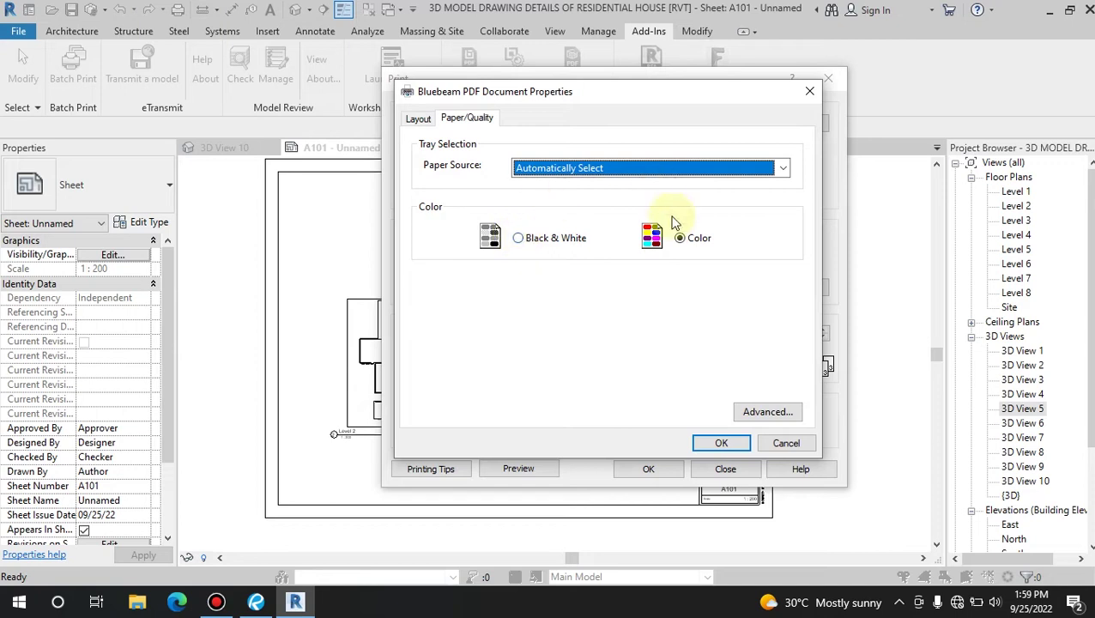
click(430, 125)
click(809, 91)
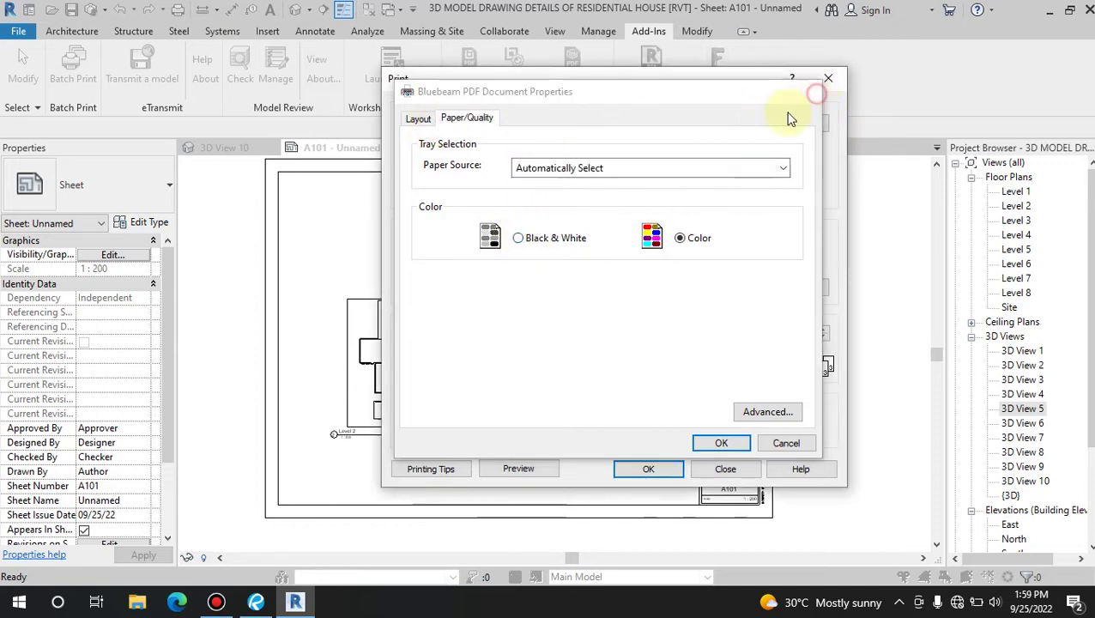
- Reselect Bluebeam PDF as the printer, try the Selected views/sheets print range, and restore it to Current window
click(523, 131)
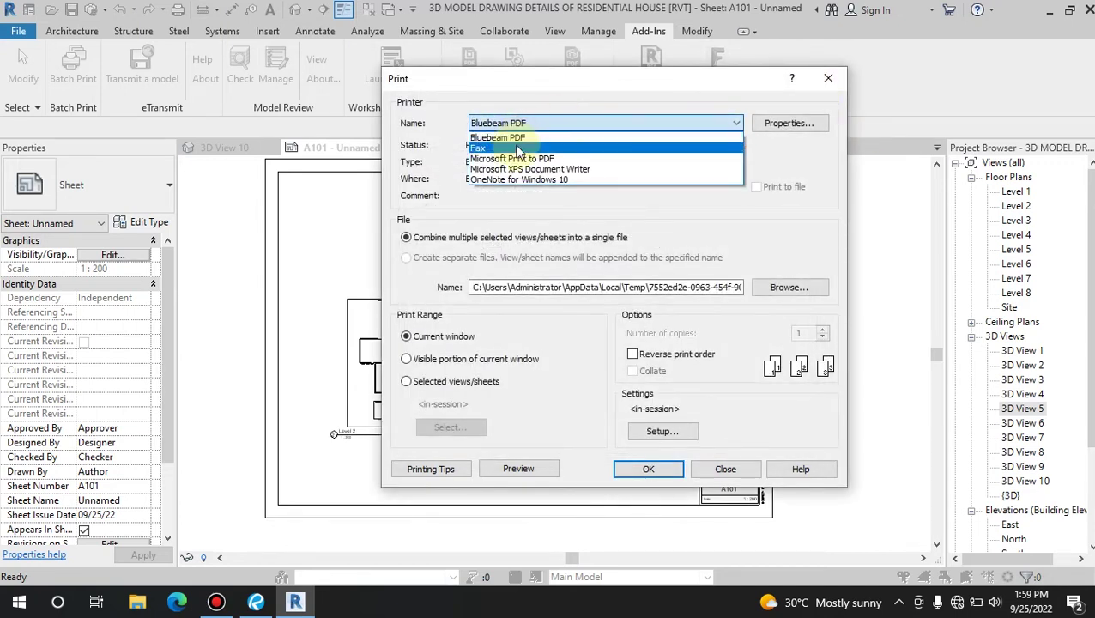
click(521, 136)
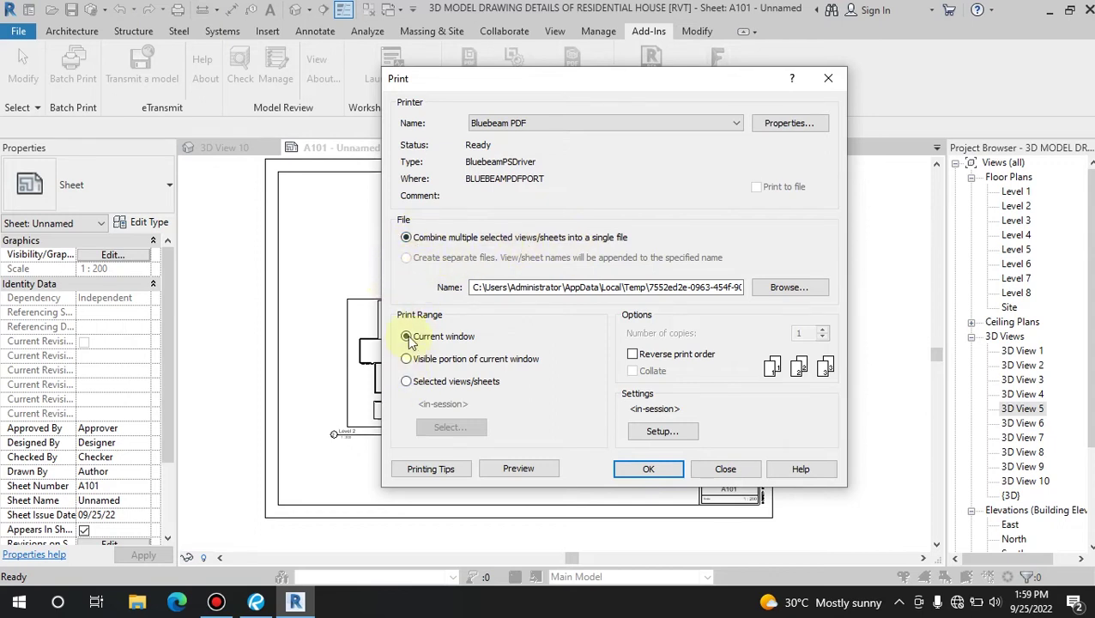
click(418, 385)
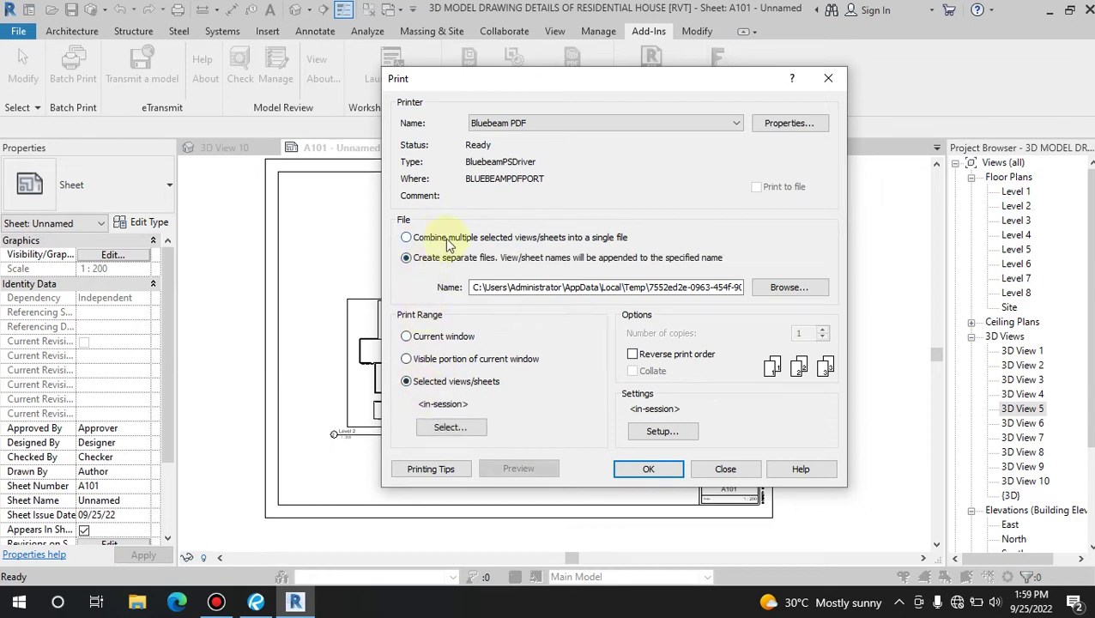
click(433, 341)
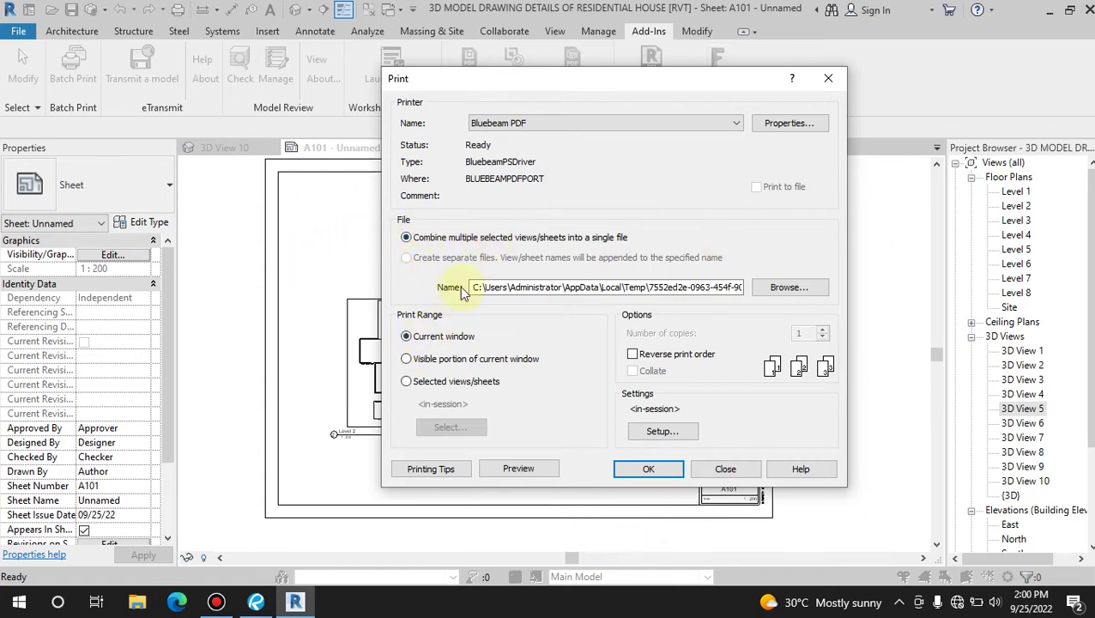
- Highlight the output file path of the PDF, open the folder browser for it, and cancel the browser
drag(473, 287, 761, 290)
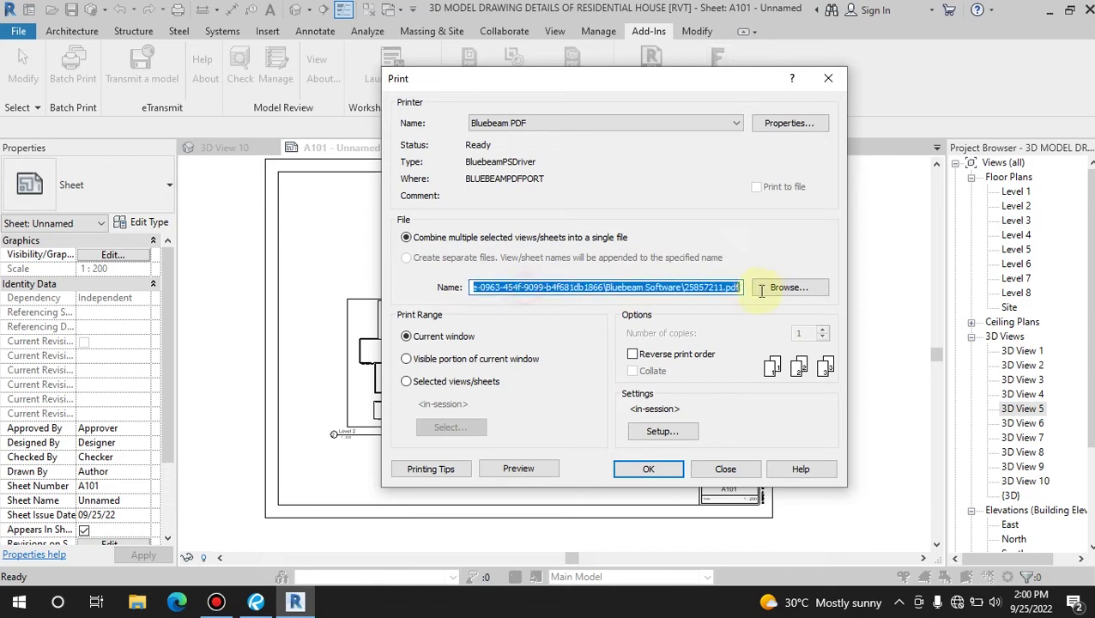
drag(479, 288, 772, 306)
click(790, 291)
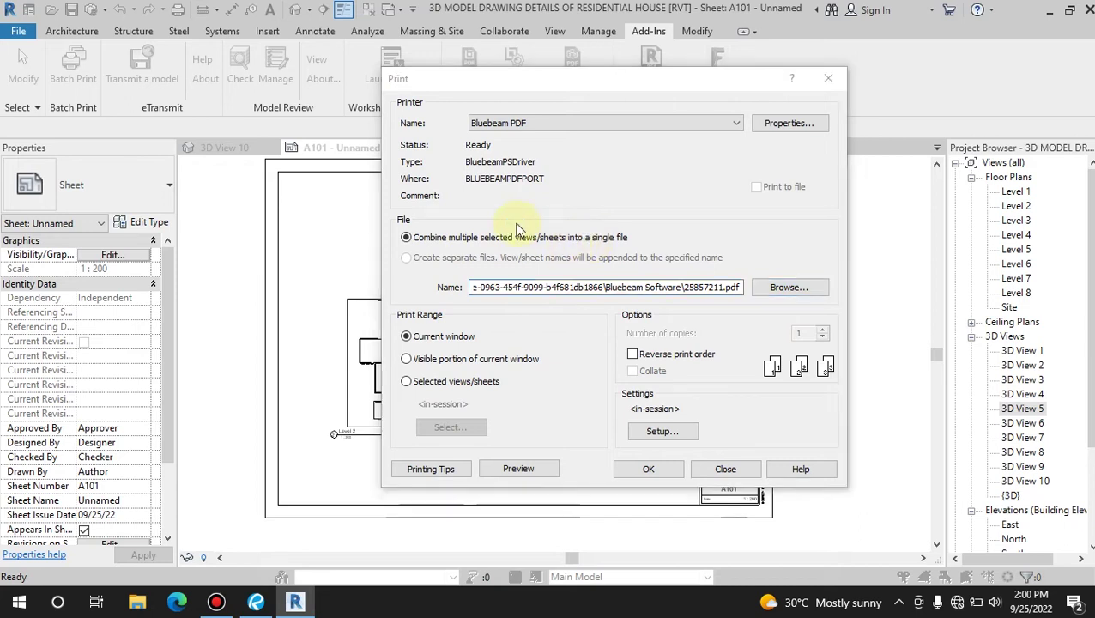
click(823, 463)
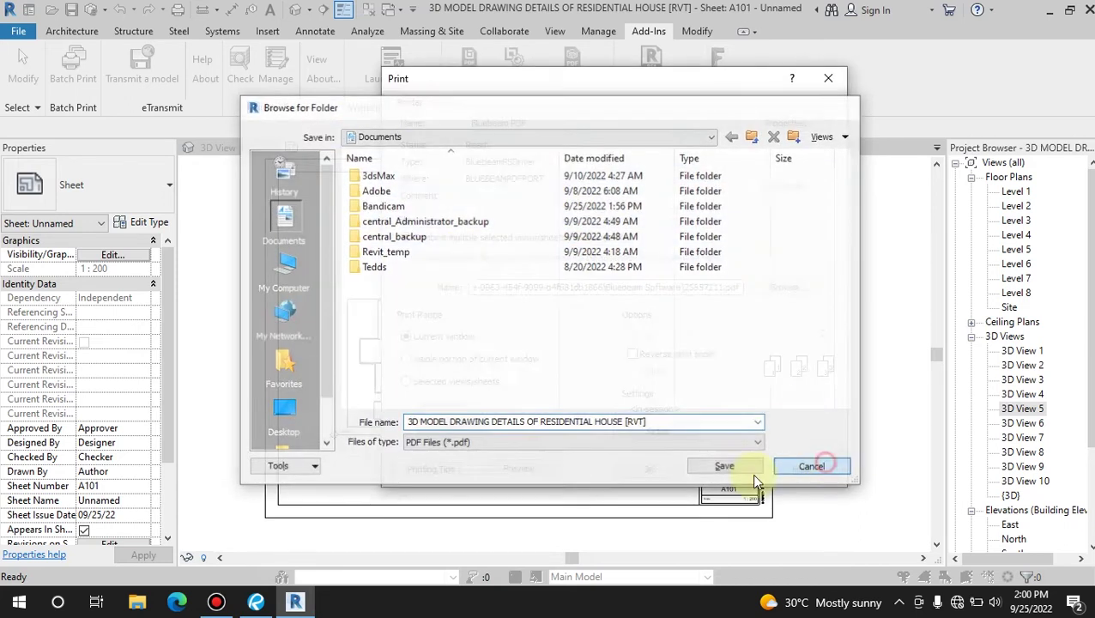
- Try the Visible portion, Selected views/sheets and Current window print ranges, and leave the range at Visible portion of current window
drag(574, 288, 435, 297)
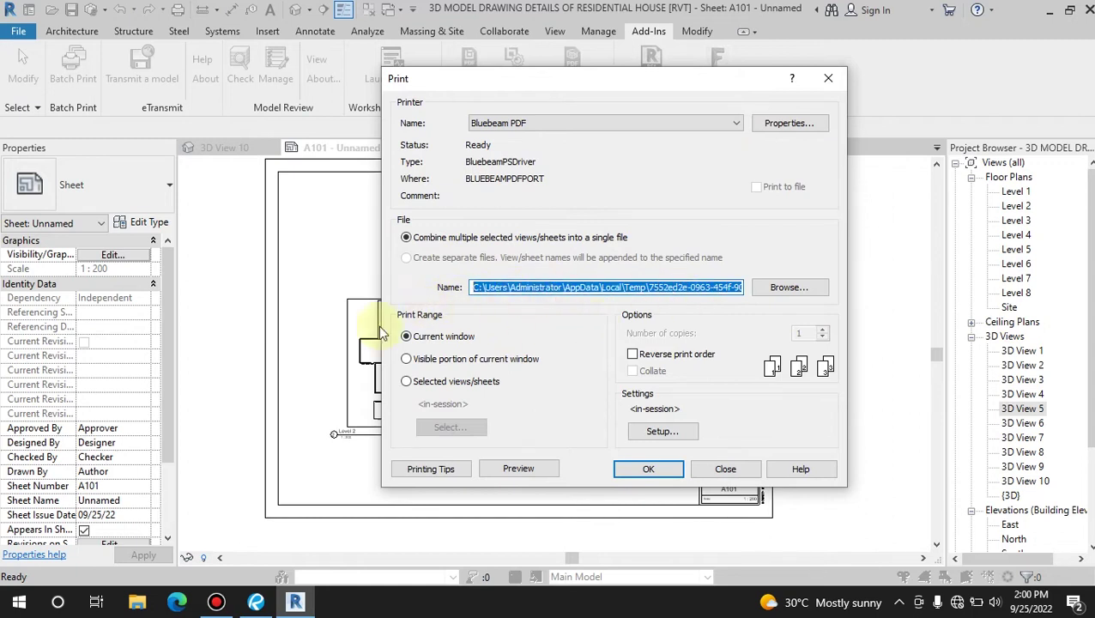
click(421, 364)
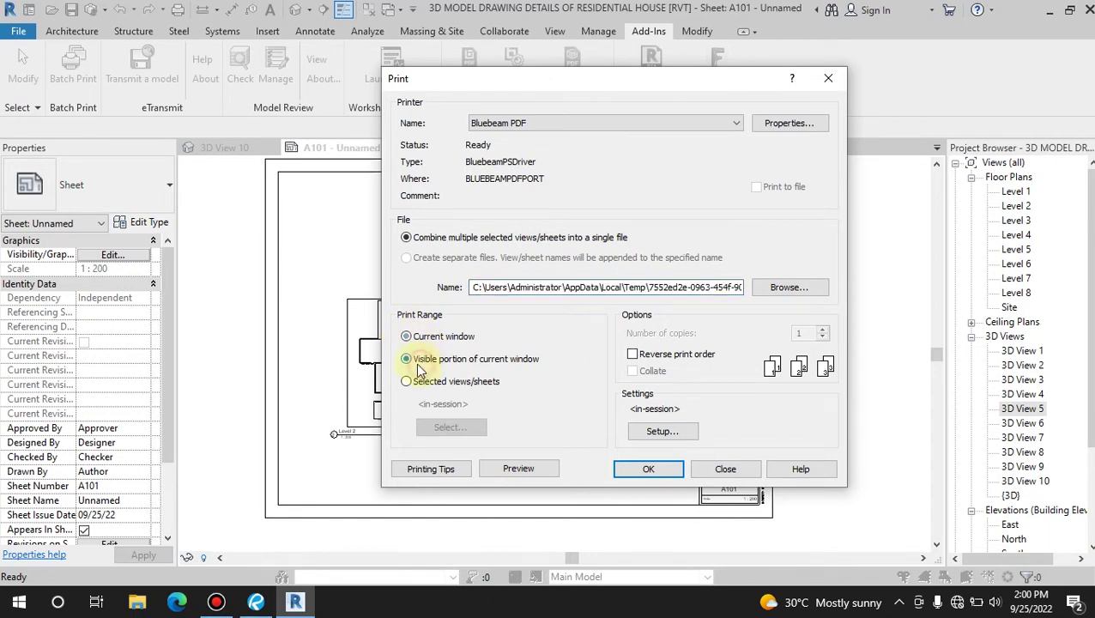
click(443, 384)
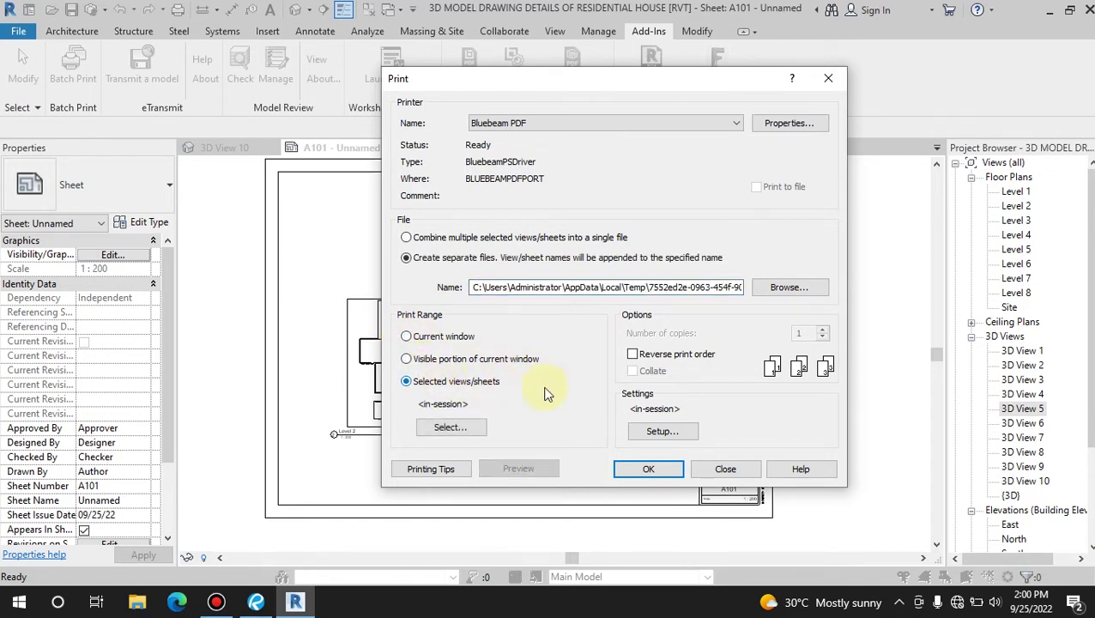
click(441, 340)
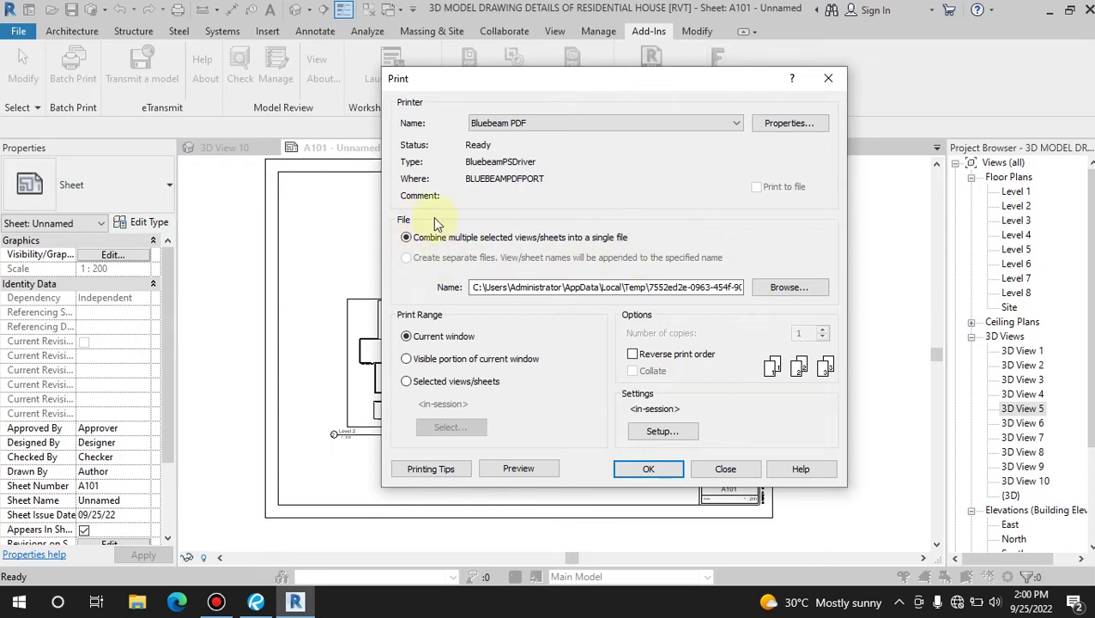
click(423, 360)
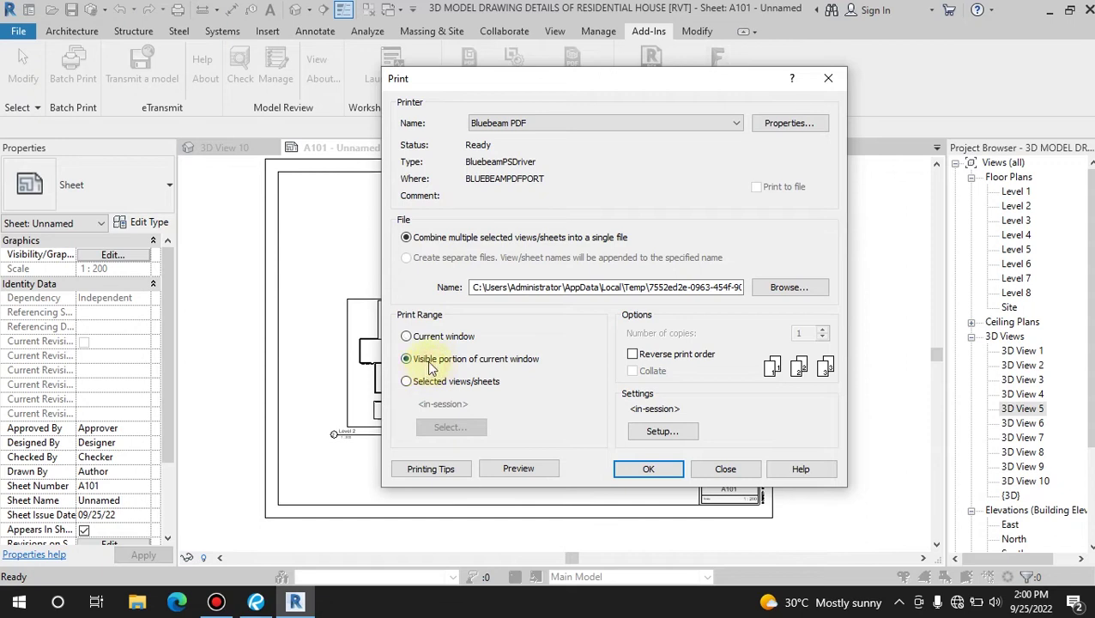
- Move the Print dialog aside to view sheet A101, close it, and dismiss the project save reminder without saving
drag(580, 88, 928, 87)
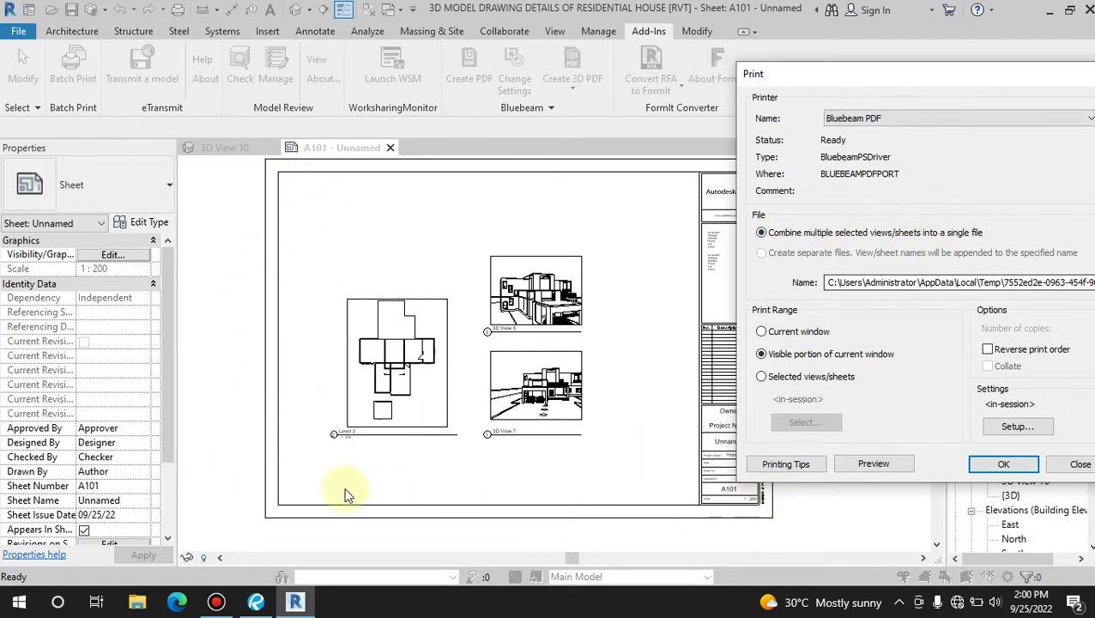
drag(1063, 83, 988, 92)
click(1053, 81)
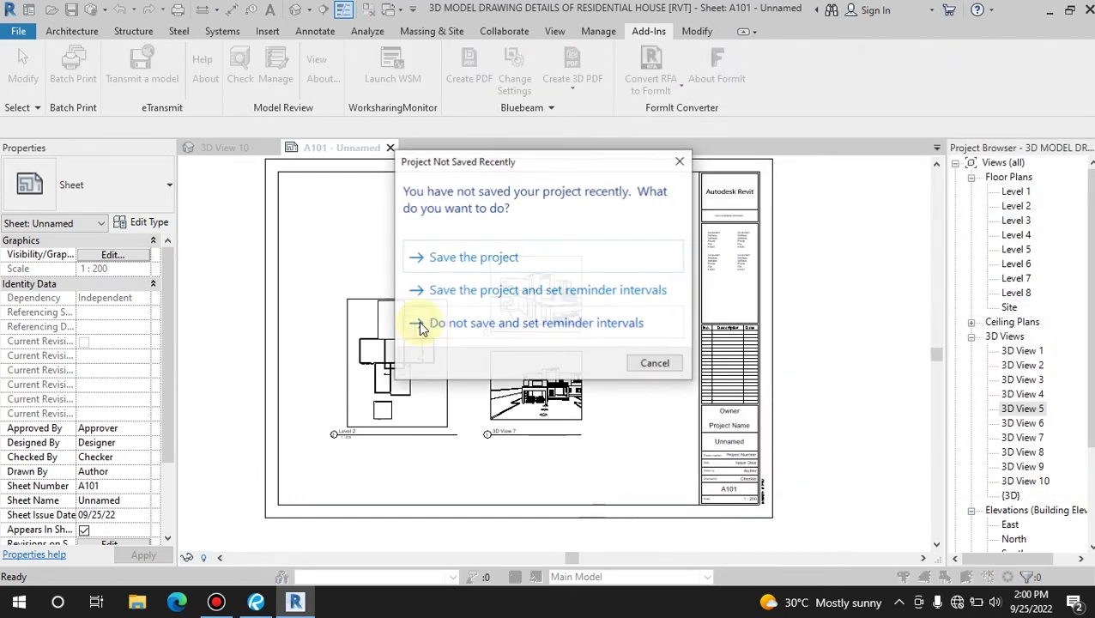
click(655, 364)
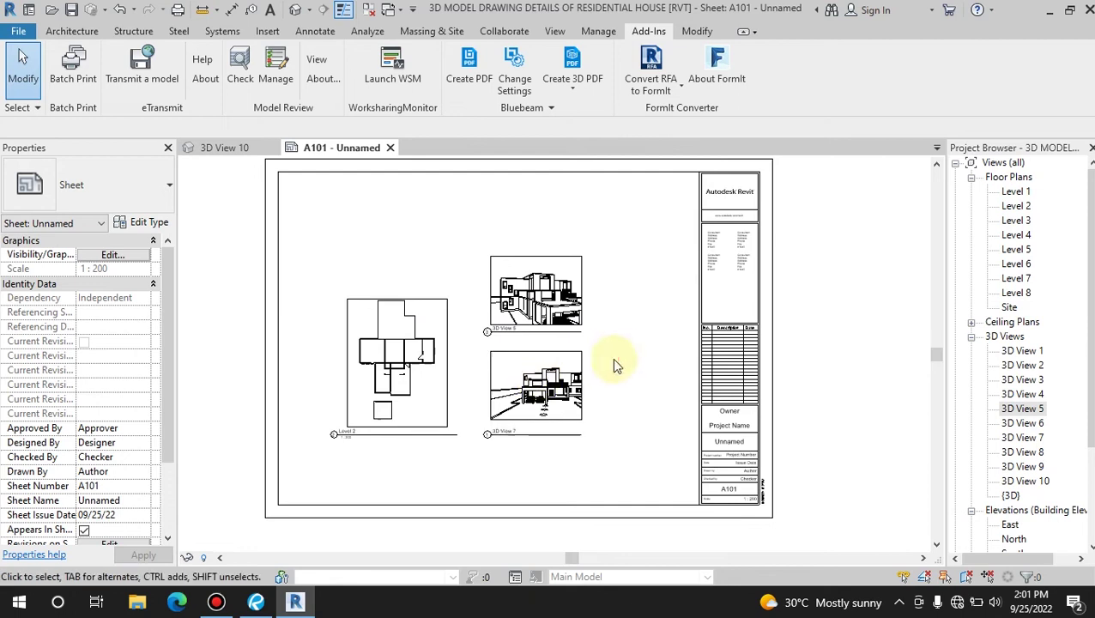
- Reopen the print settings and set the print range to Selected views/sheets with separate files created
scroll(618, 358, up, 3)
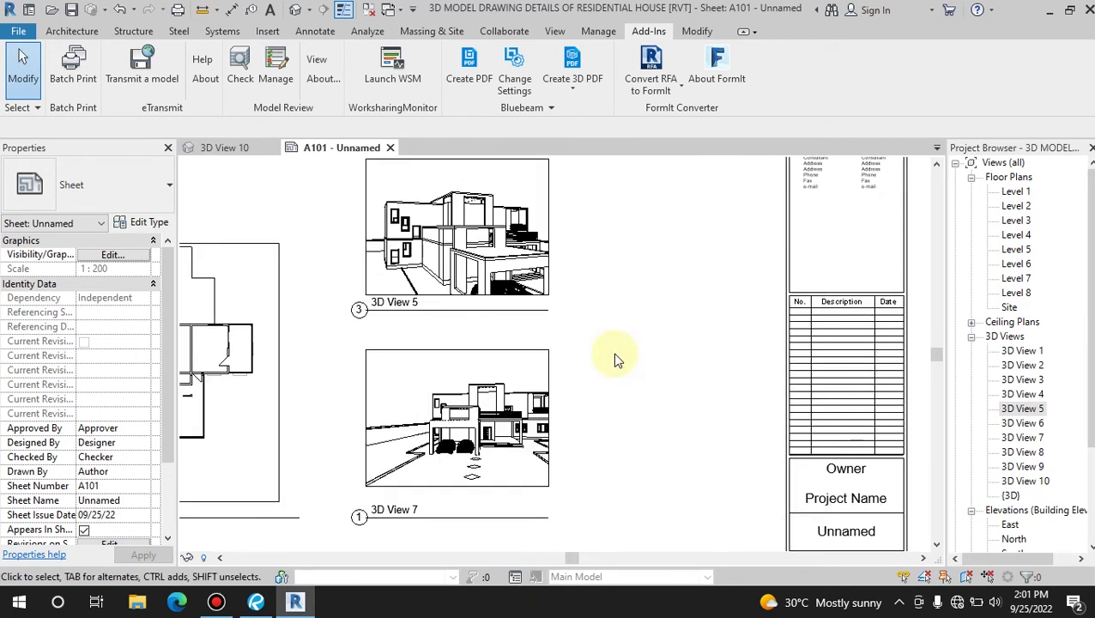
click(177, 9)
drag(661, 91, 876, 52)
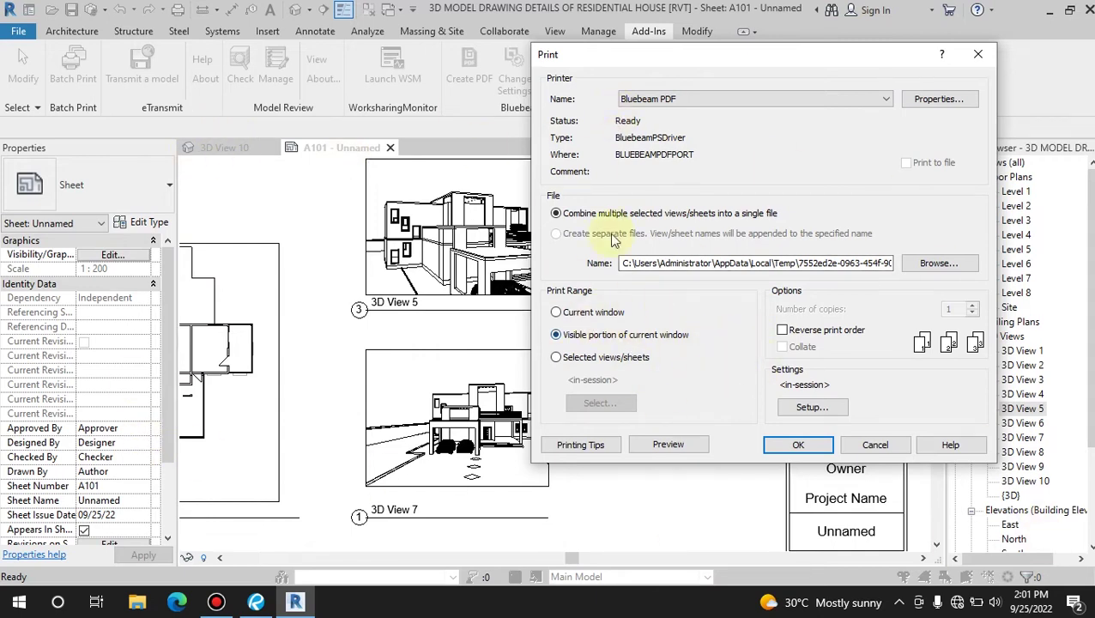
click(557, 357)
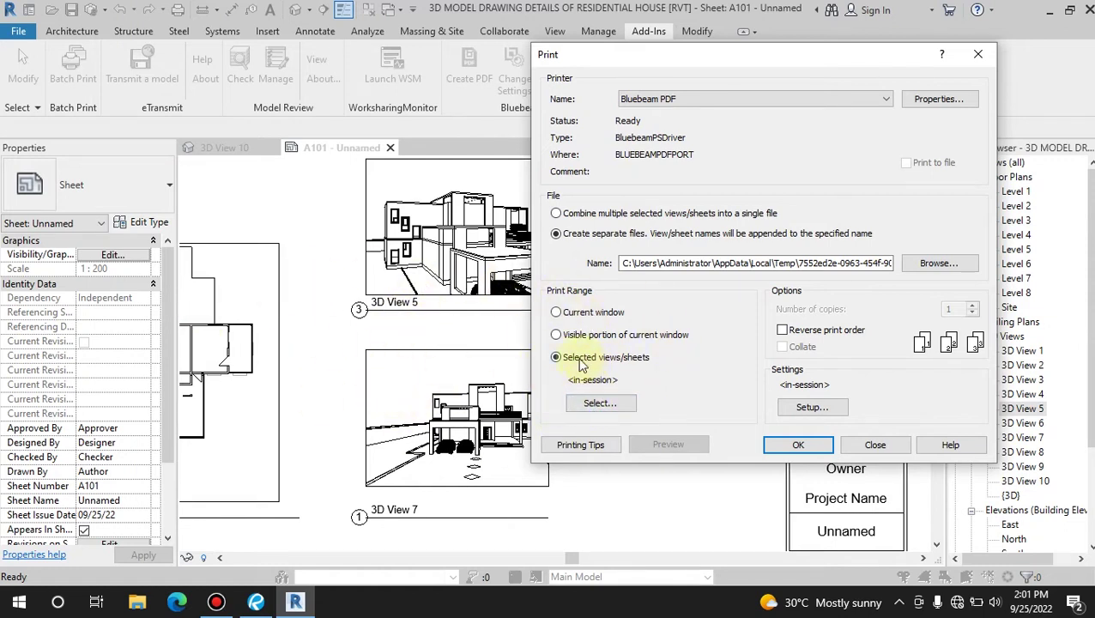
click(577, 215)
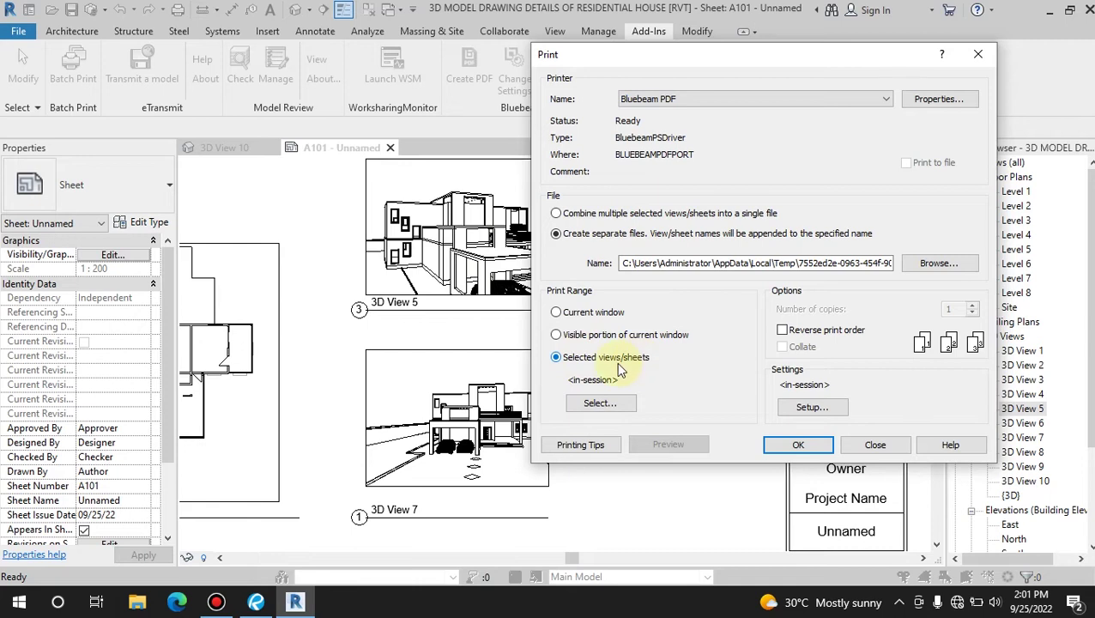
- Open the view/sheet set of the print range and look through its list of views and sheets
click(601, 403)
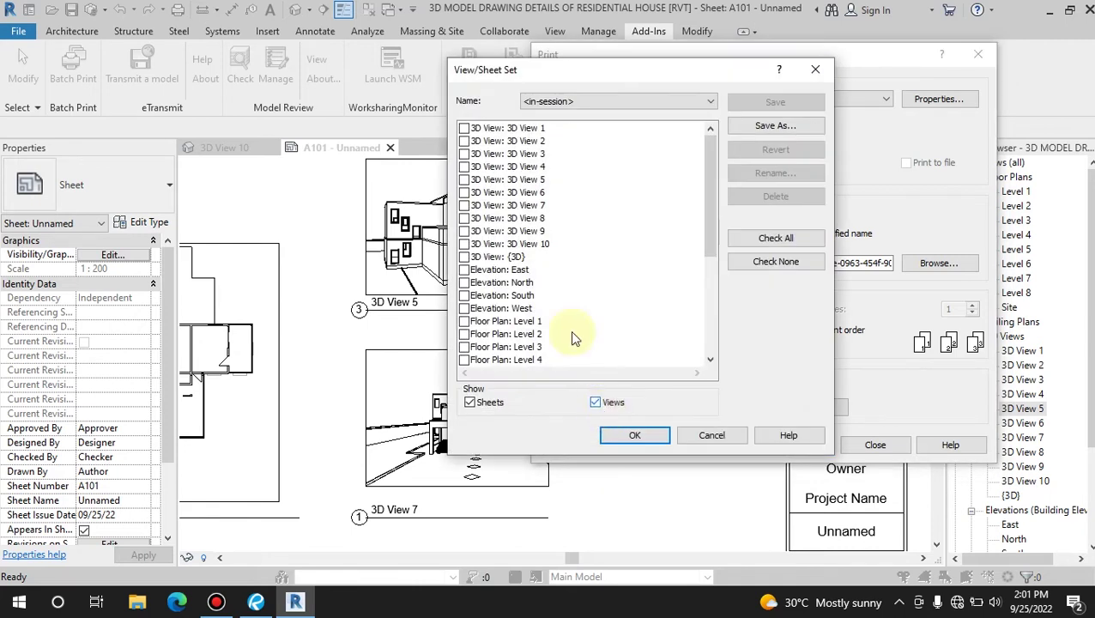
drag(604, 81, 254, 85)
click(249, 104)
click(208, 119)
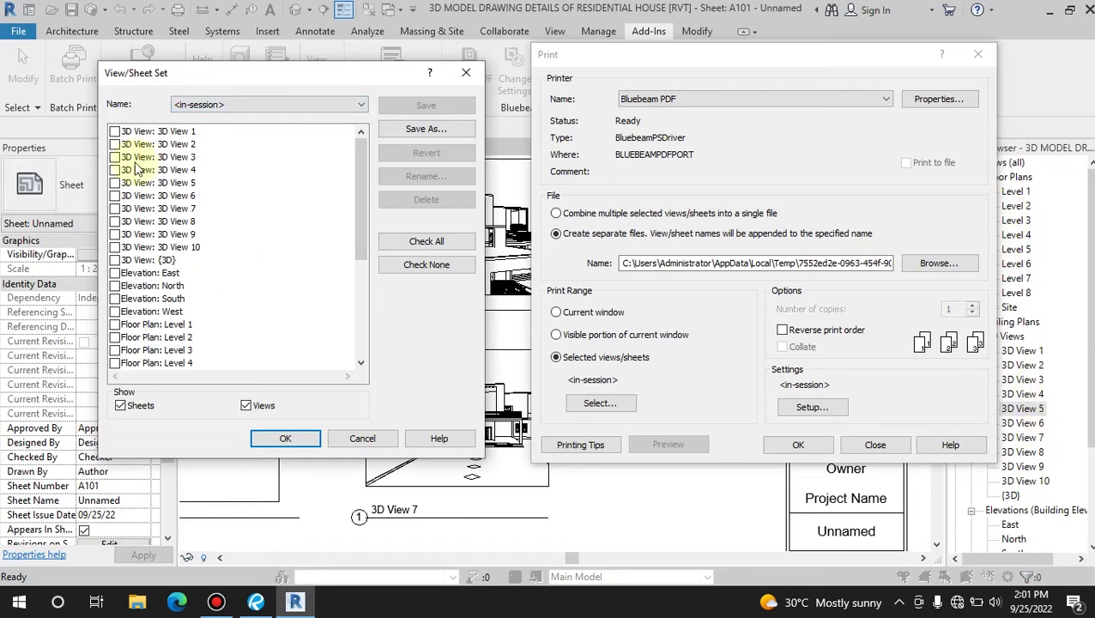
drag(360, 180, 299, 309)
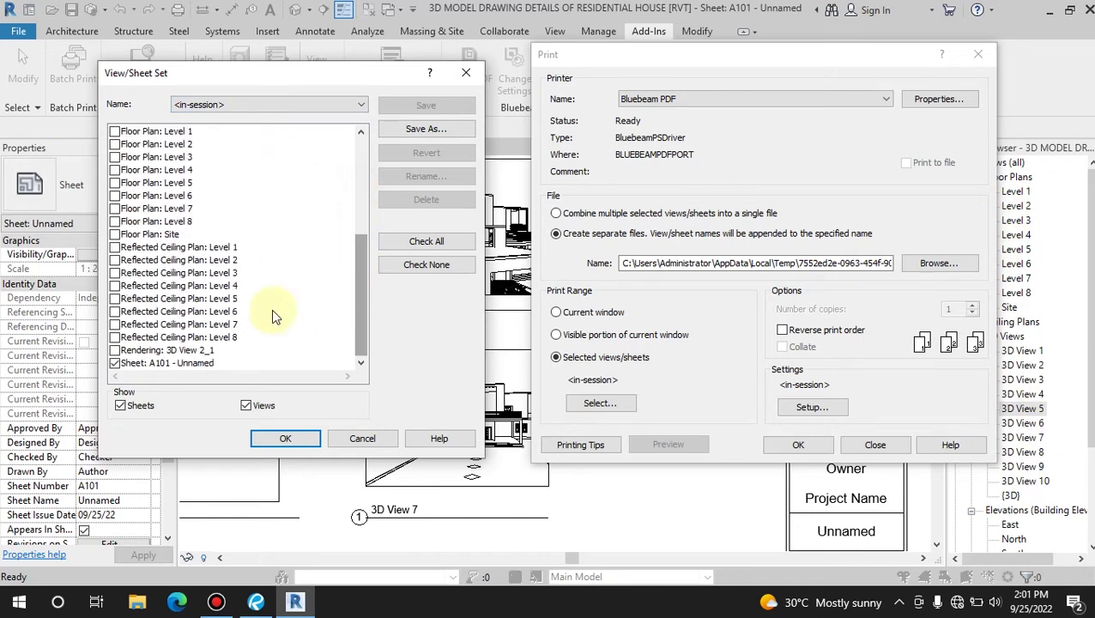
drag(351, 275, 361, 227)
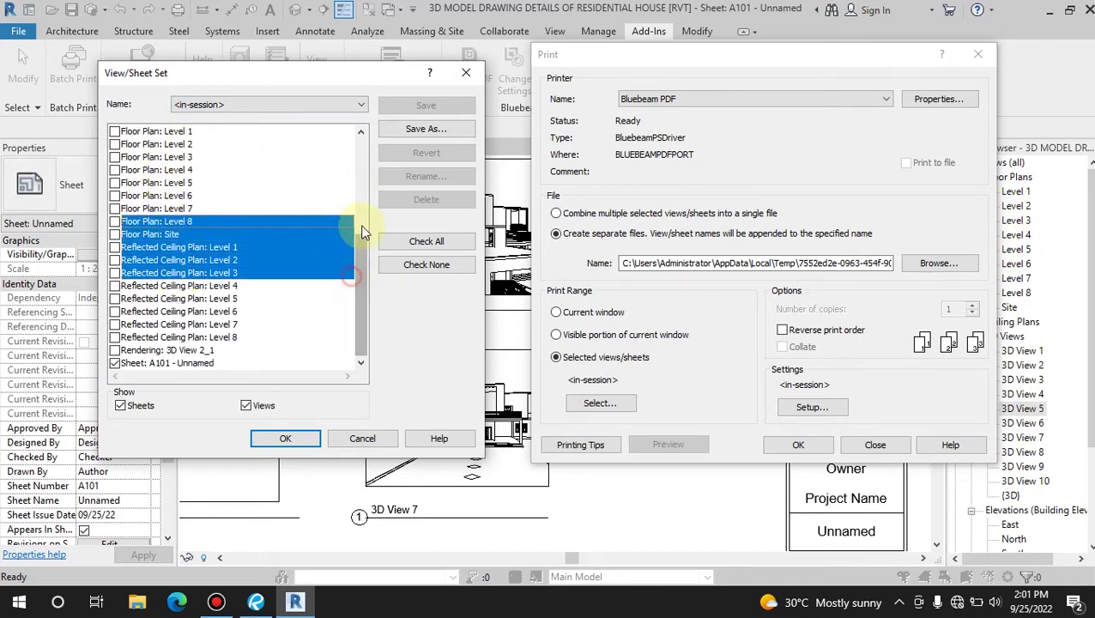
scroll(359, 257, up, 5)
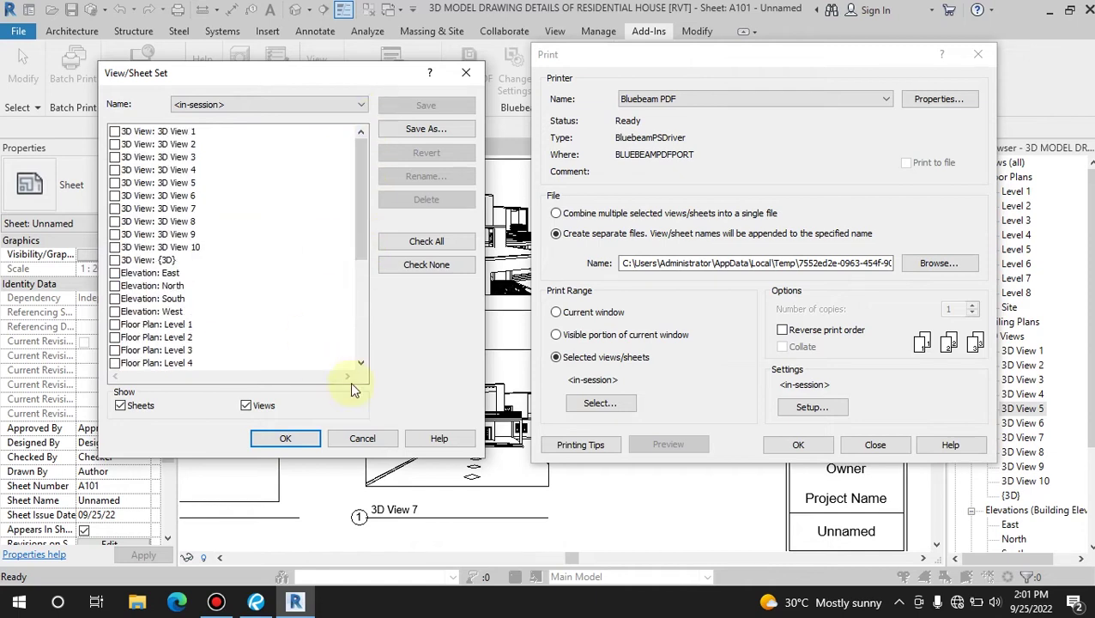
- Examine the set with the Sheets and Views filters switched individually, and accept it with only sheets listed
click(121, 407)
click(246, 406)
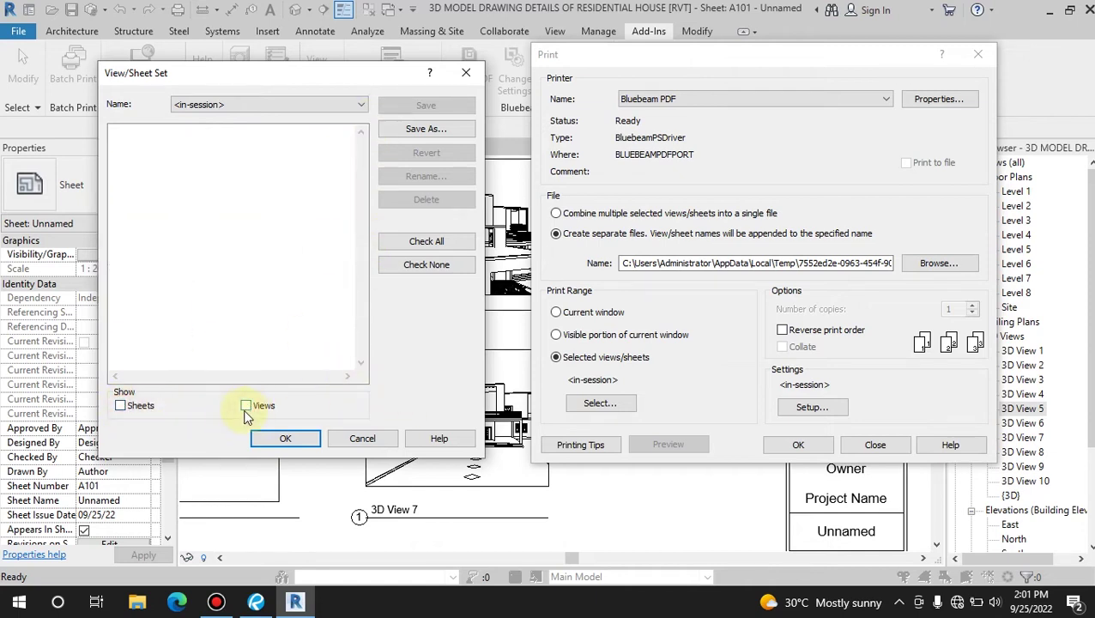
click(246, 406)
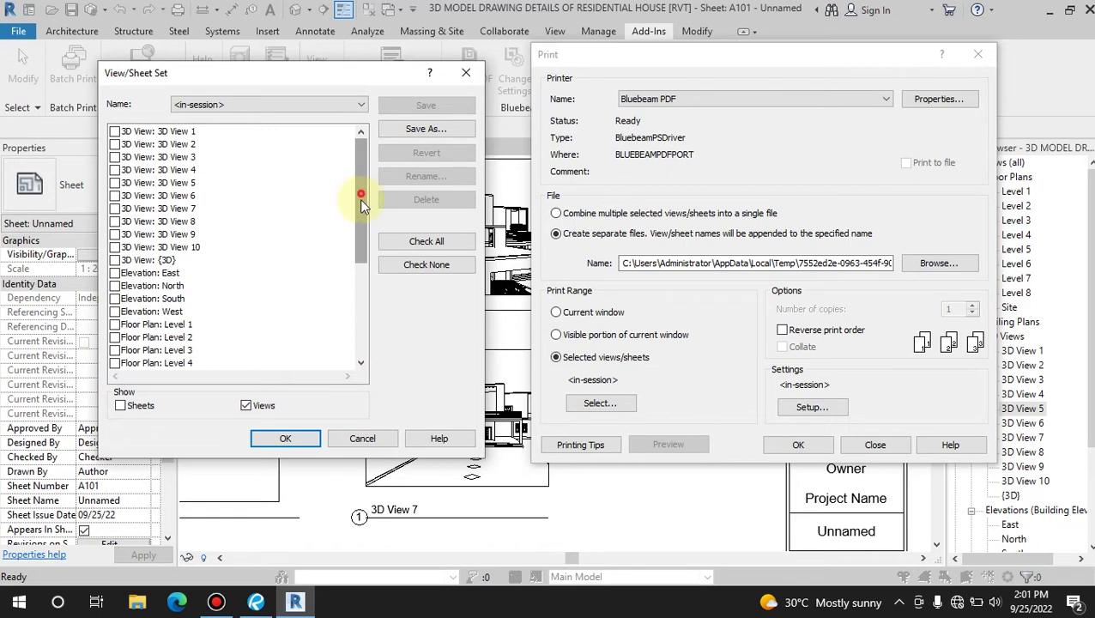
drag(359, 199, 364, 298)
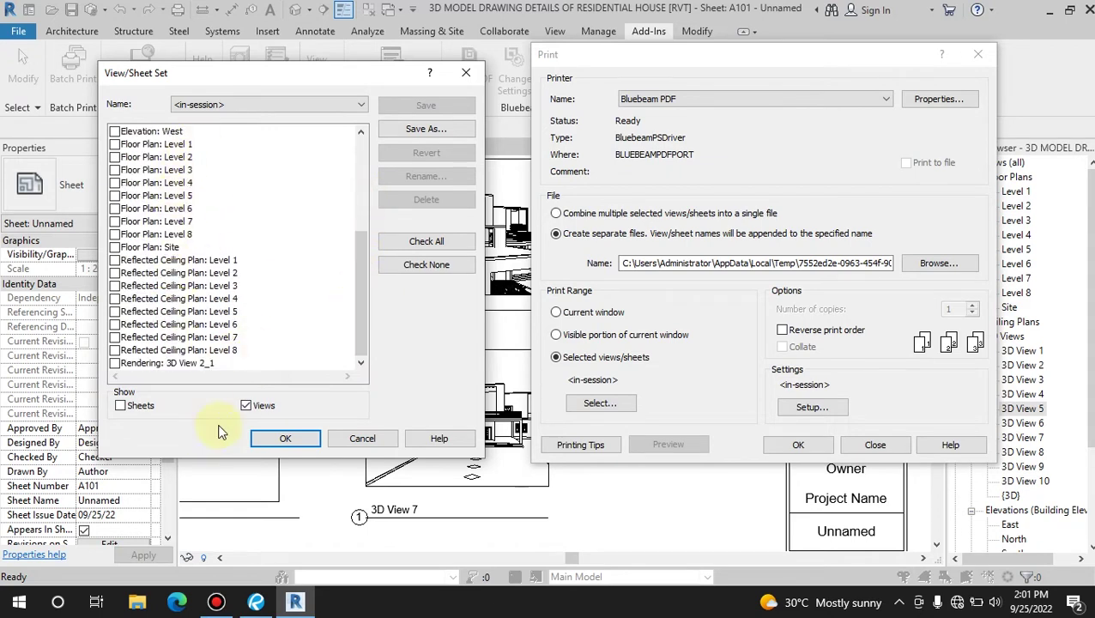
drag(362, 257, 371, 164)
click(127, 405)
click(251, 406)
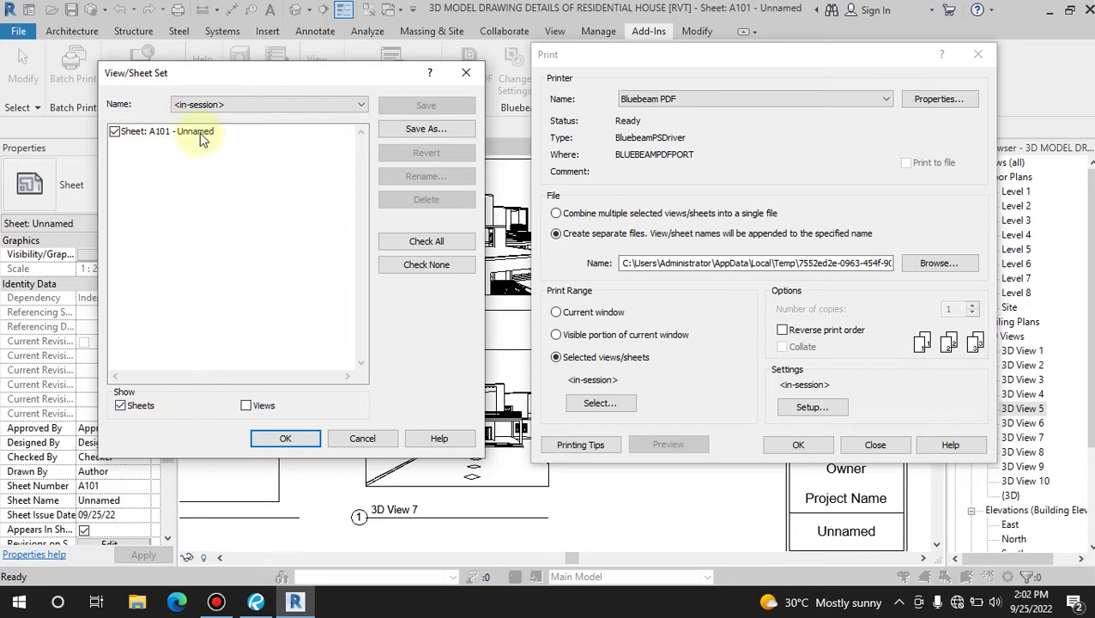
click(274, 433)
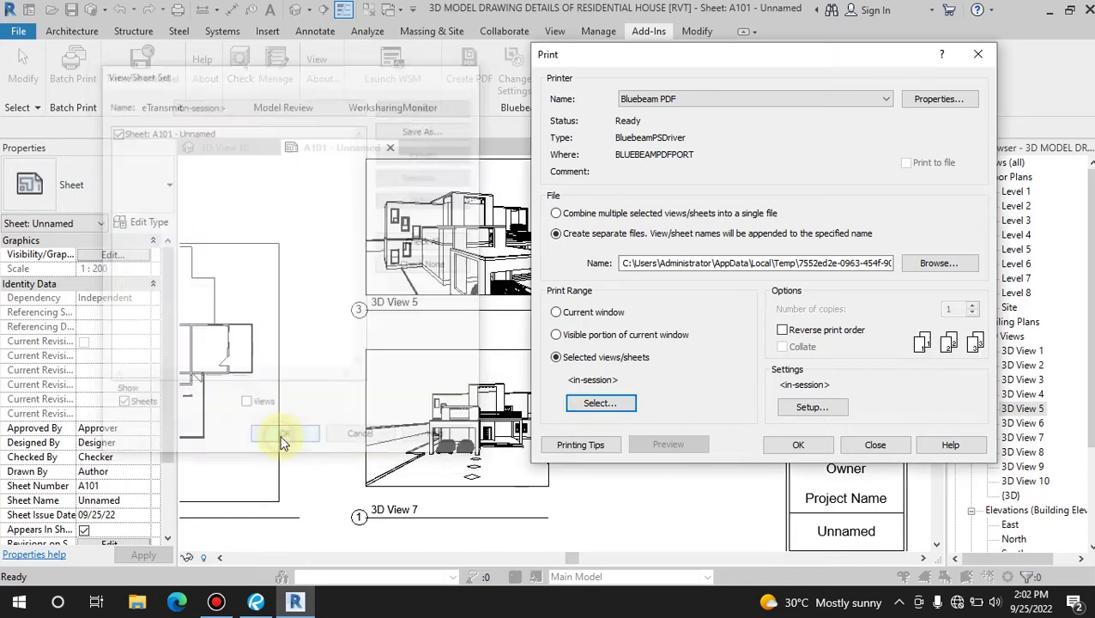
- Add 3D View 2 and 3D View 4 to the print set, declining to save the settings for future sessions
click(611, 401)
click(115, 144)
click(115, 170)
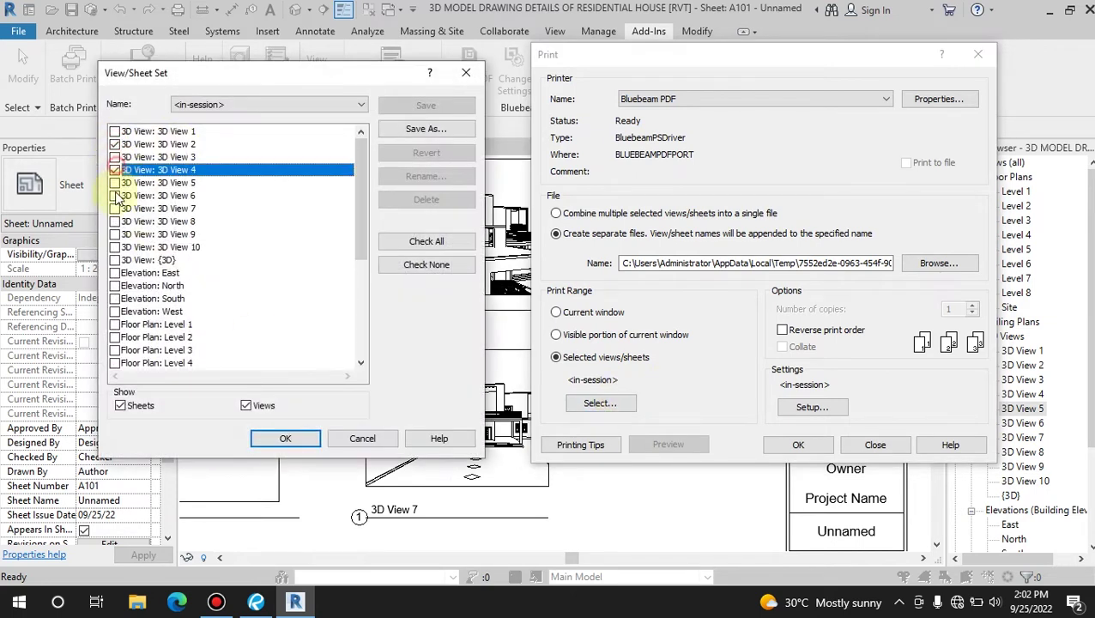
click(283, 440)
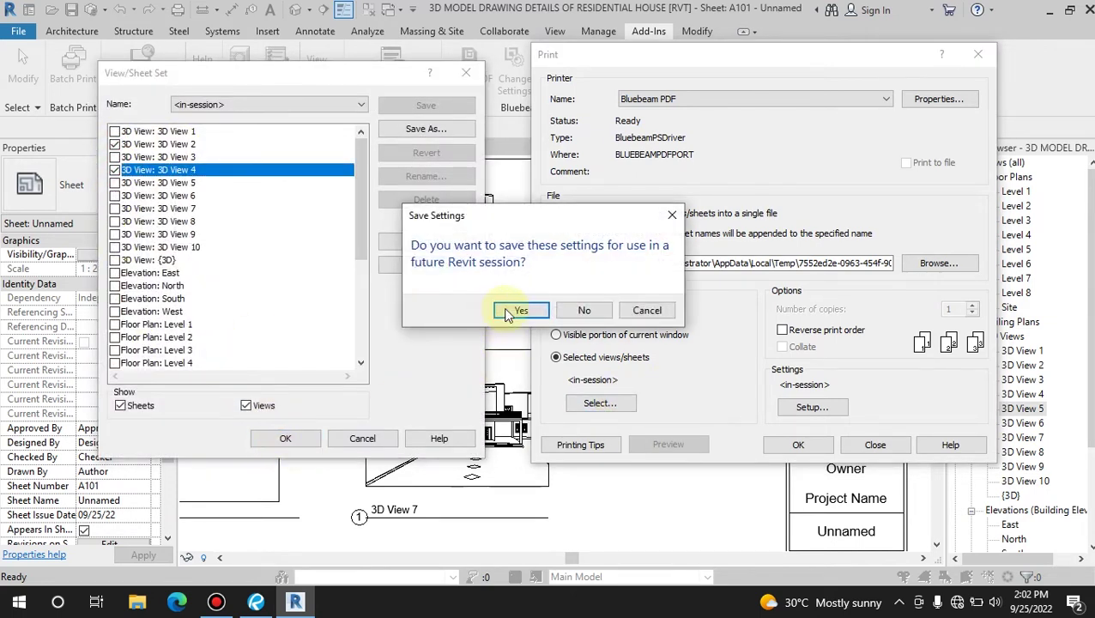
click(583, 309)
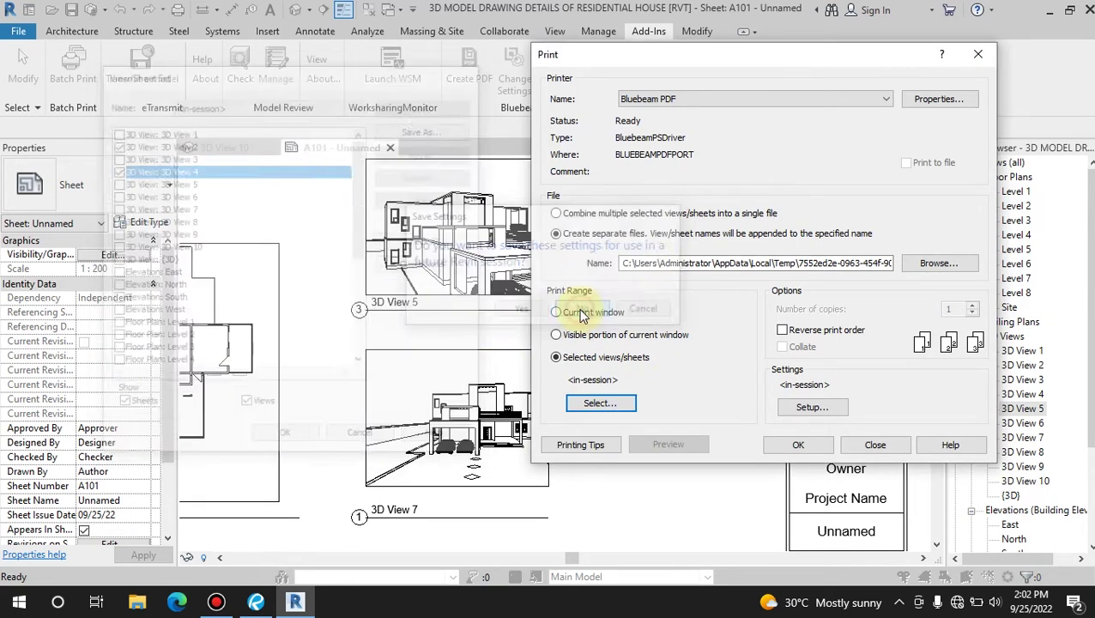
- Review the view/sheet set without changing it, and try the combined single-file output before returning to separate files
click(602, 404)
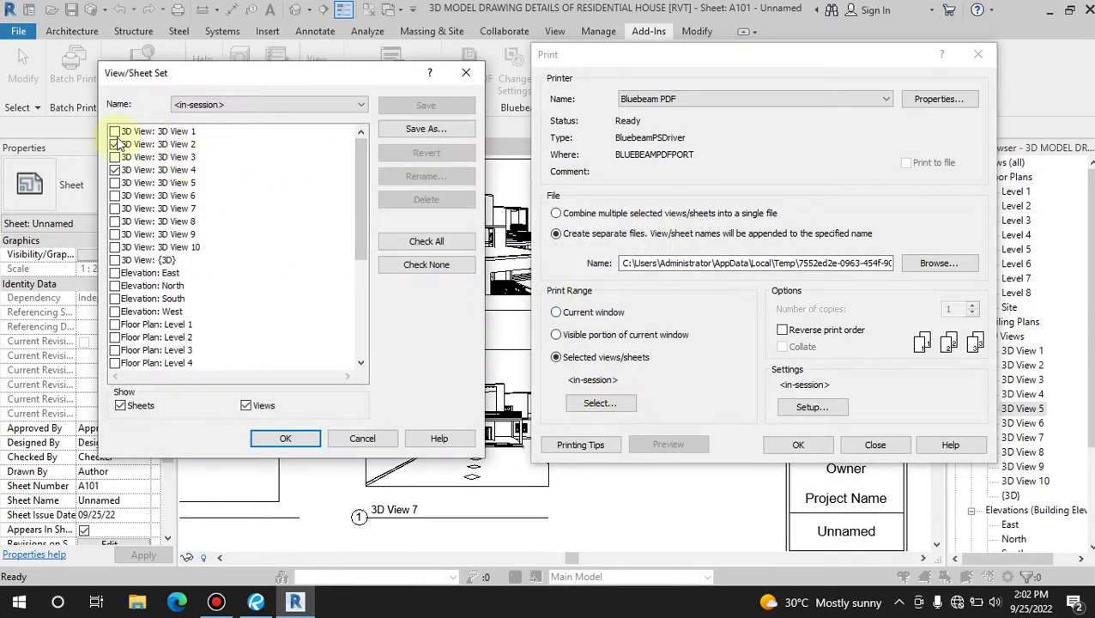
drag(361, 176, 361, 272)
click(372, 439)
click(566, 214)
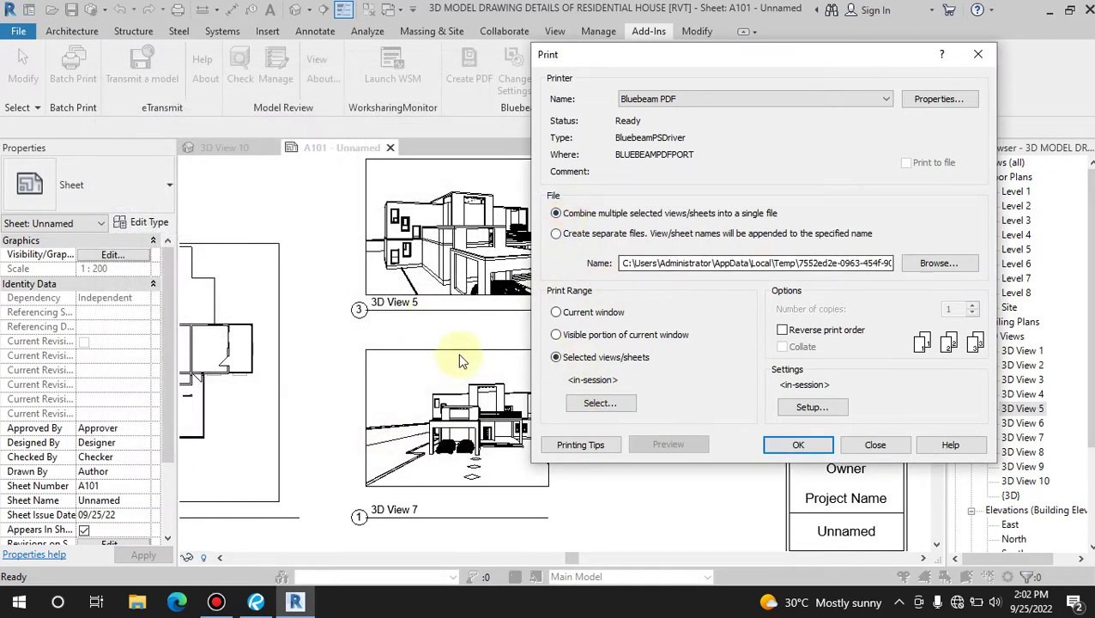
click(558, 234)
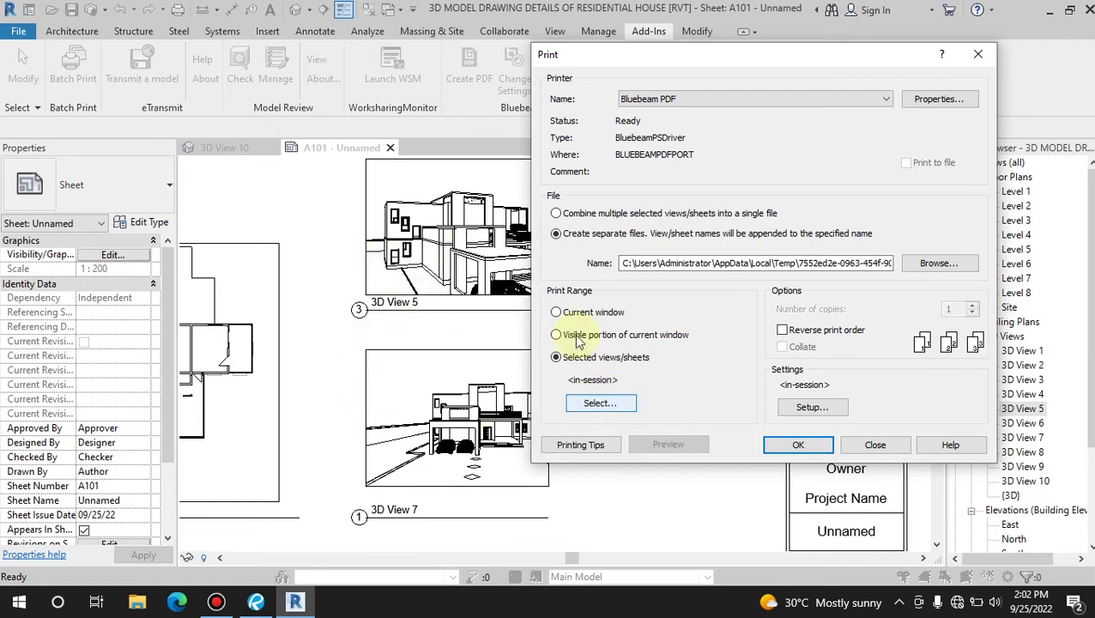
- Remove 3D View 2 and 3D View 4 from the print set without saving it, and combine the output into a single file
click(601, 403)
click(114, 144)
click(114, 170)
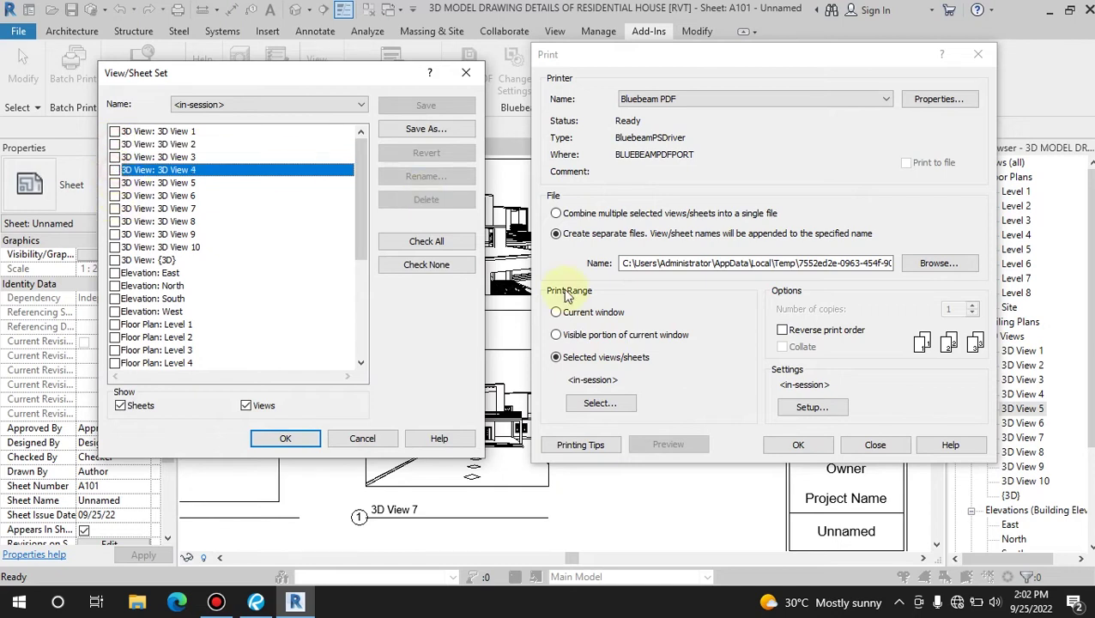
click(247, 406)
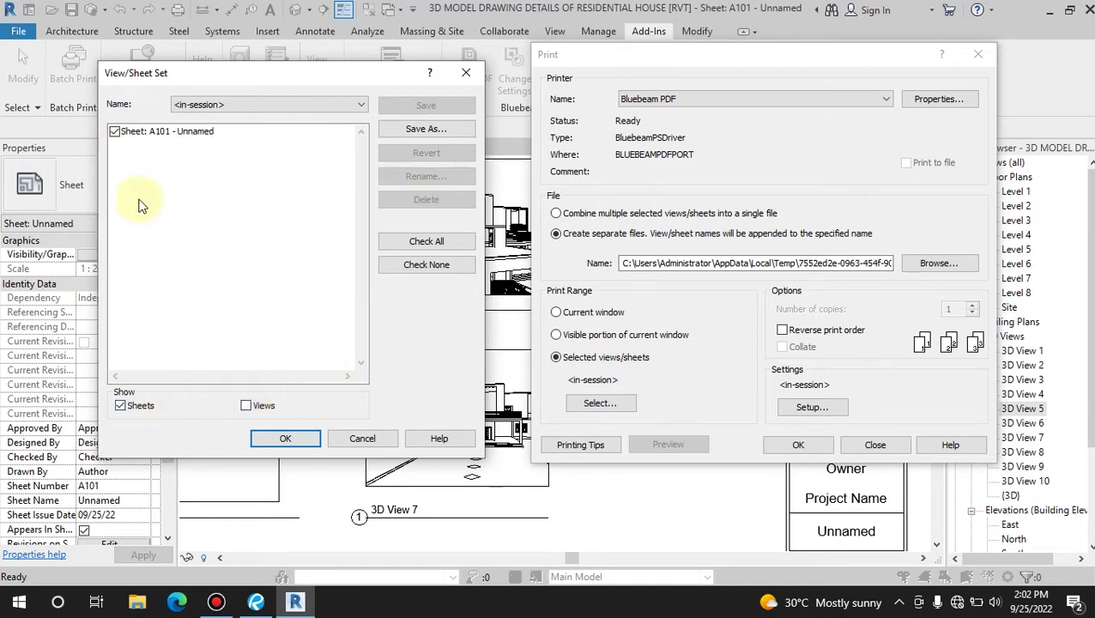
click(286, 439)
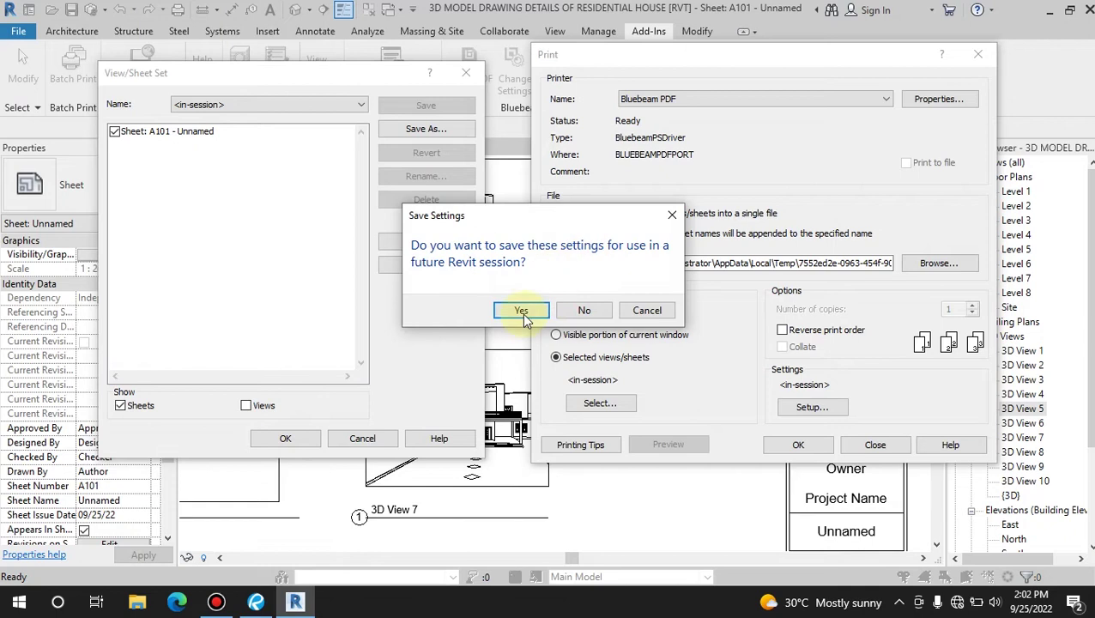
click(567, 311)
click(601, 213)
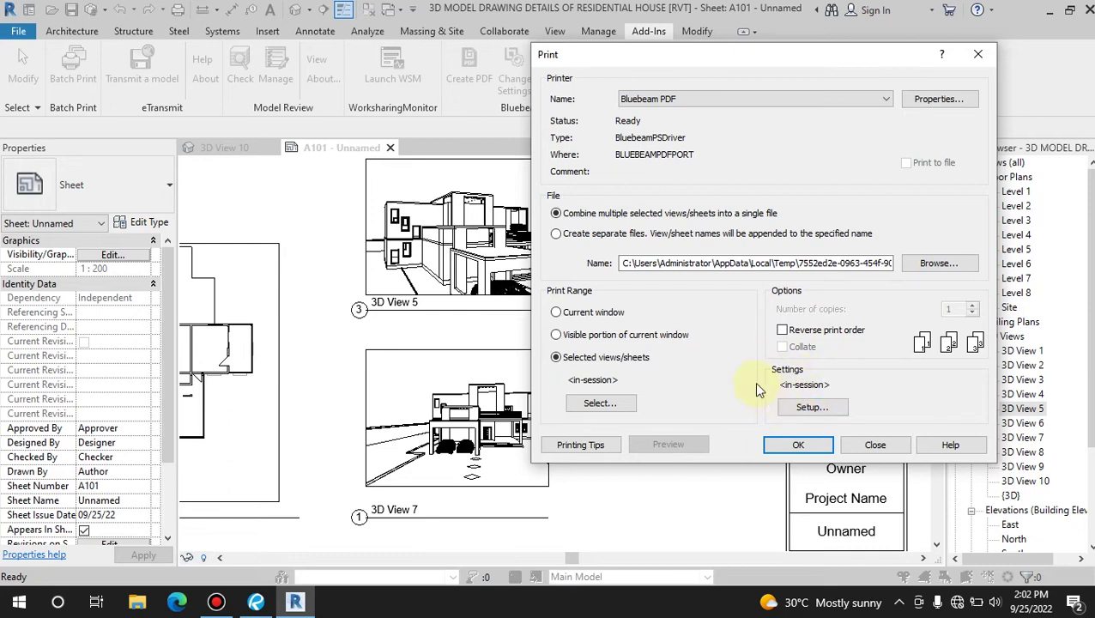
- Open the print setup and keep the in-session settings with ISO_A1 (594 x 841 mm) paper and the default tray
click(812, 408)
drag(650, 36, 333, 41)
click(347, 91)
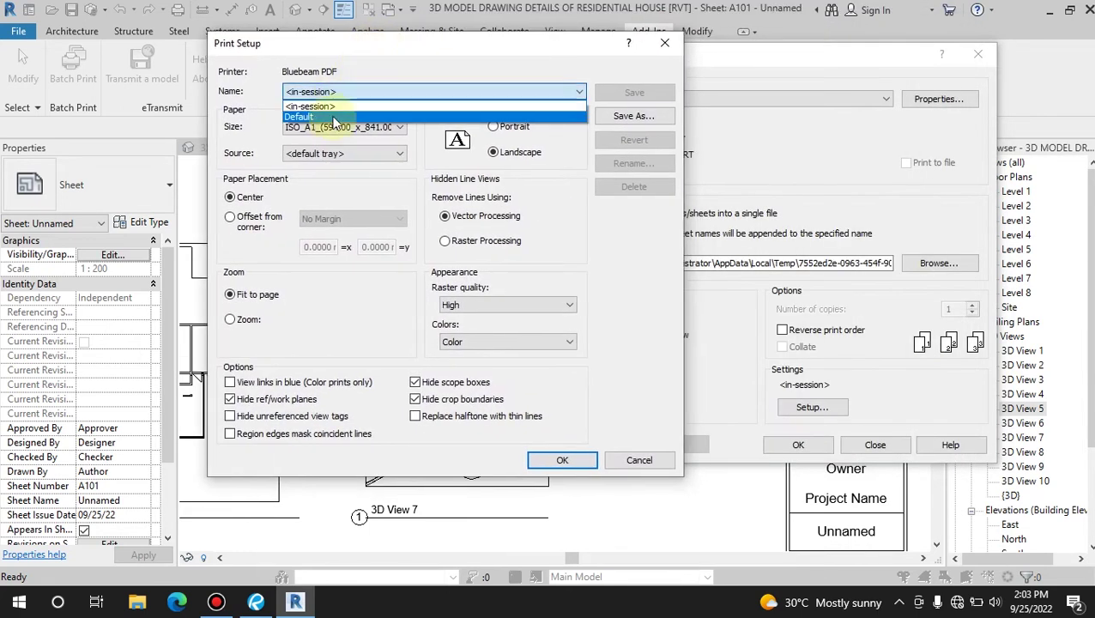
click(343, 107)
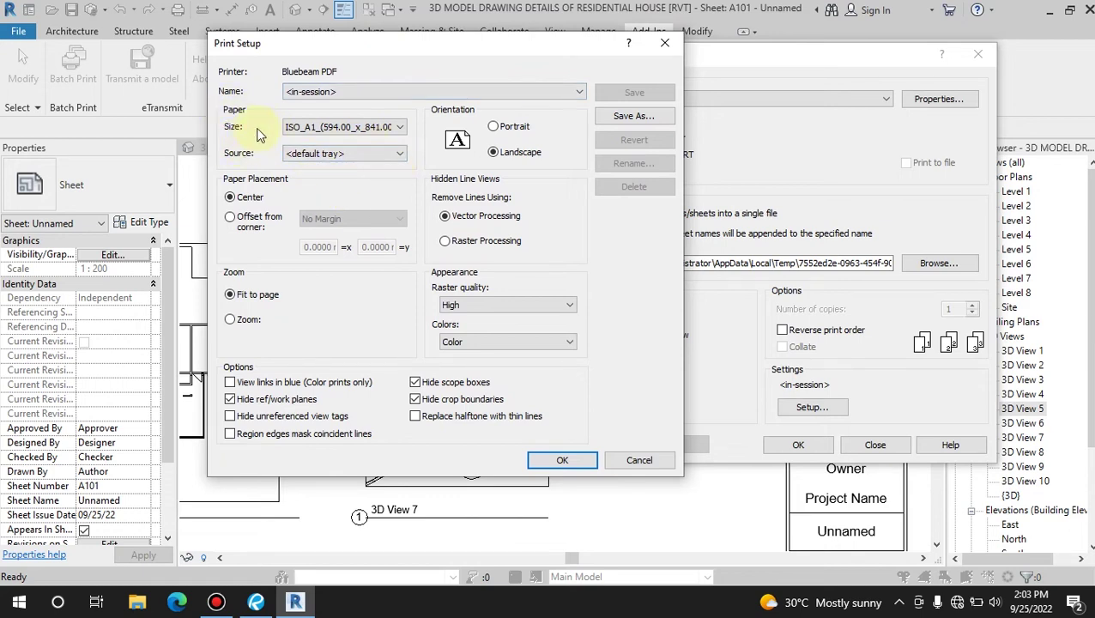
click(374, 127)
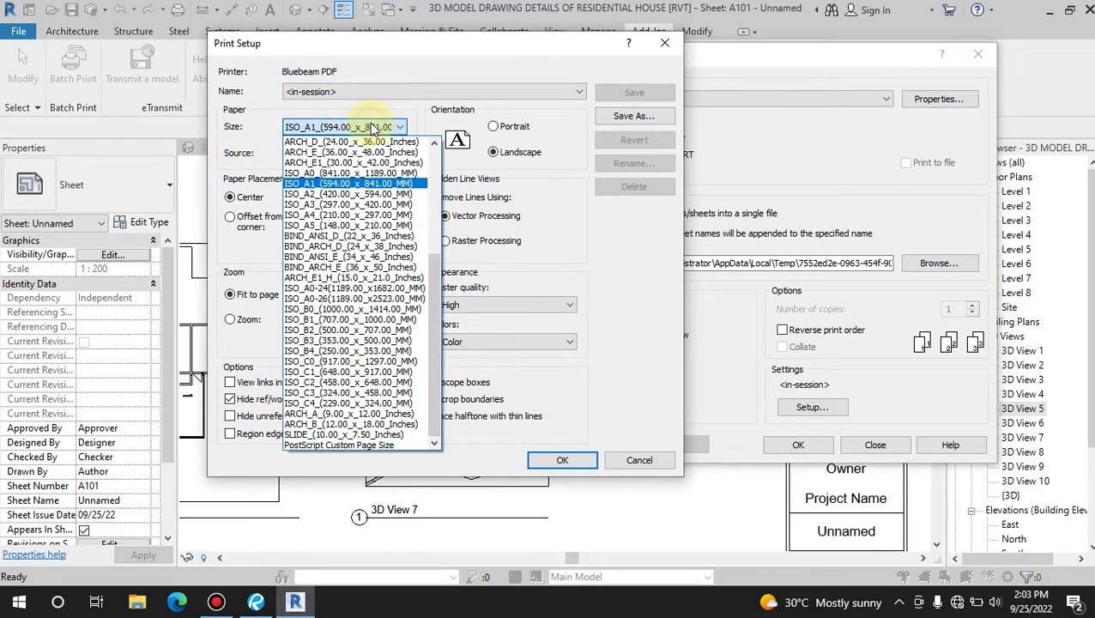
click(347, 184)
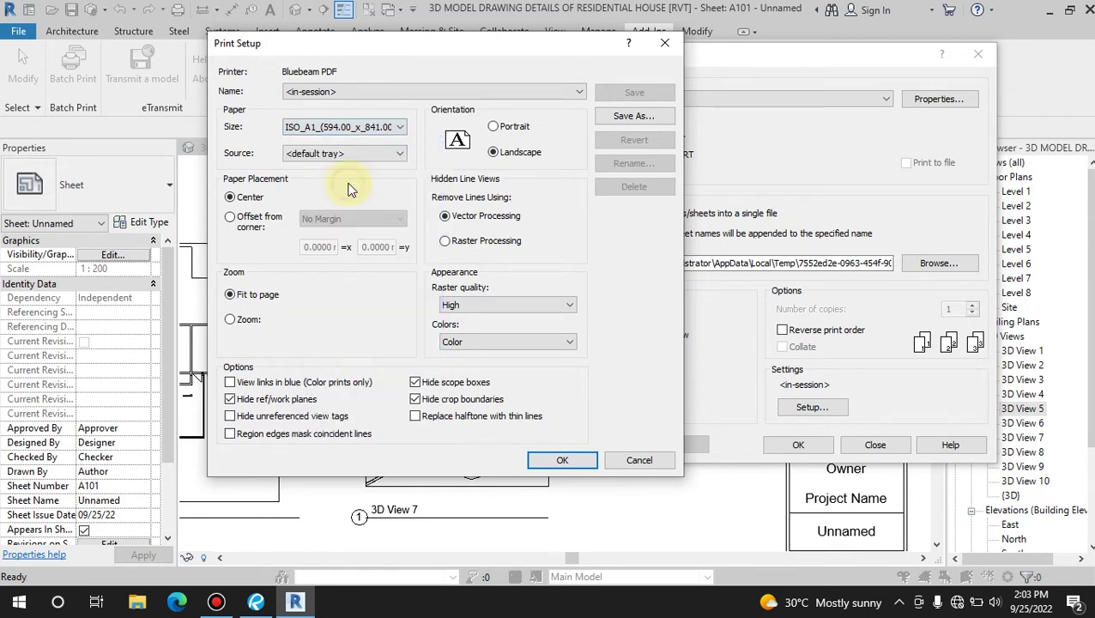
click(335, 156)
click(333, 168)
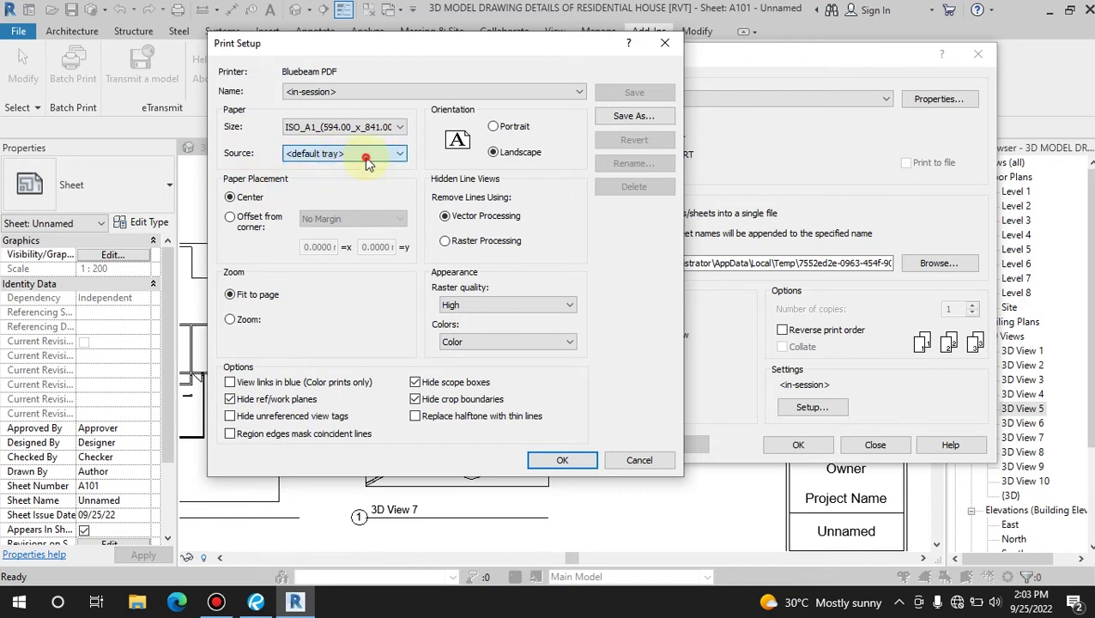
- Try the corner-offset placement margins and the percentage zoom, and return to Center placement and Fit to page
click(245, 221)
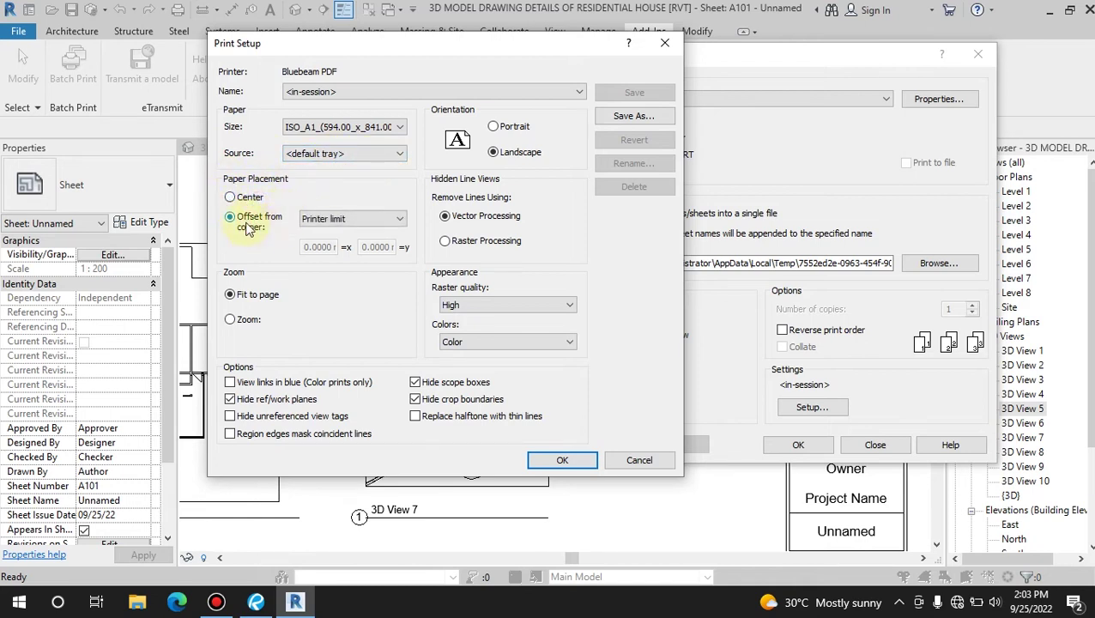
click(250, 198)
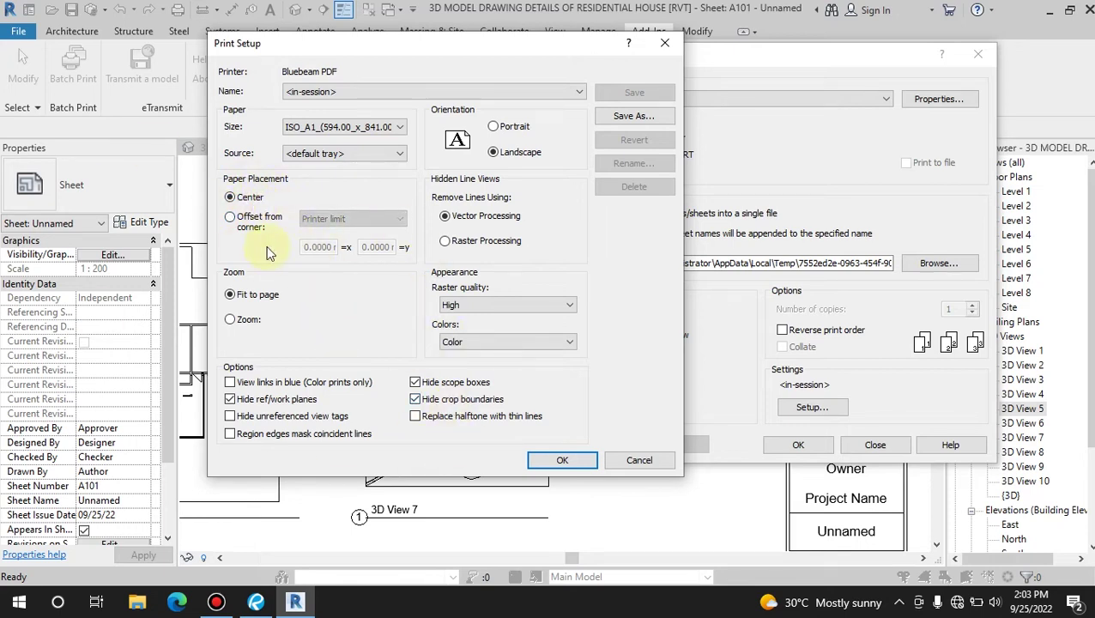
click(253, 230)
click(343, 219)
click(330, 235)
click(339, 220)
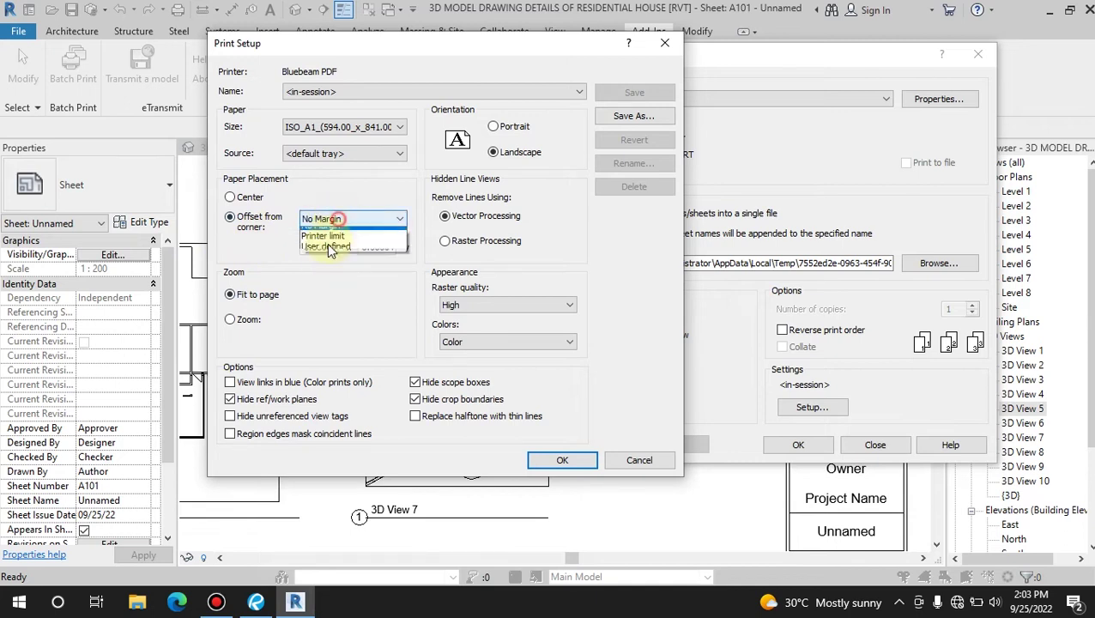
click(327, 254)
click(342, 220)
click(331, 236)
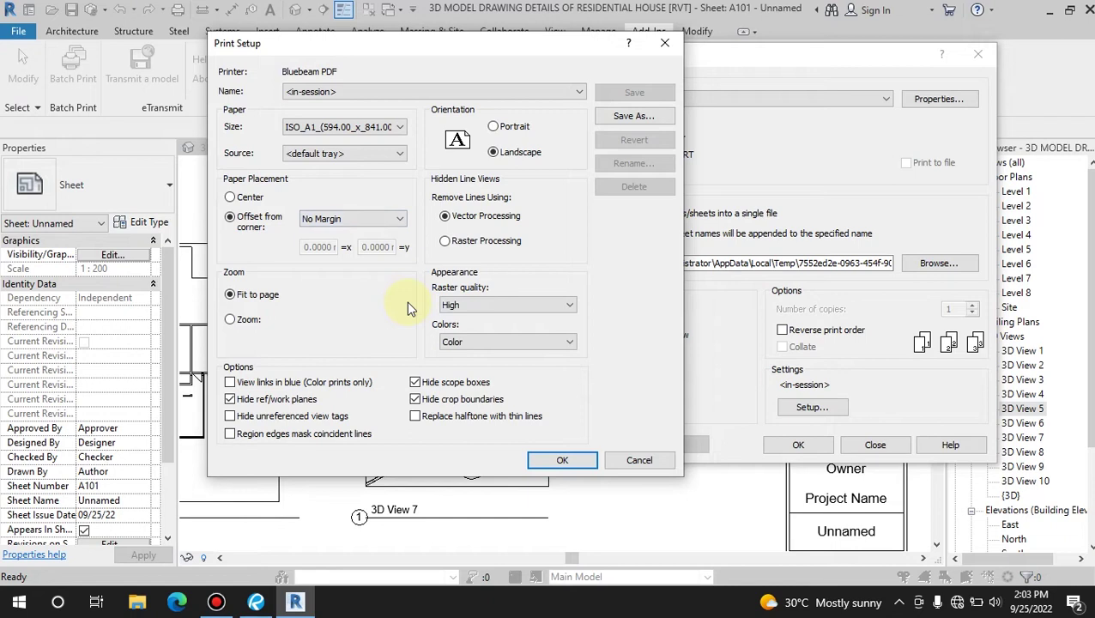
click(243, 203)
click(242, 319)
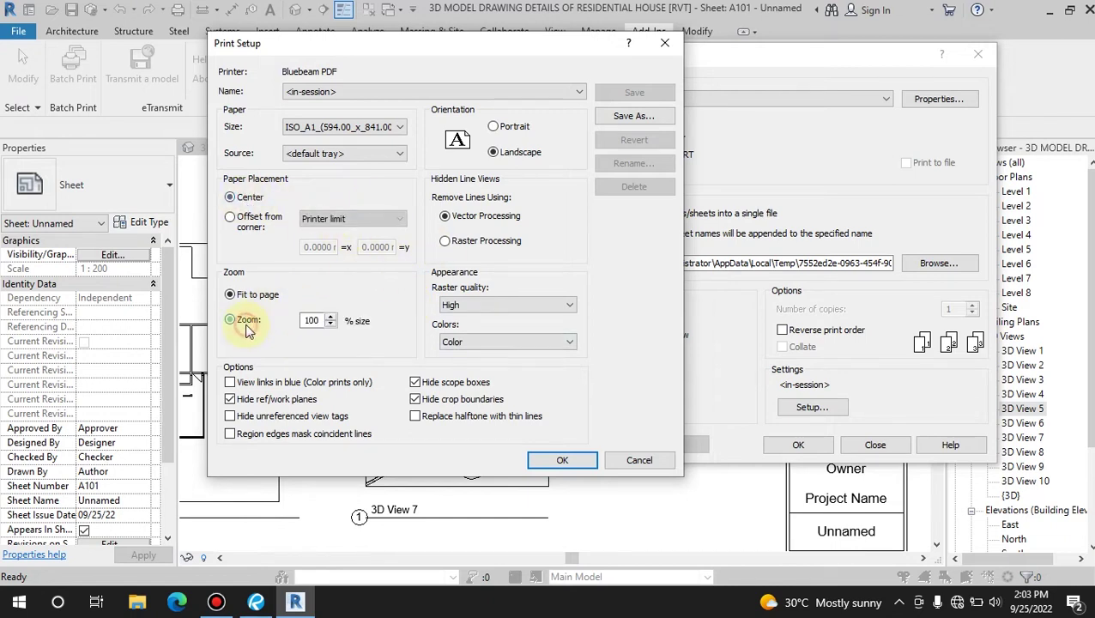
click(244, 295)
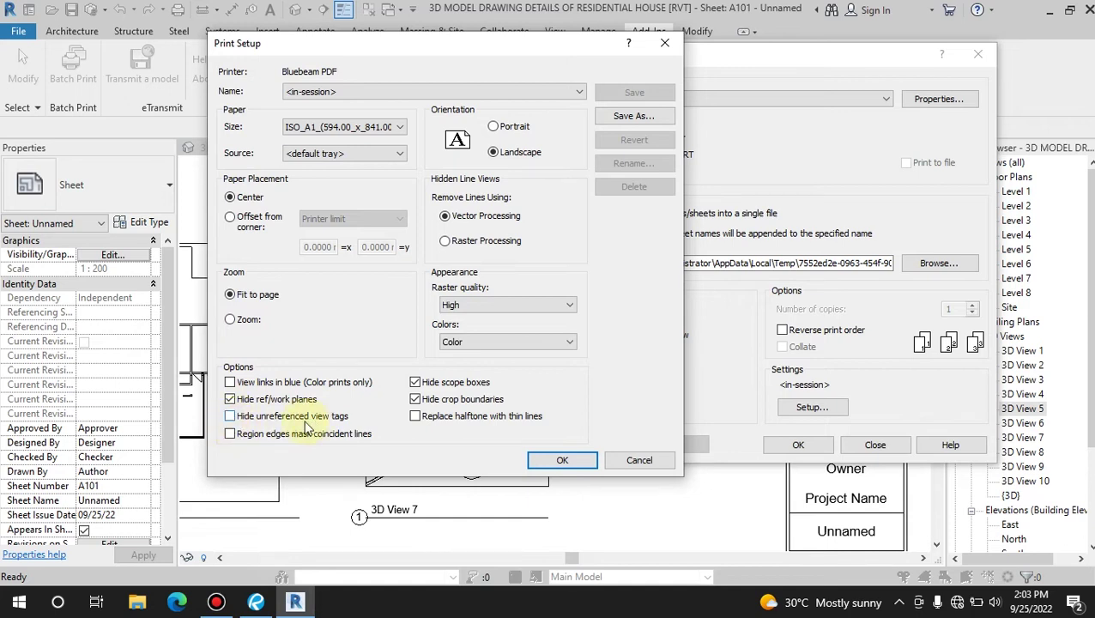
- Hide unreferenced view tags in the print setup, and turn off the hiding of scope boxes and crop boundaries
click(229, 415)
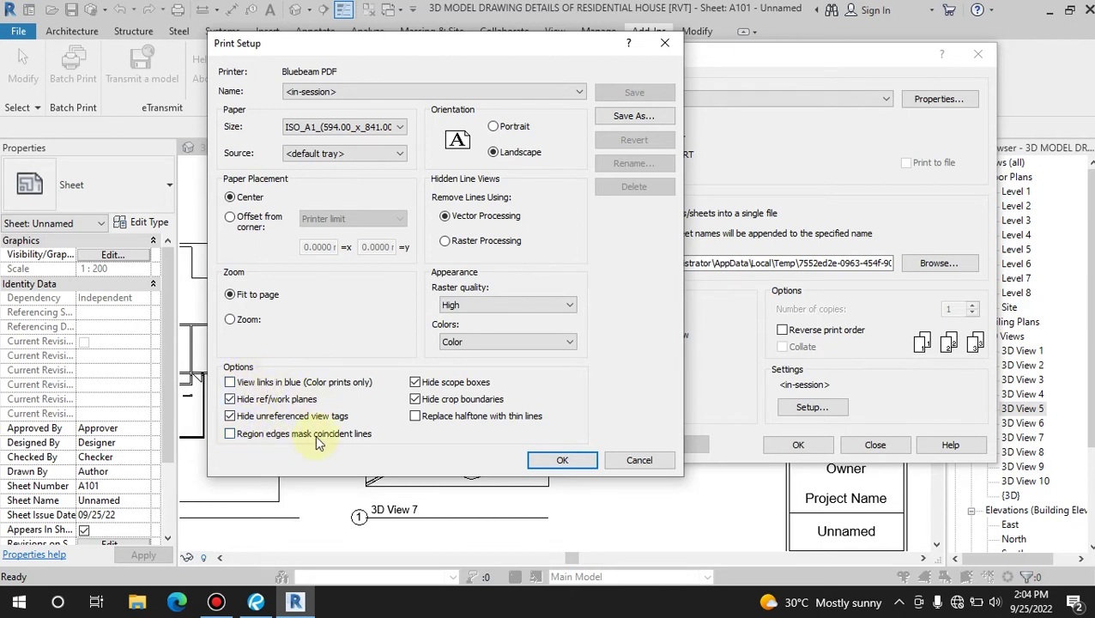
click(446, 384)
click(425, 400)
click(430, 382)
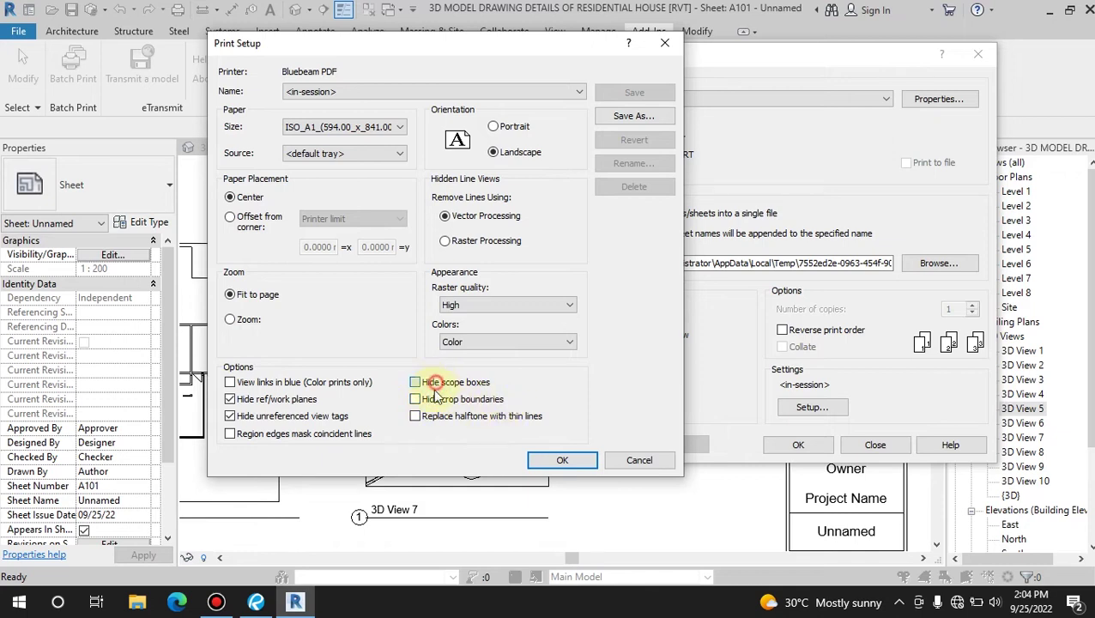
click(427, 401)
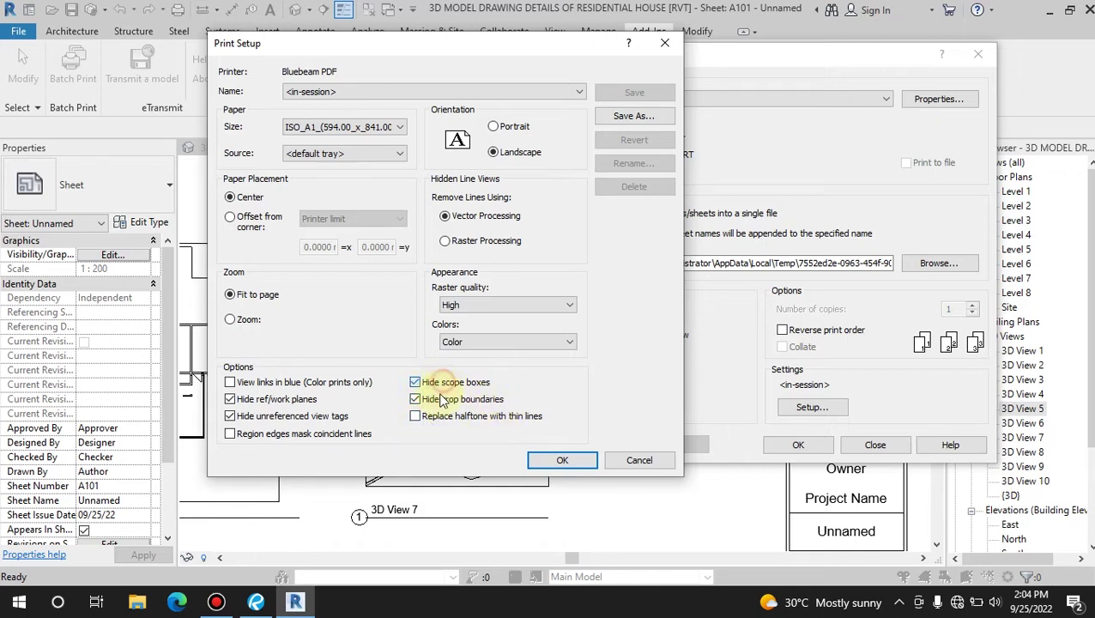
click(439, 400)
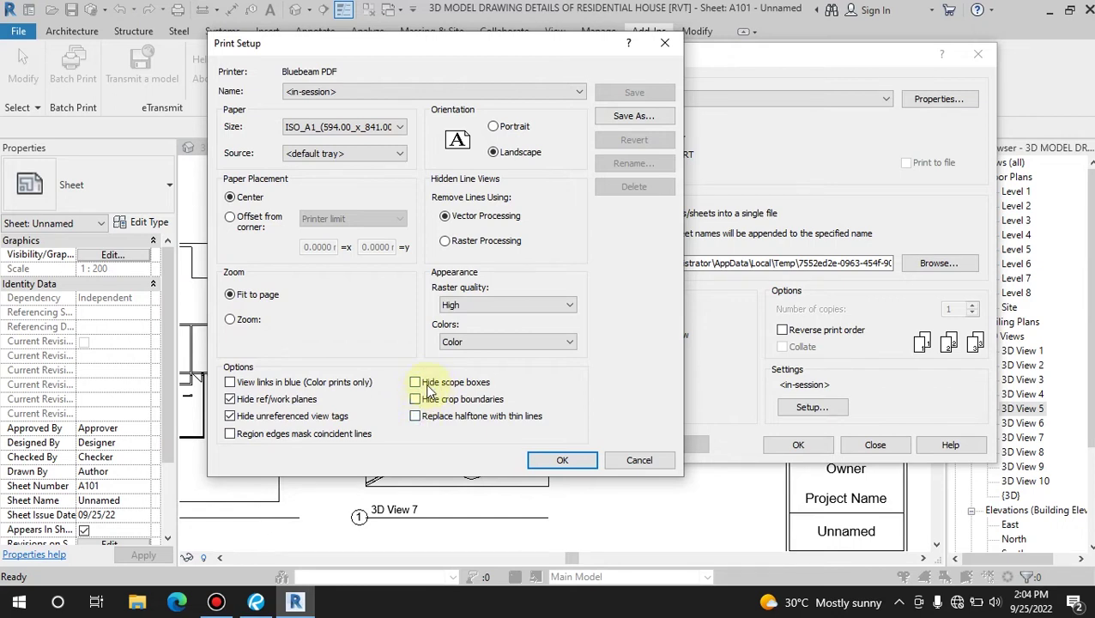
- Keep landscape orientation and set hidden line removal to Raster Processing, with High raster quality and Color output
click(508, 127)
click(499, 154)
click(504, 152)
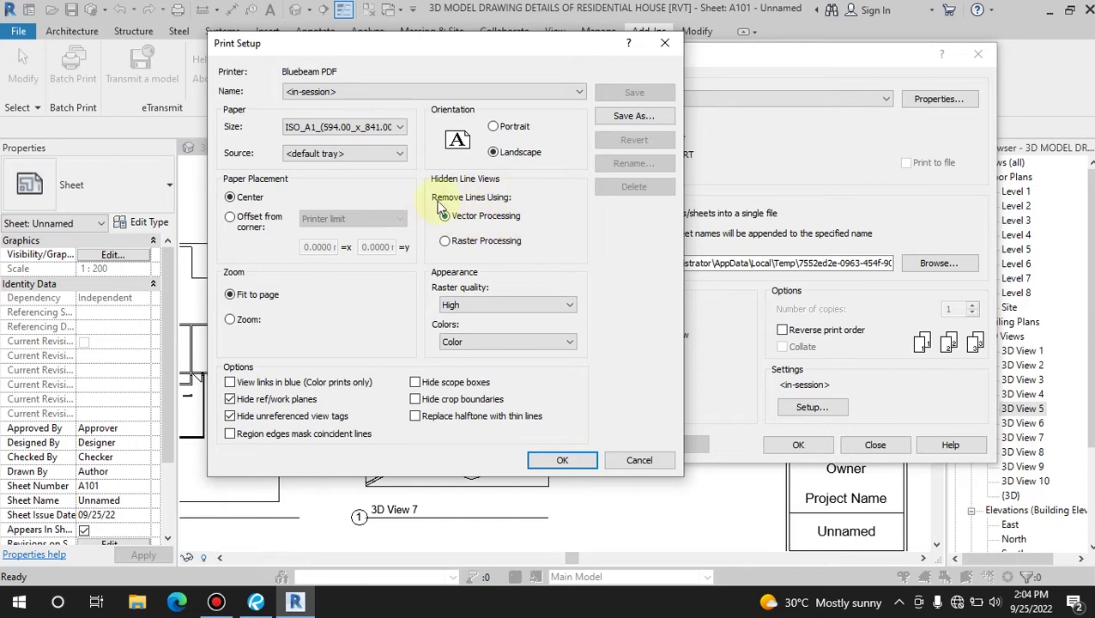
click(446, 241)
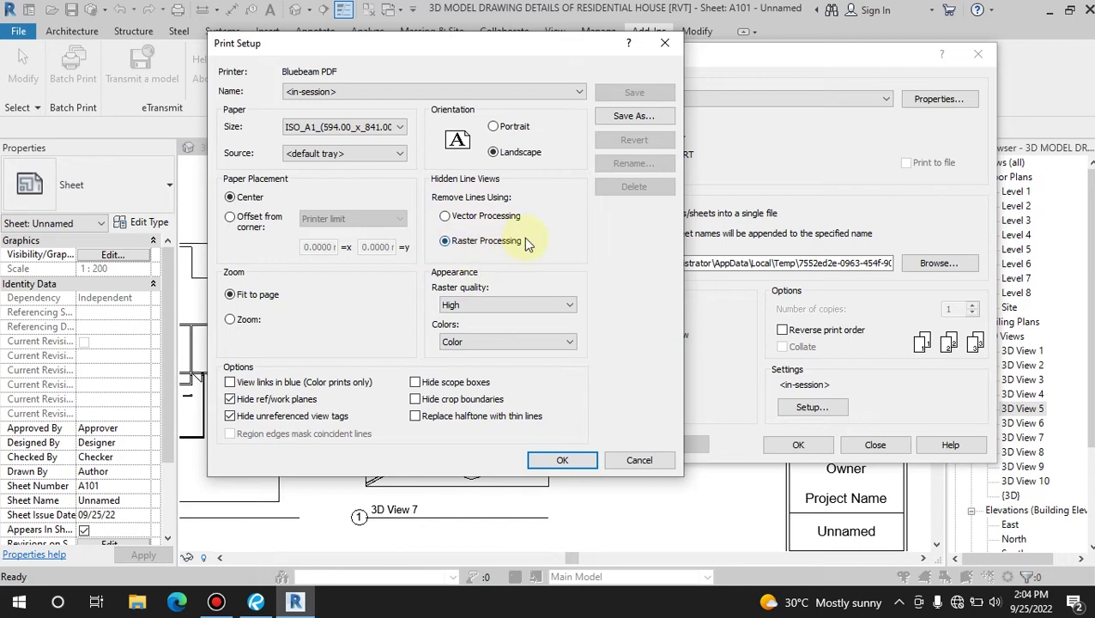
click(472, 306)
click(589, 262)
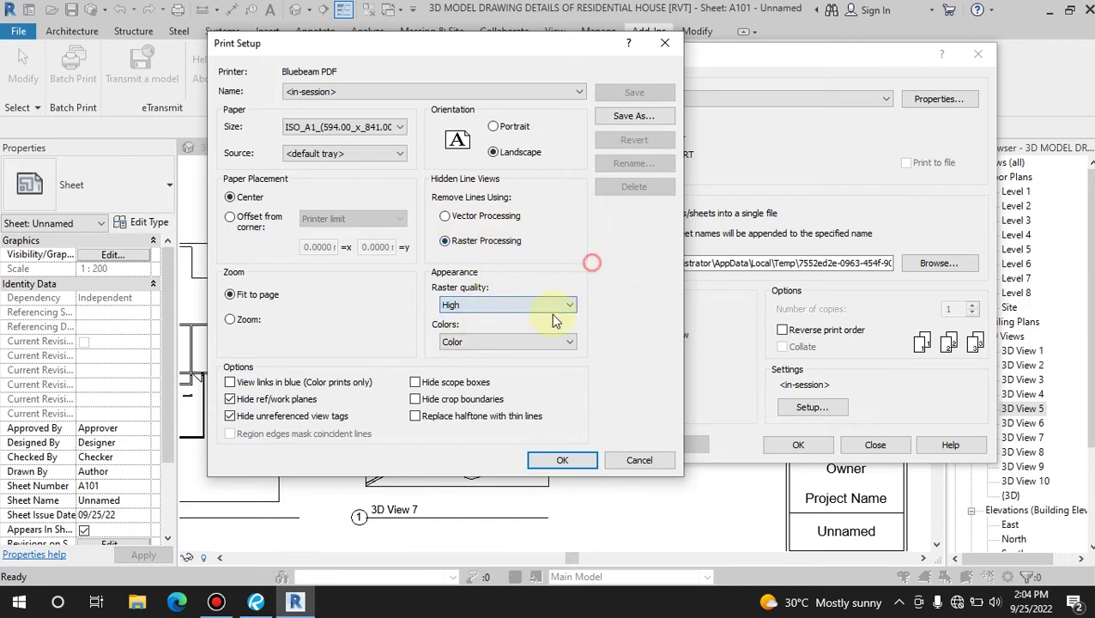
click(470, 343)
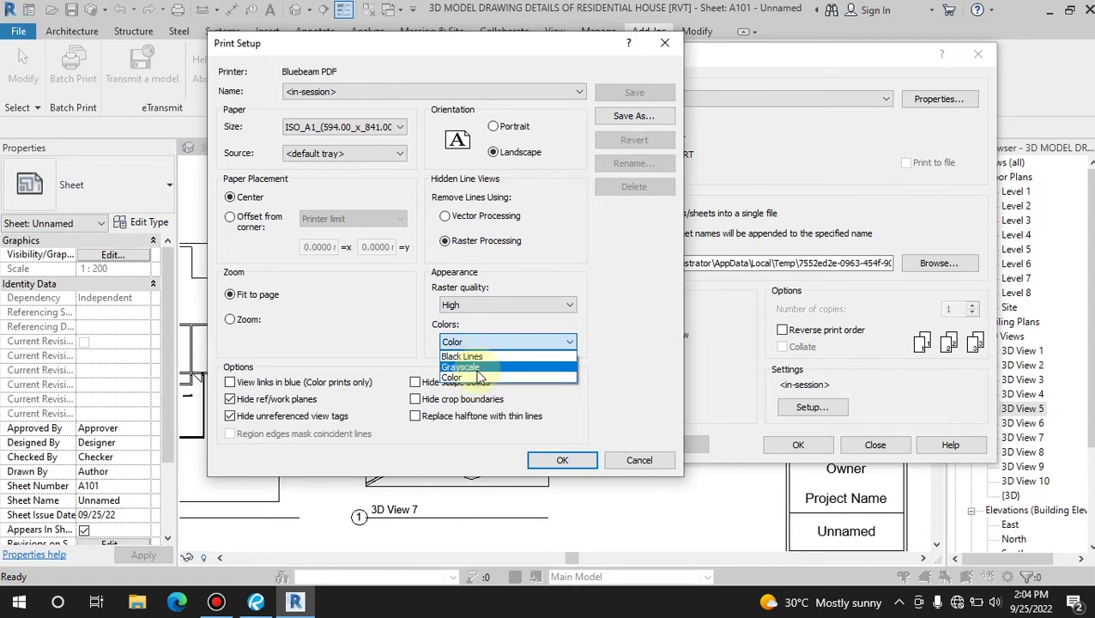
click(477, 378)
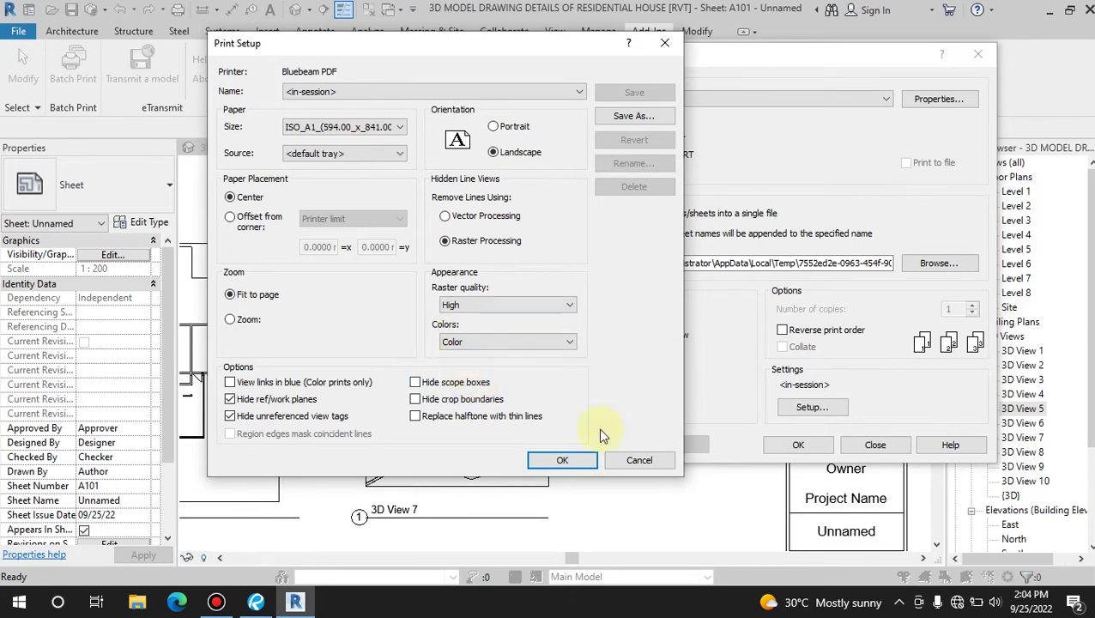
- Save the print settings as a new setup named a1 and apply it to the print job
click(558, 460)
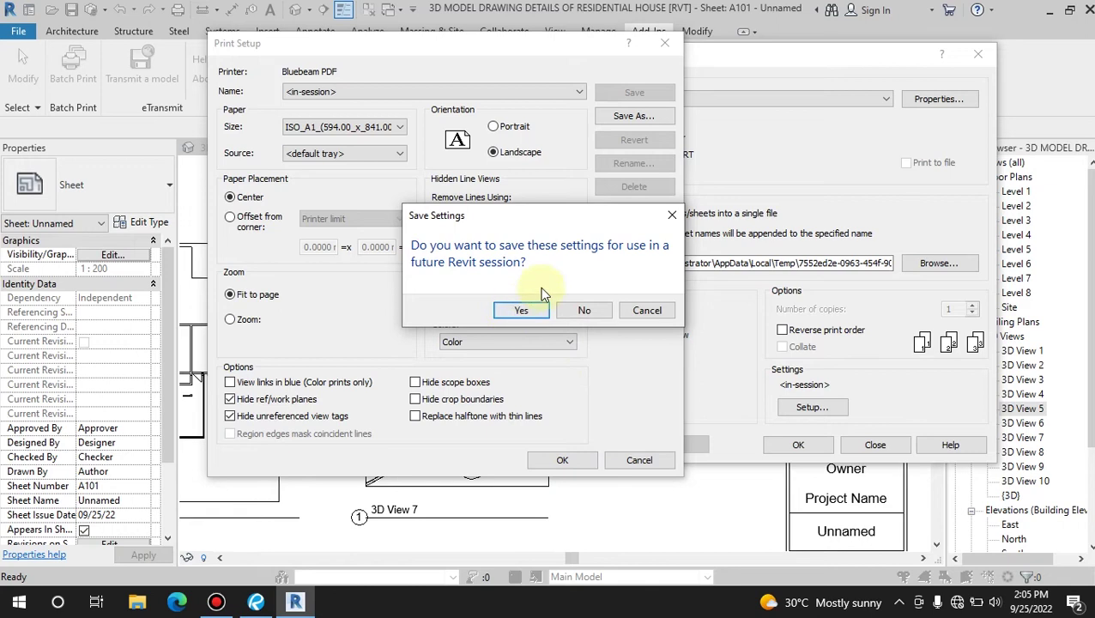
click(647, 310)
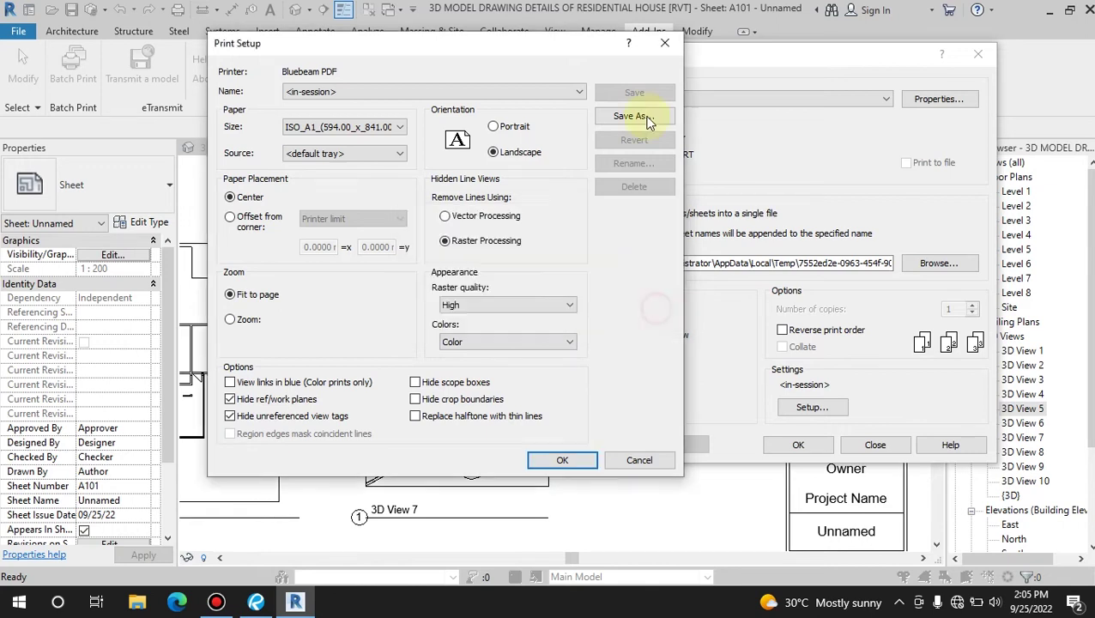
click(633, 115)
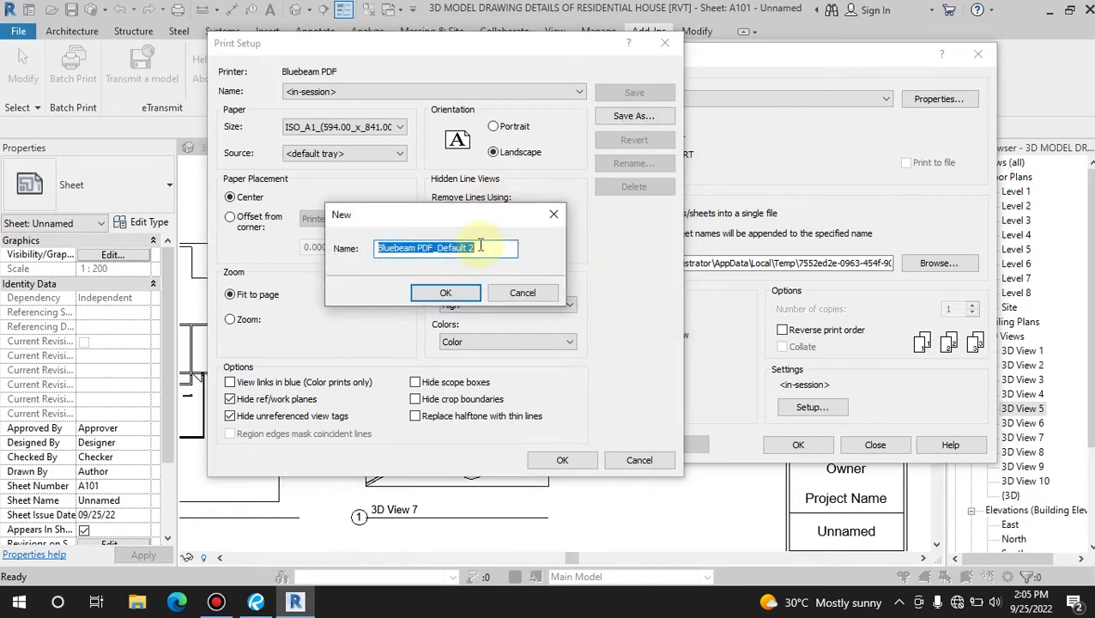
text(a1)
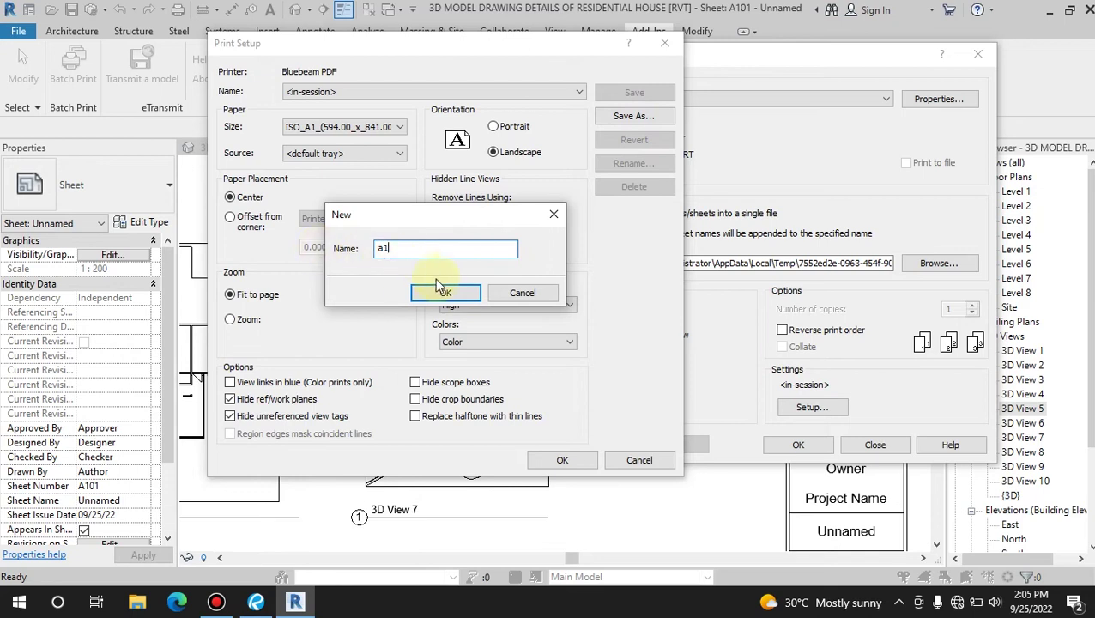
click(419, 292)
click(479, 92)
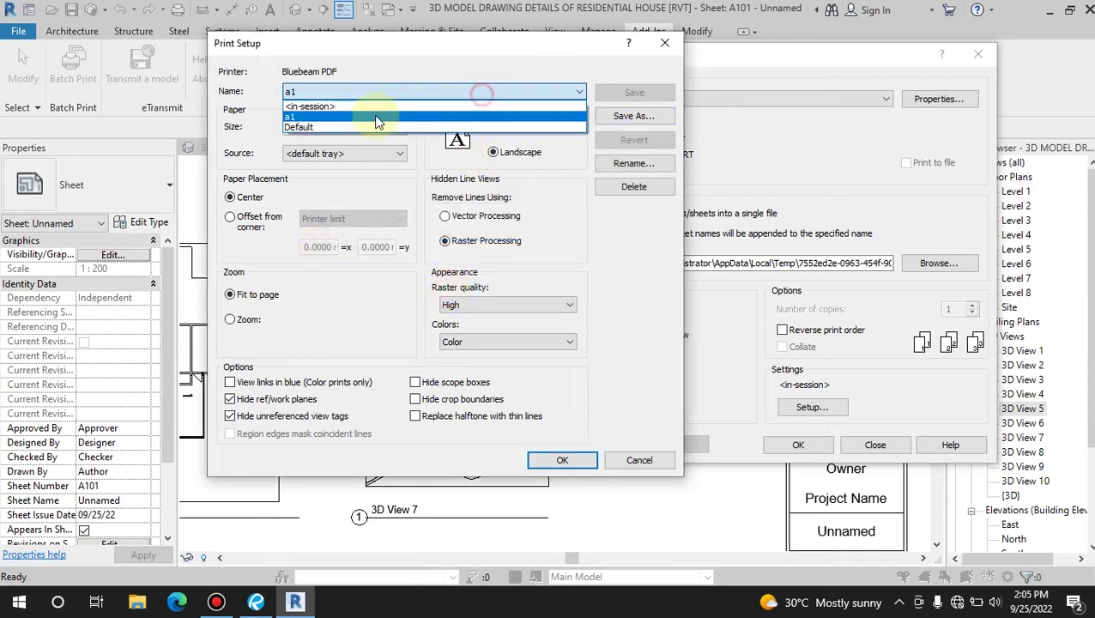
click(346, 118)
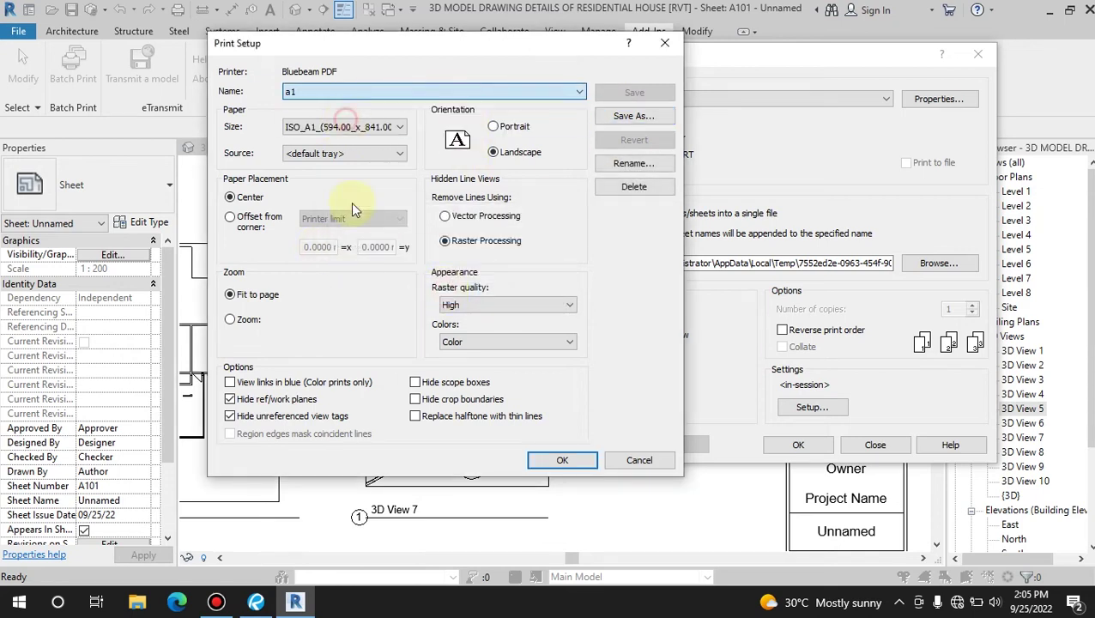
click(560, 460)
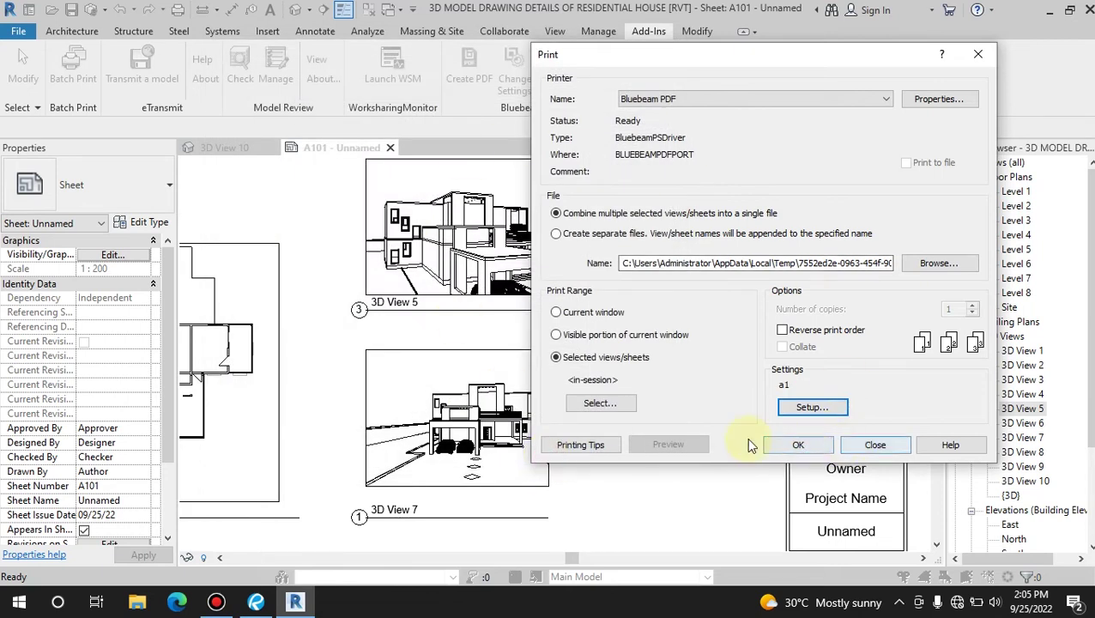
- Start the print and name the Desktop PDF file adas, keeping the append mode on Overwrite
click(786, 447)
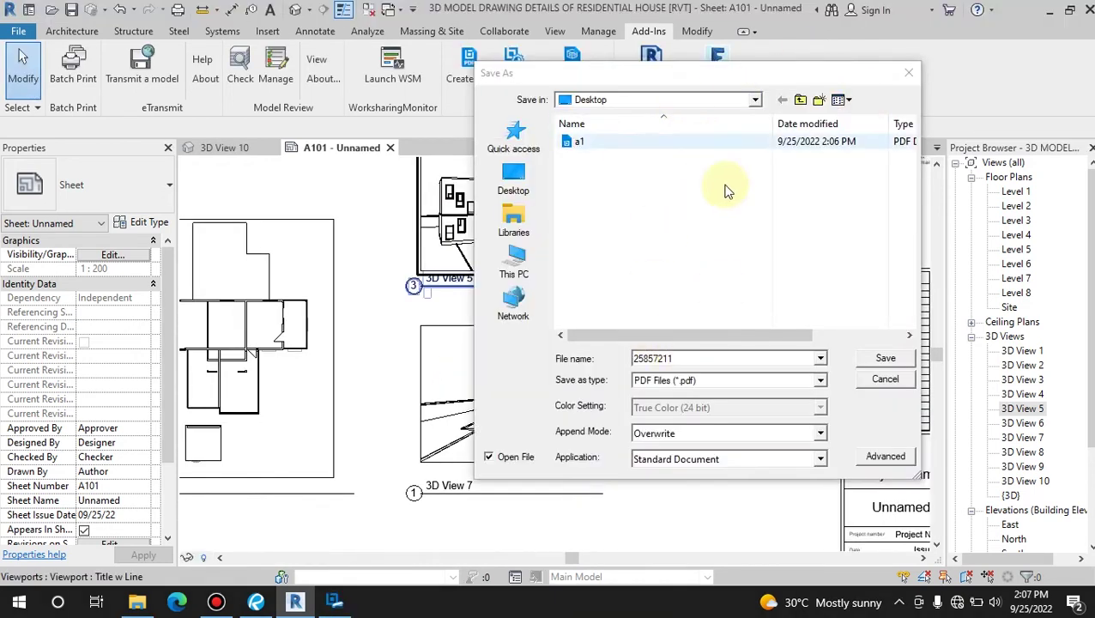
drag(624, 82, 480, 92)
text(adas)
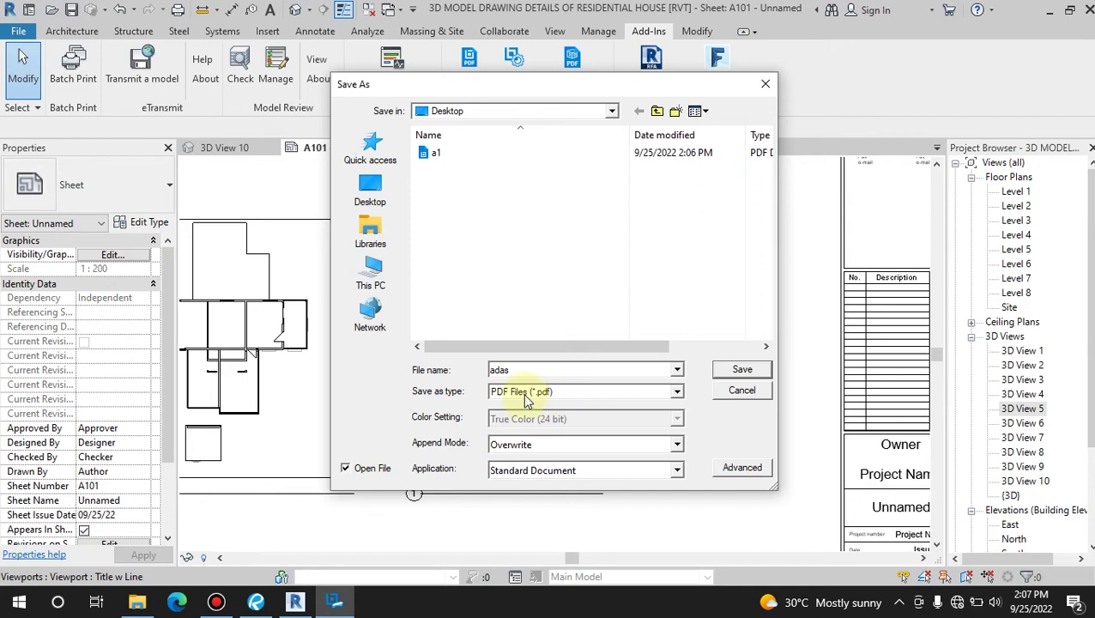
click(542, 455)
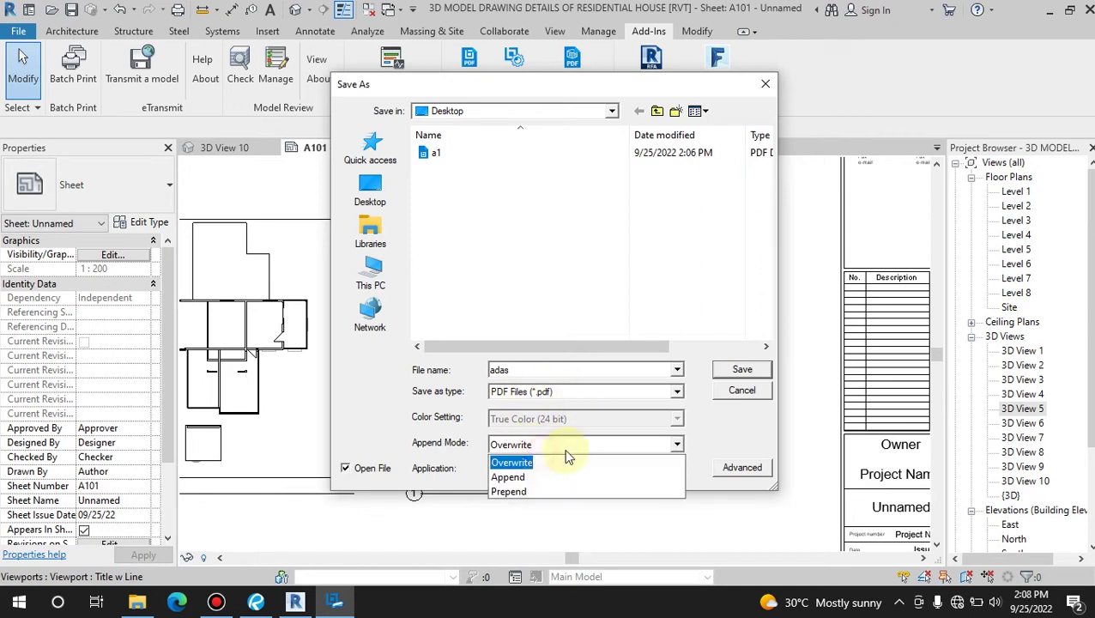
click(455, 453)
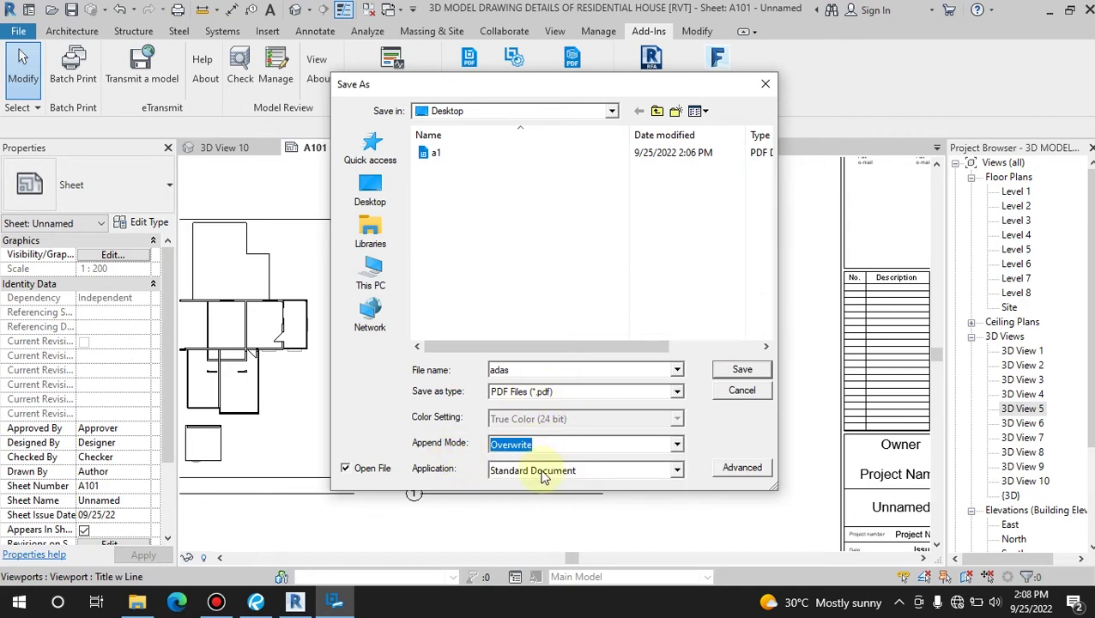
- Set the PDF's application to Autodesk Revit Document
click(589, 471)
scroll(539, 522, up, 4)
scroll(539, 522, down, 4)
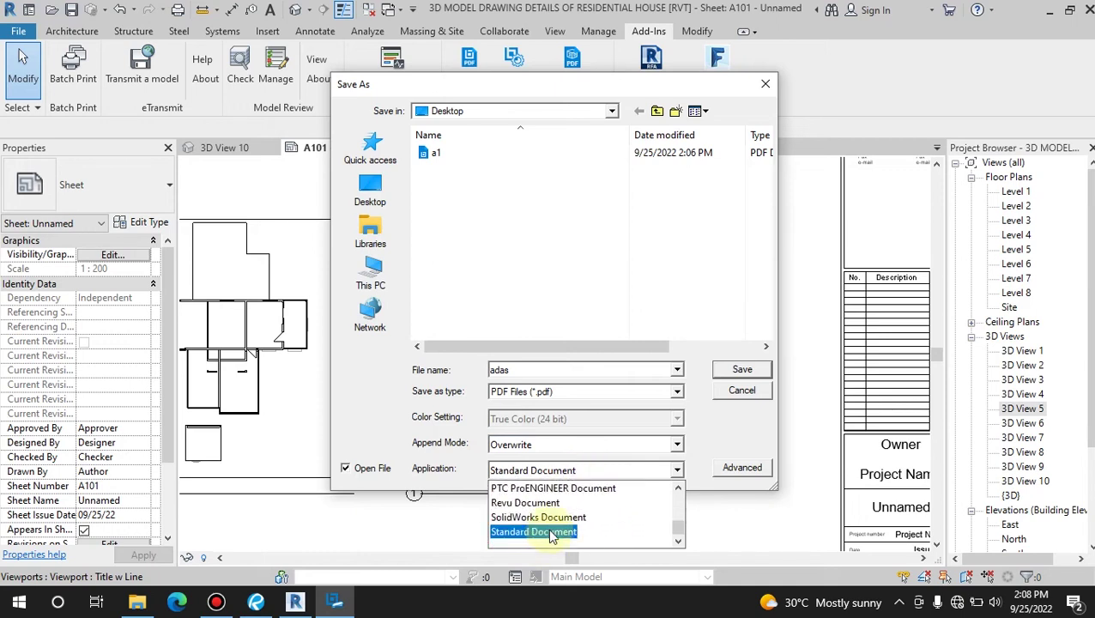
scroll(541, 532, up, 3)
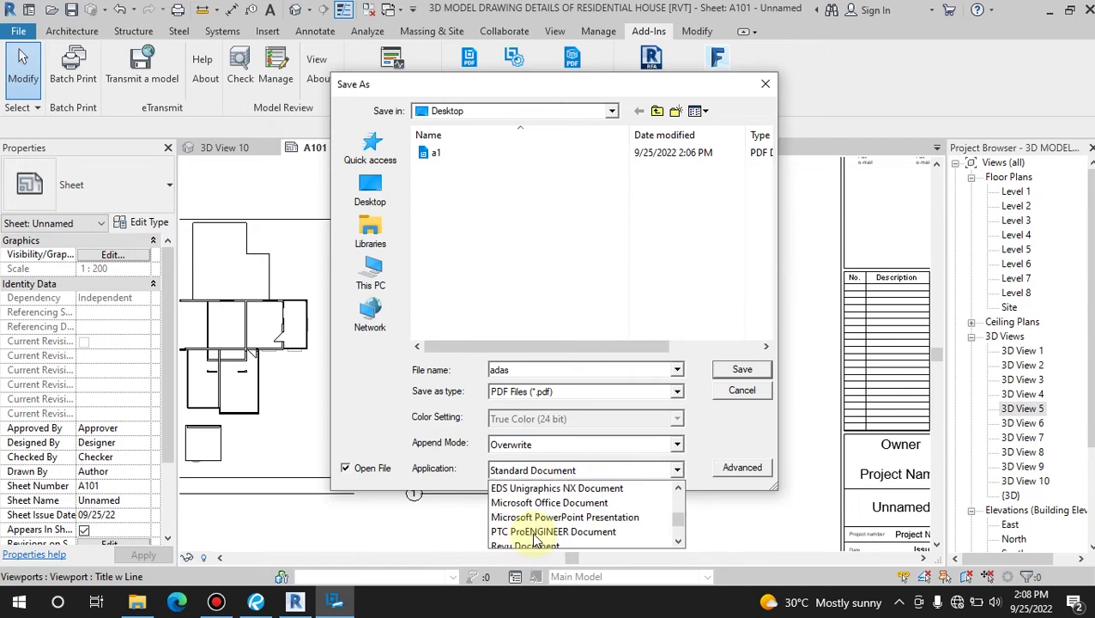
scroll(535, 537, up, 2)
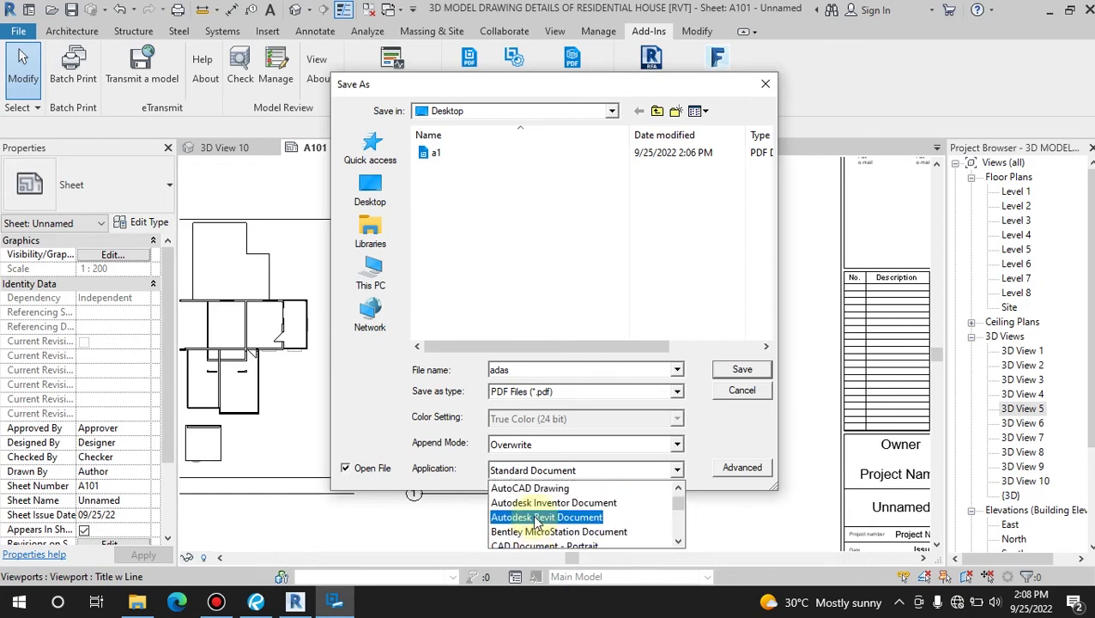
click(562, 518)
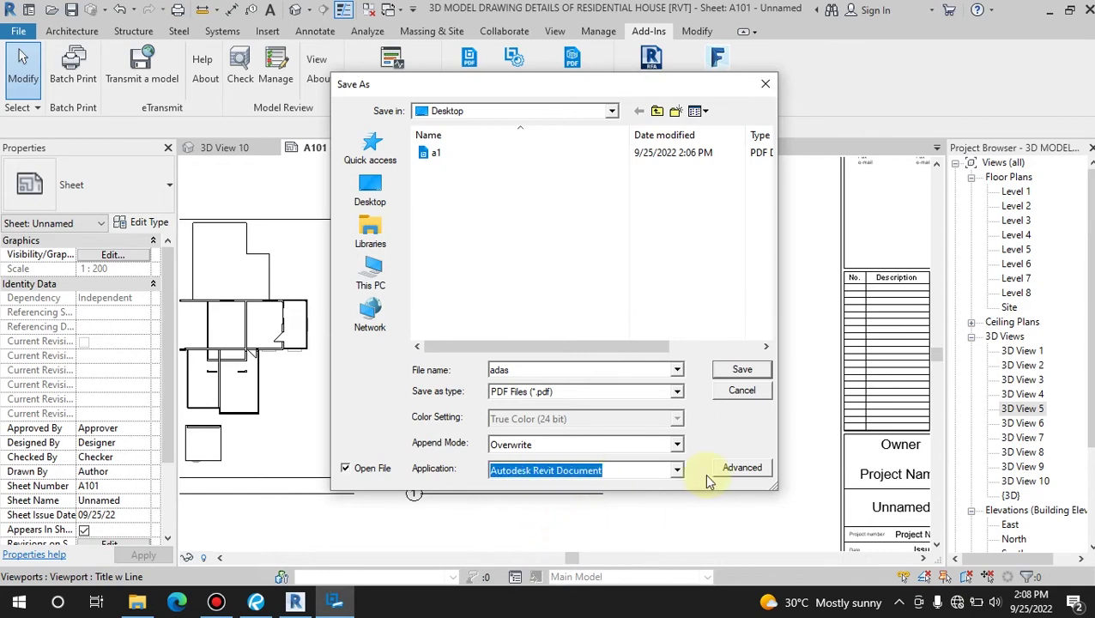
- Save the printed A101 sheet to the Desktop as the PDF file adas
click(742, 370)
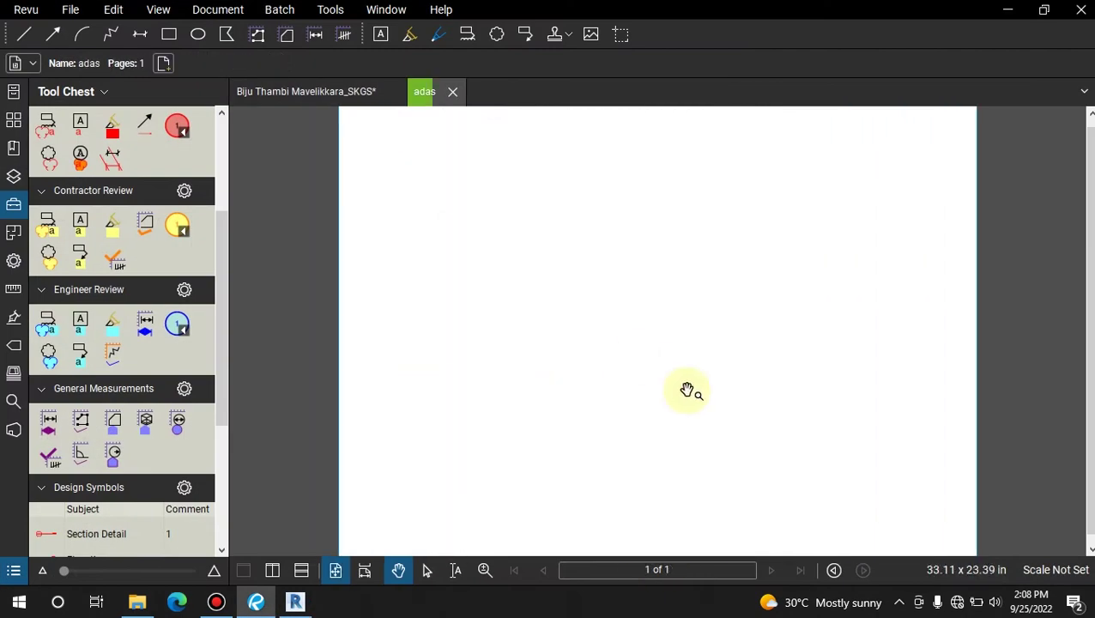
- Examine the Level 2 plan and the 3D views in the adas PDF, close the file and return to Revit
scroll(611, 330, up, 5)
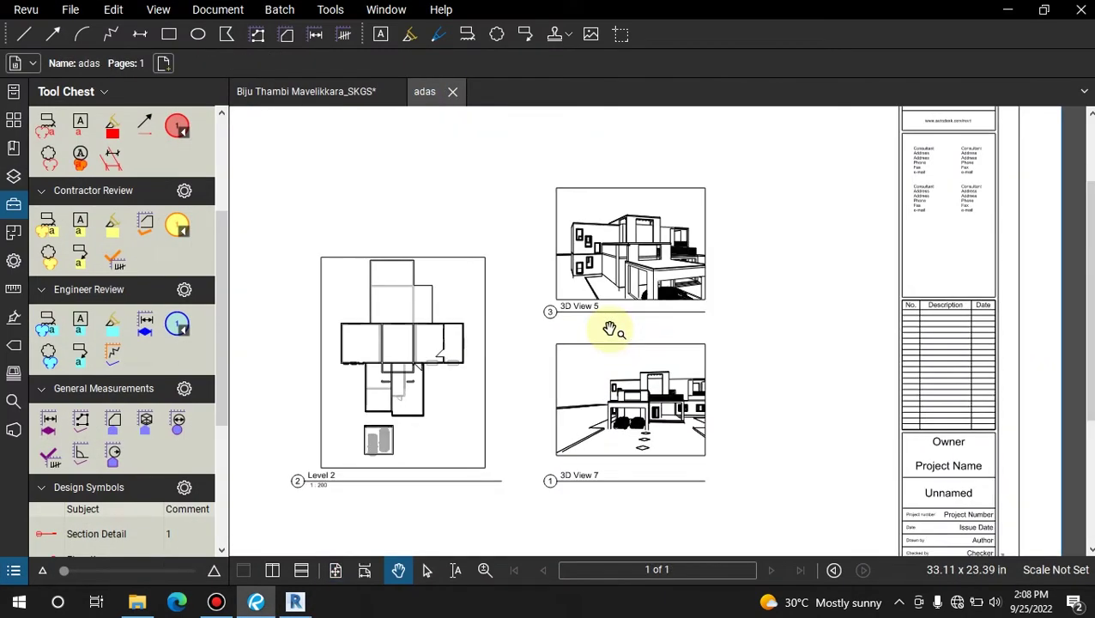
drag(282, 427, 496, 313)
scroll(446, 299, up, 3)
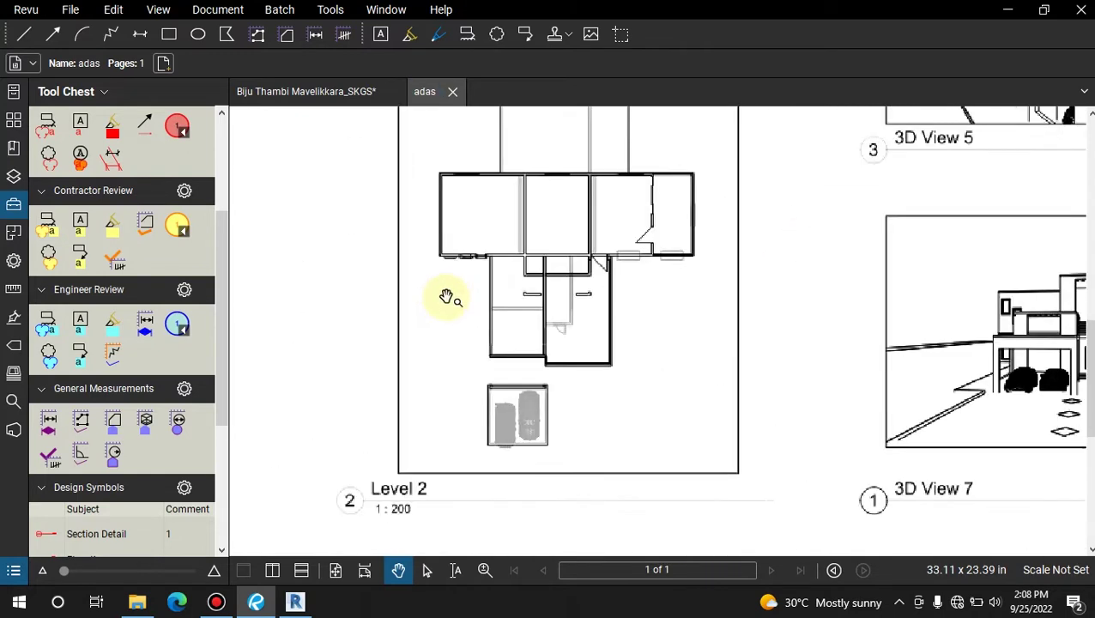
scroll(676, 327, down, 3)
drag(880, 352, 631, 285)
scroll(717, 274, up, 3)
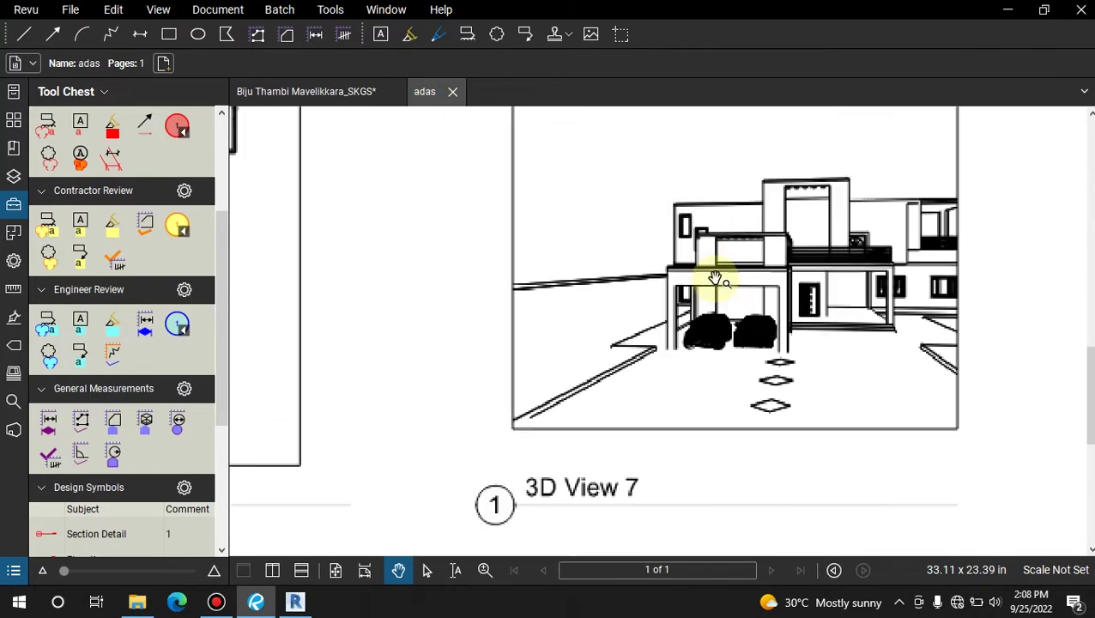
scroll(758, 276, down, 2)
scroll(733, 262, down, 4)
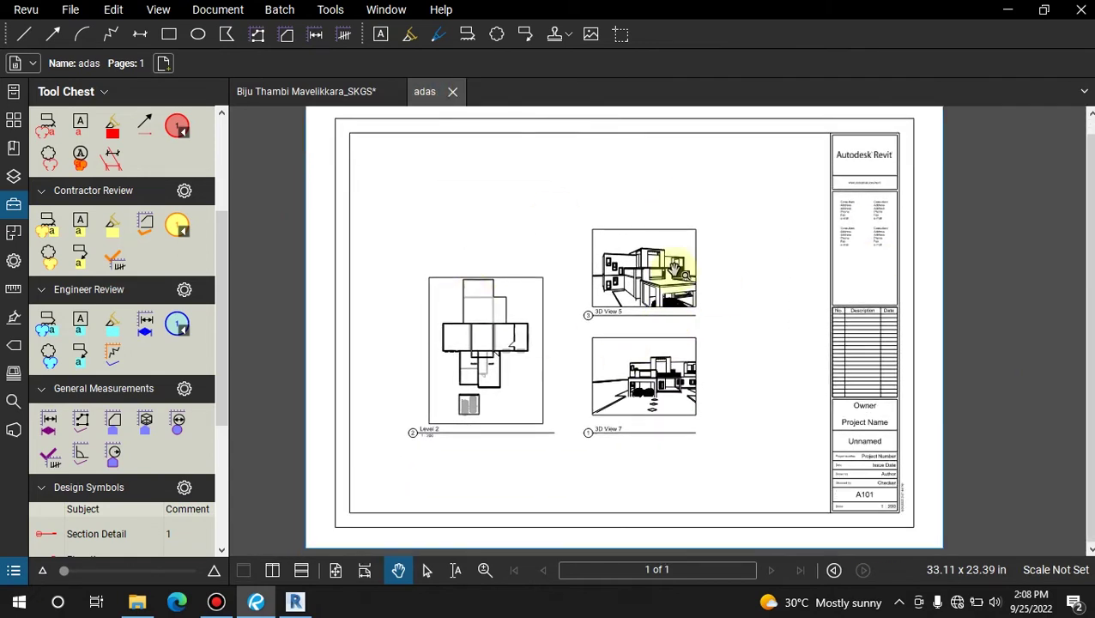
click(452, 93)
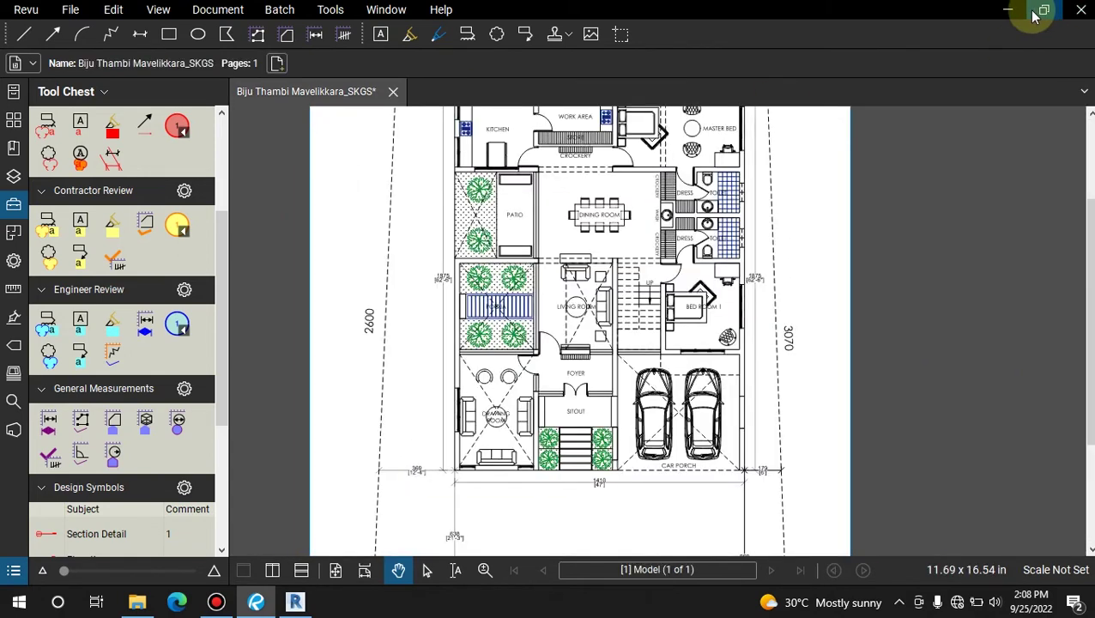
click(1006, 11)
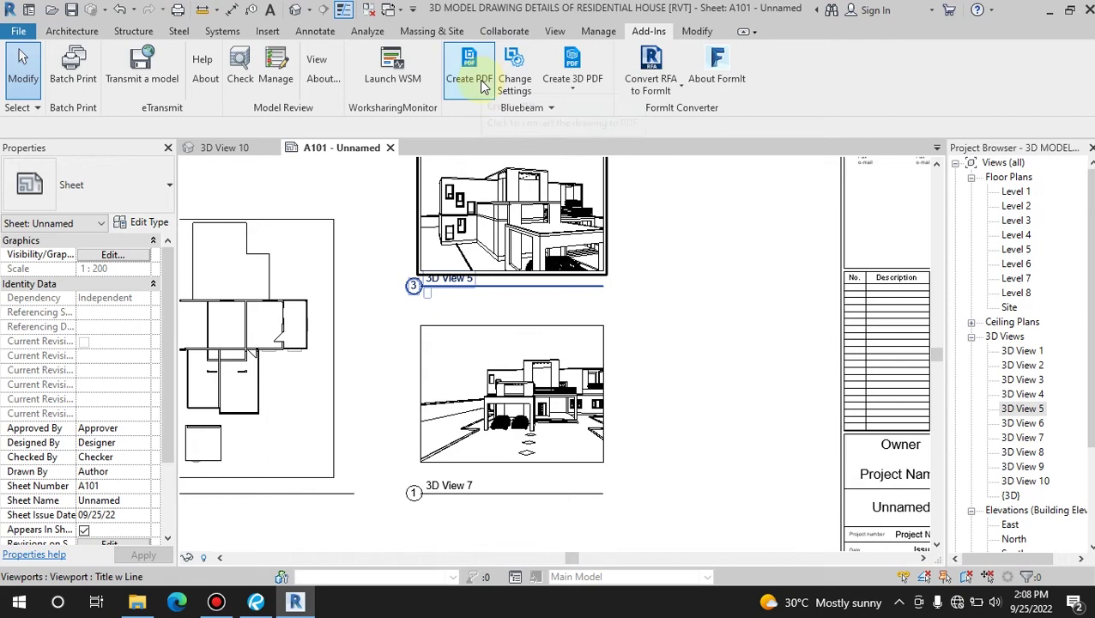
- Open the Bluebeam conversion settings and review the page setup, PDF security and bookmark options
click(515, 84)
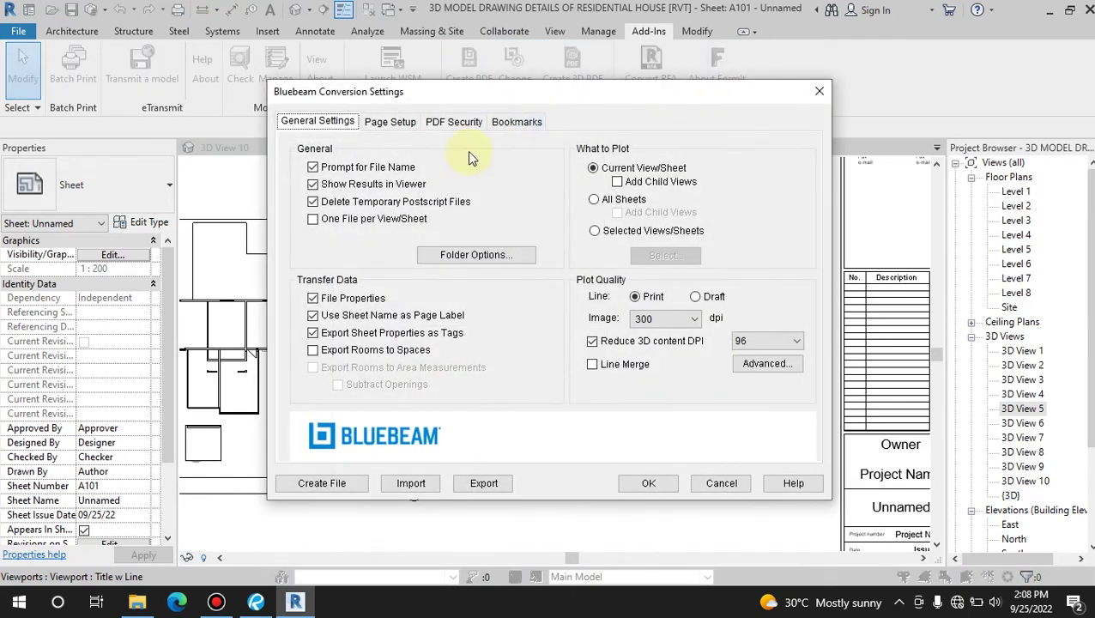
click(378, 125)
click(446, 122)
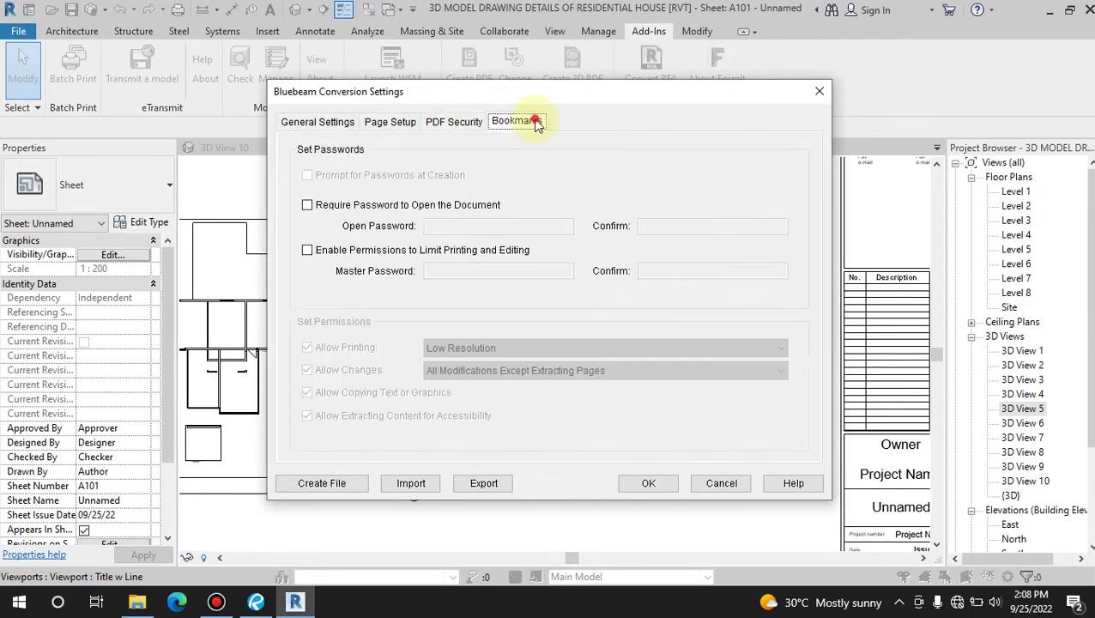
click(517, 122)
click(307, 124)
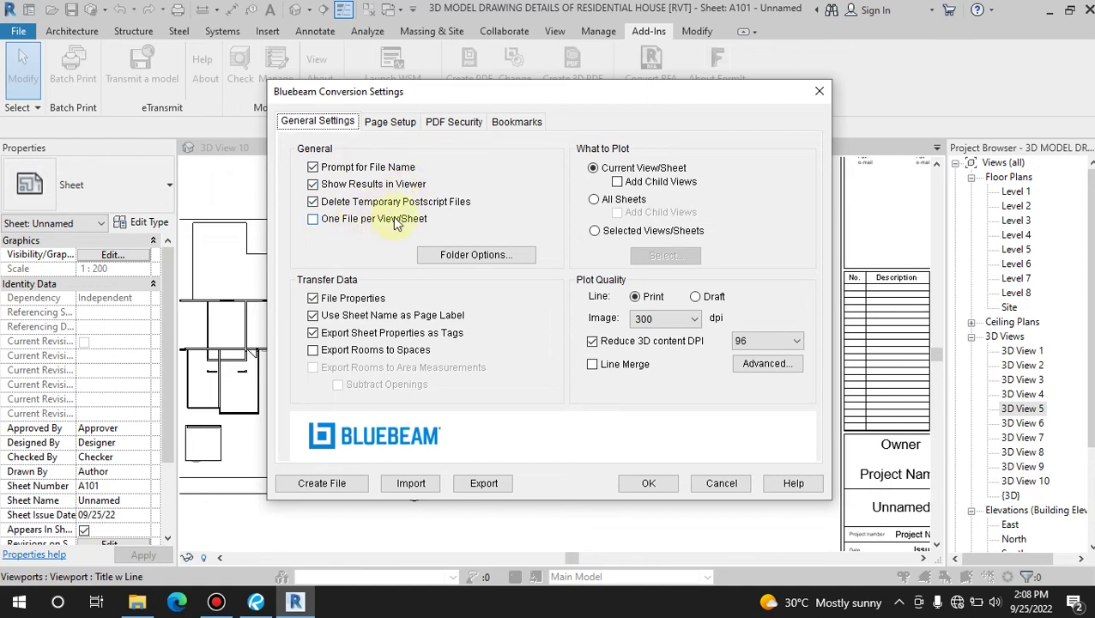
- Set the conversion to plot selected views/sheets, including only Sheet: A101 - Unnamed, and keep the line quality on Print
click(595, 230)
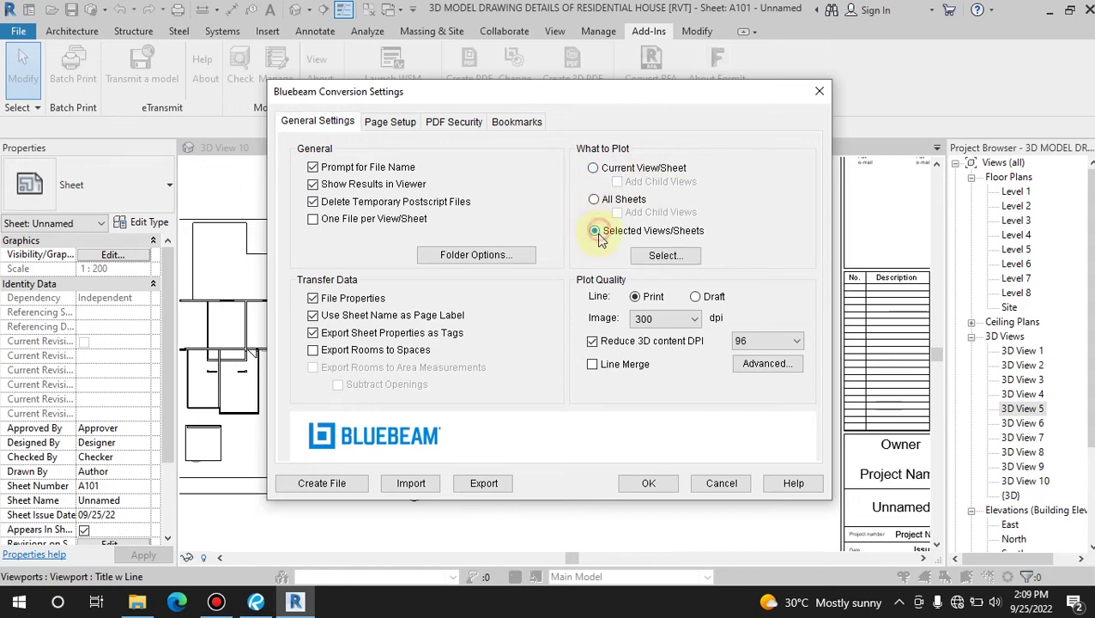
click(665, 258)
drag(650, 155, 644, 292)
click(503, 510)
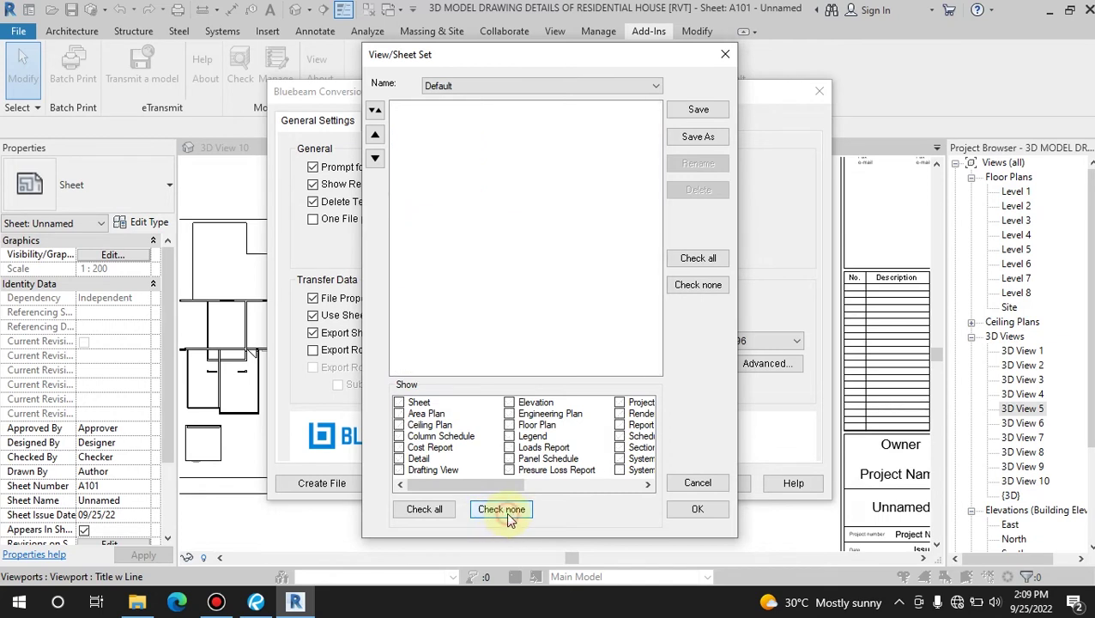
drag(439, 490, 410, 486)
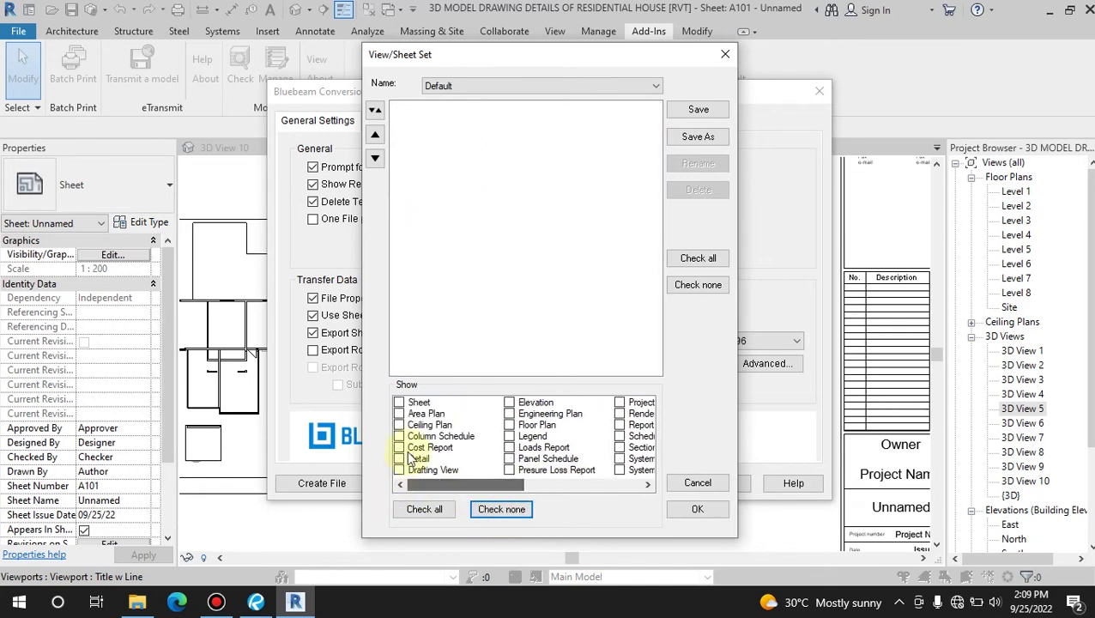
click(399, 403)
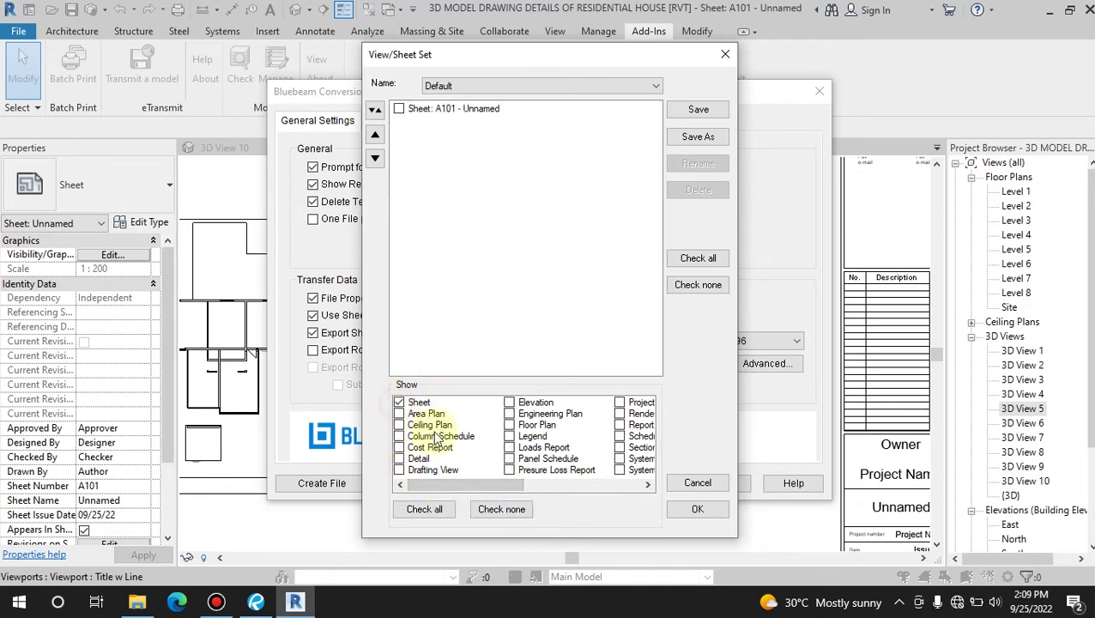
click(399, 109)
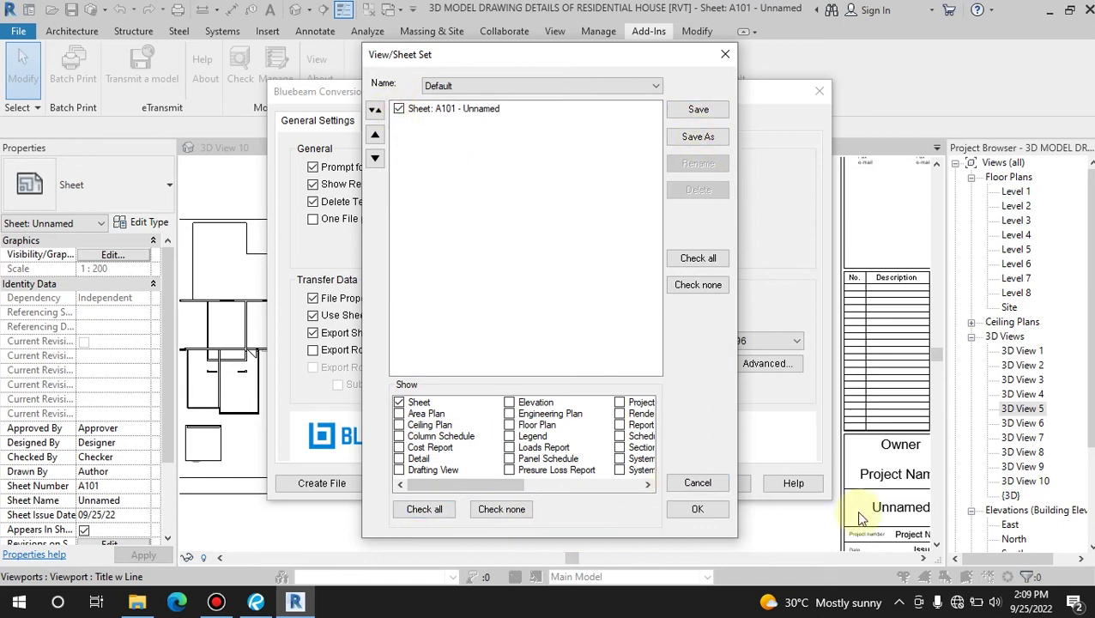
click(696, 509)
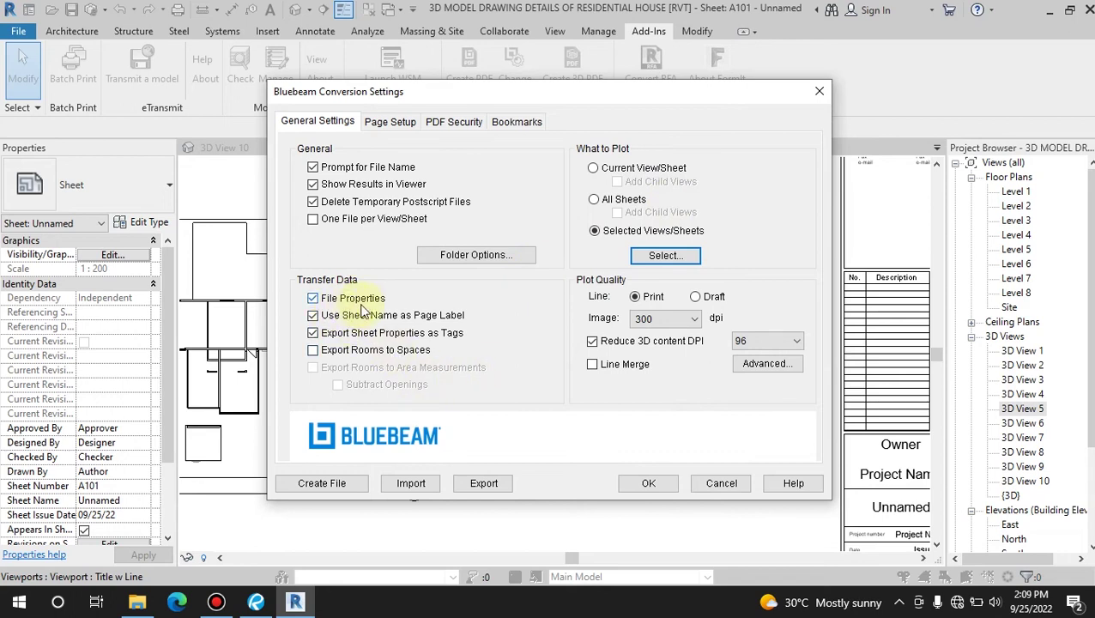
click(641, 298)
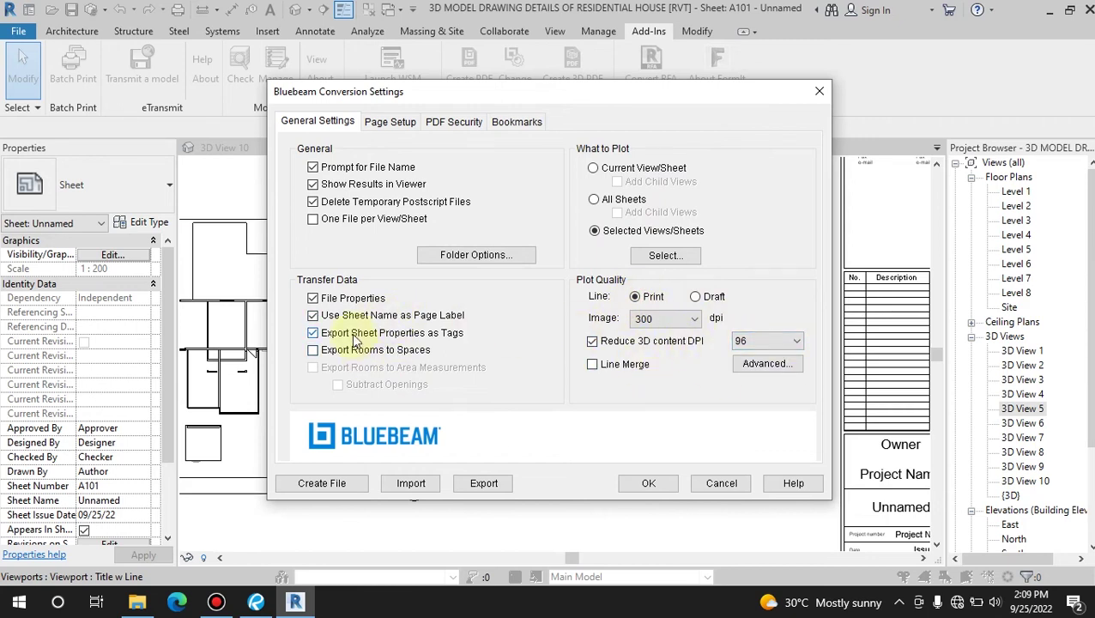
- Use the Custom page setup for the PDF conversion with ISO A1 (594.00 x 841.00 MM) paper
click(390, 121)
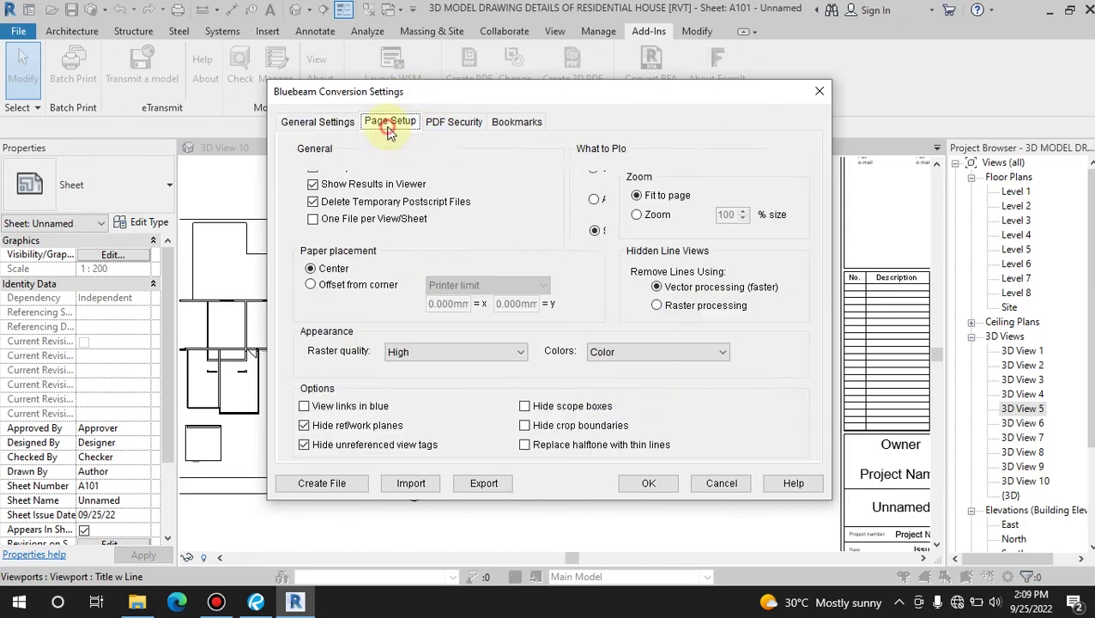
click(513, 150)
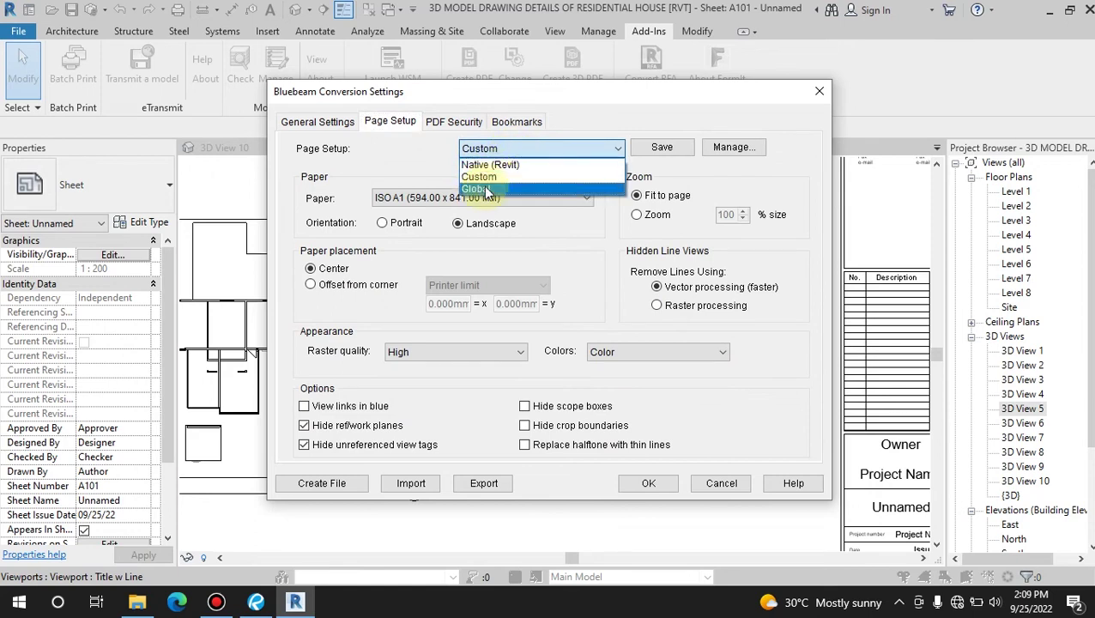
click(481, 188)
click(515, 155)
click(486, 176)
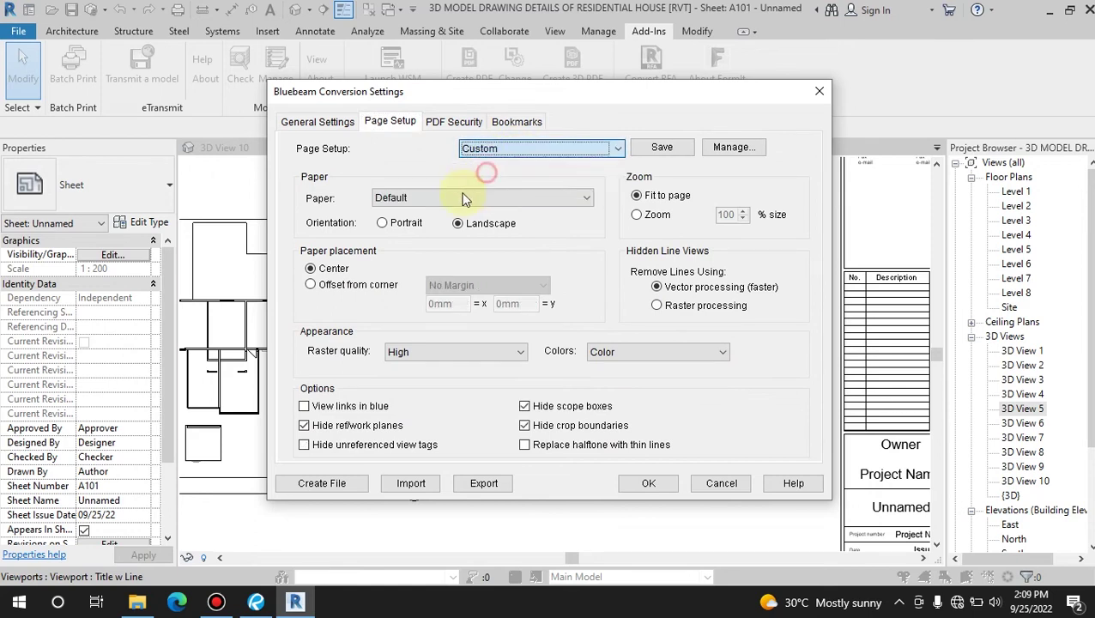
click(533, 197)
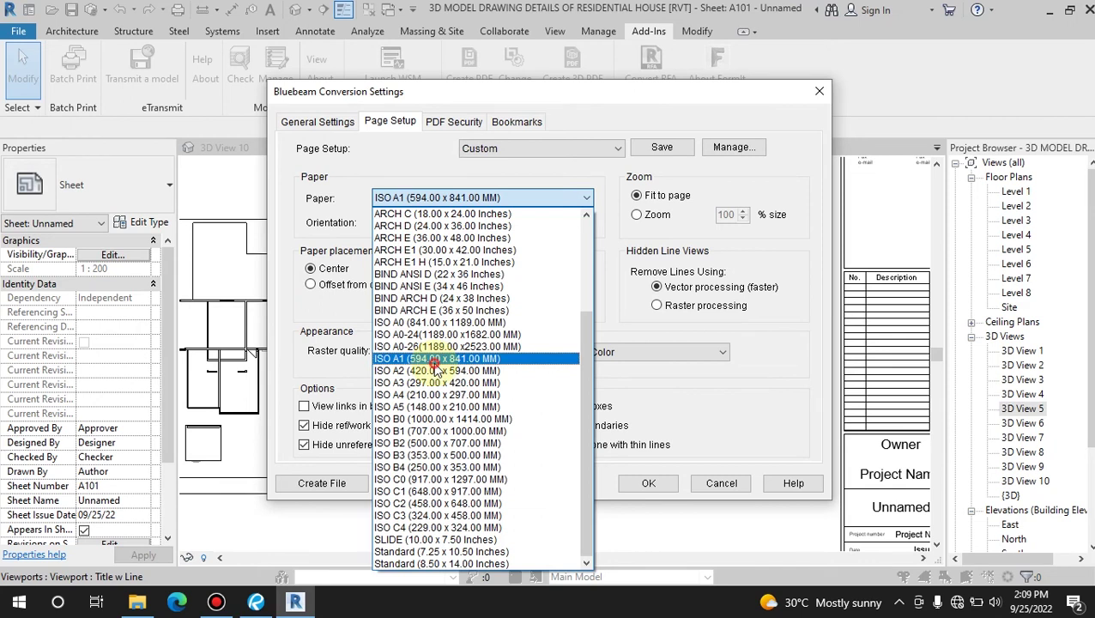
click(429, 358)
- Try the percentage zoom and the offset-from-corner placement, and return to Fit to page and Center
click(635, 214)
click(641, 197)
click(642, 212)
click(652, 200)
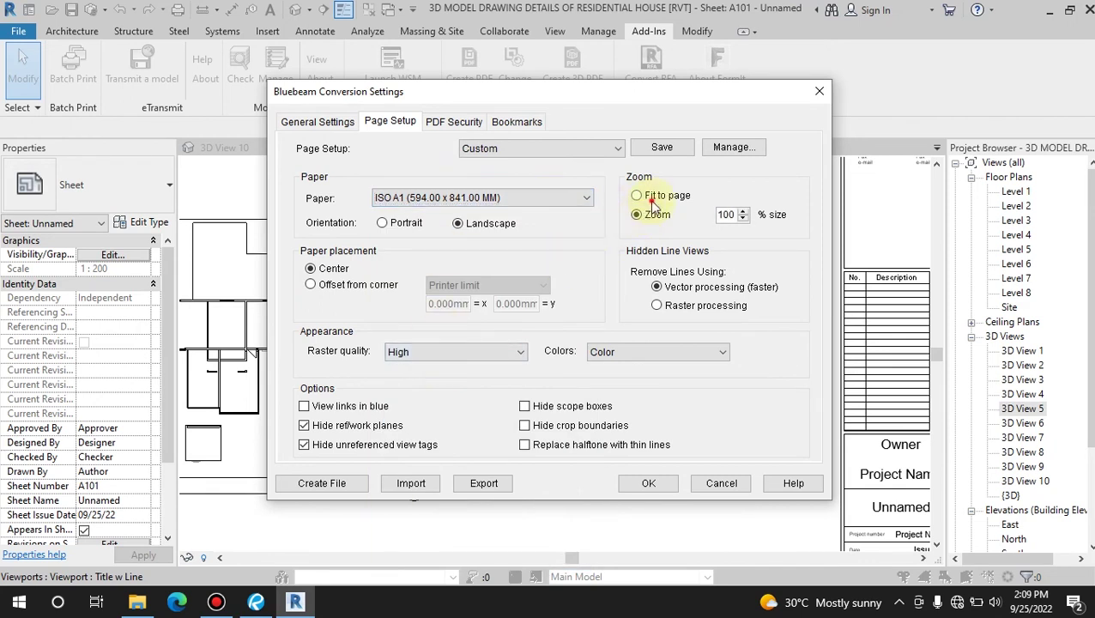
click(328, 285)
click(335, 269)
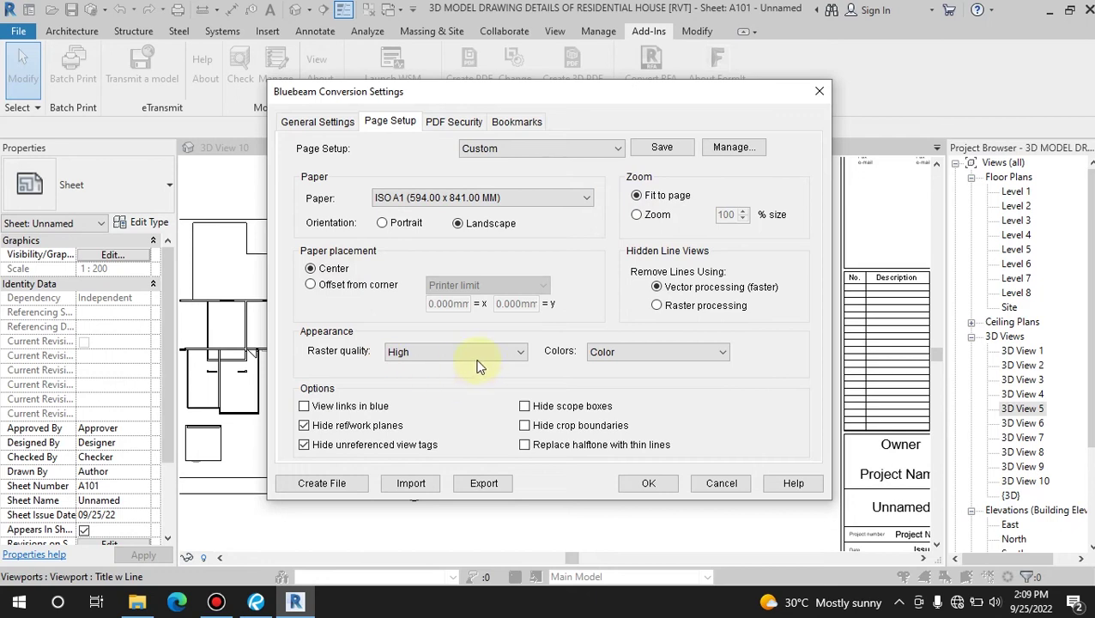
- Keep the PDF's raster quality on High and its colors on Color
click(456, 351)
click(568, 320)
click(615, 353)
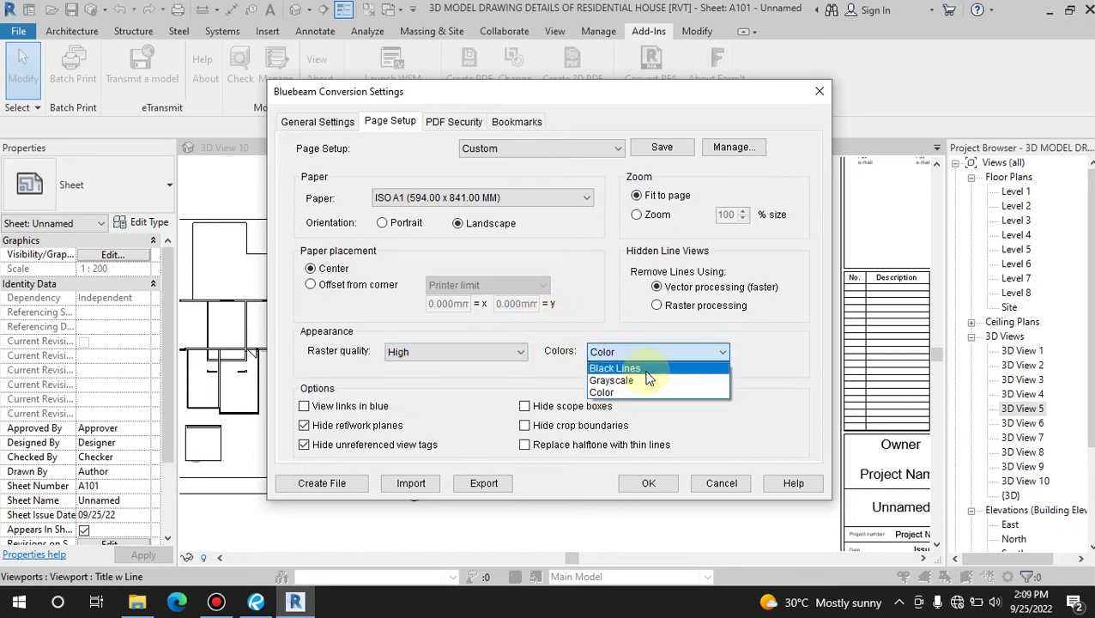
click(630, 410)
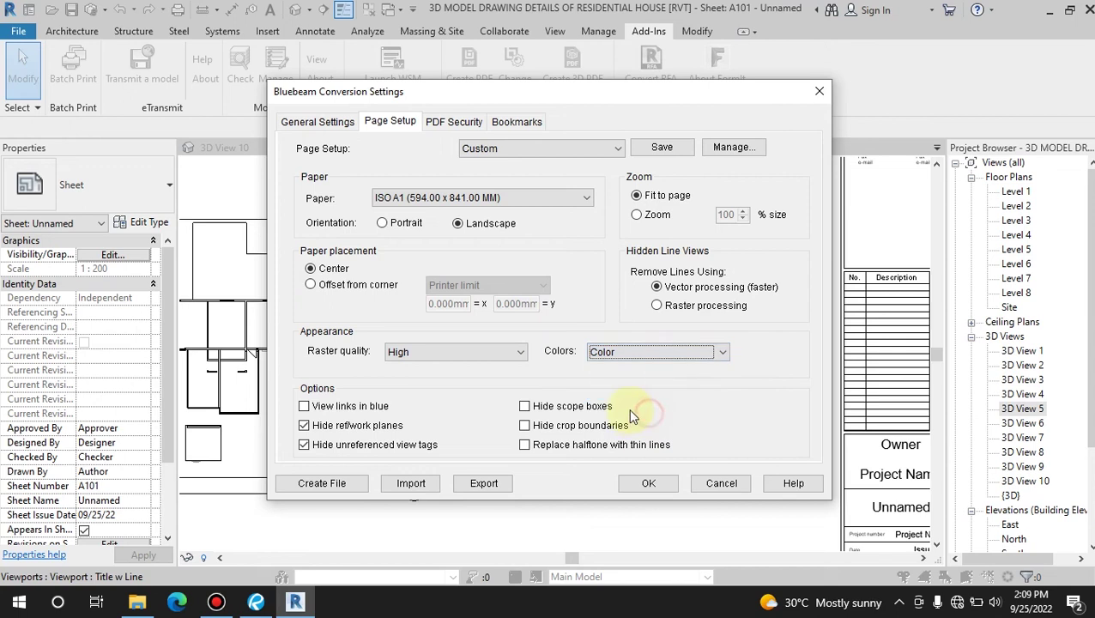
- Try the options that hide scope boxes and crop boundaries, and turn both off again
click(529, 409)
click(527, 425)
click(529, 408)
click(527, 426)
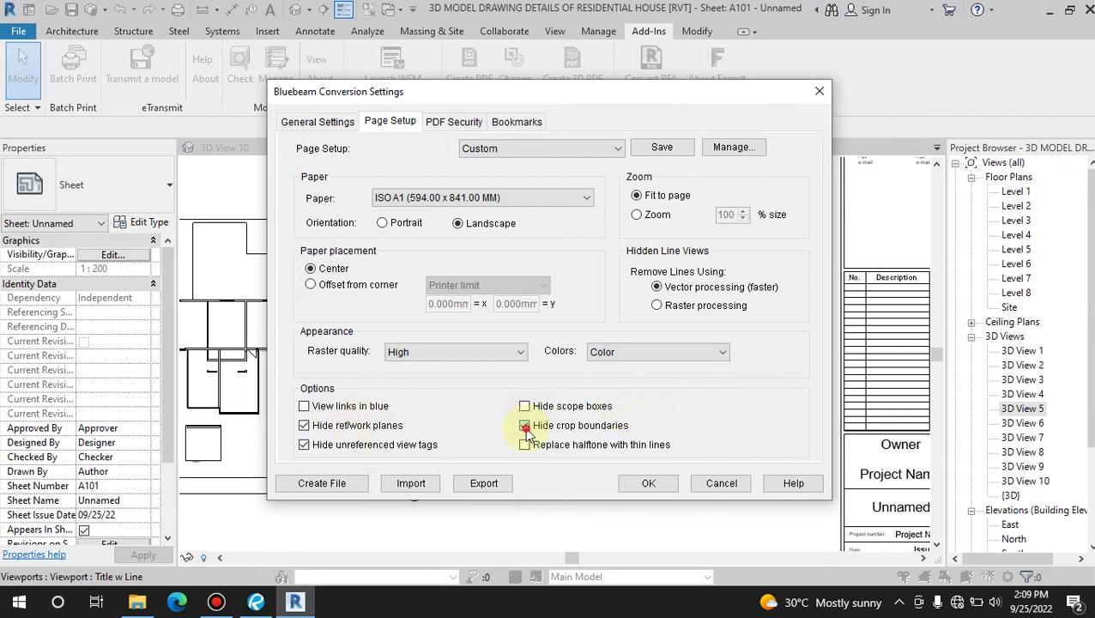
- Try requiring an open password and limiting printing and editing in the PDF security settings, and turn both off again
click(457, 125)
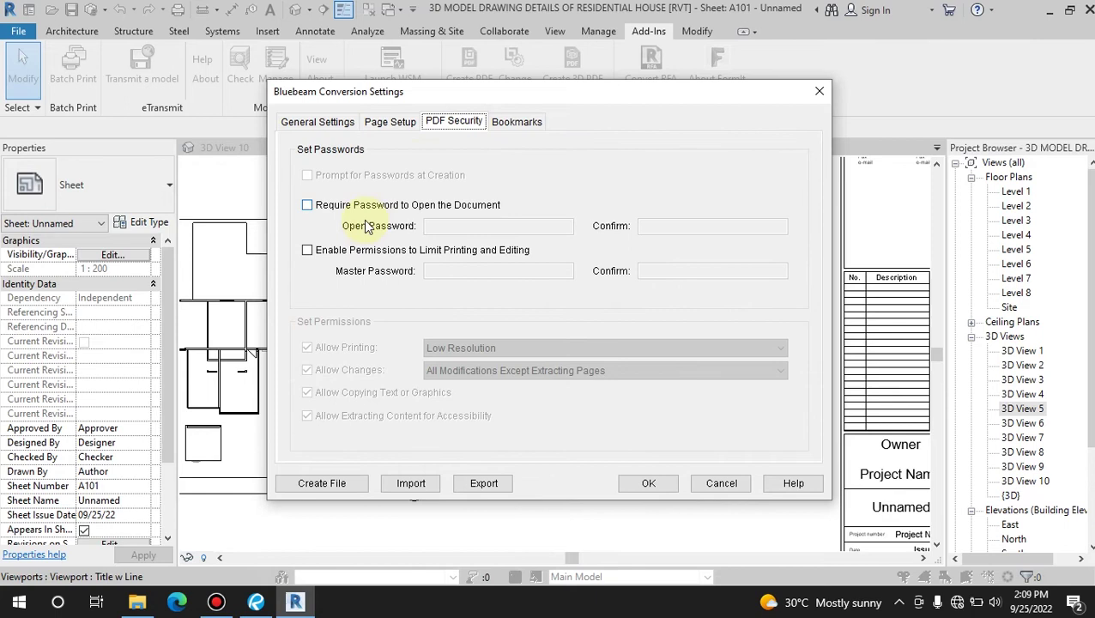
click(327, 206)
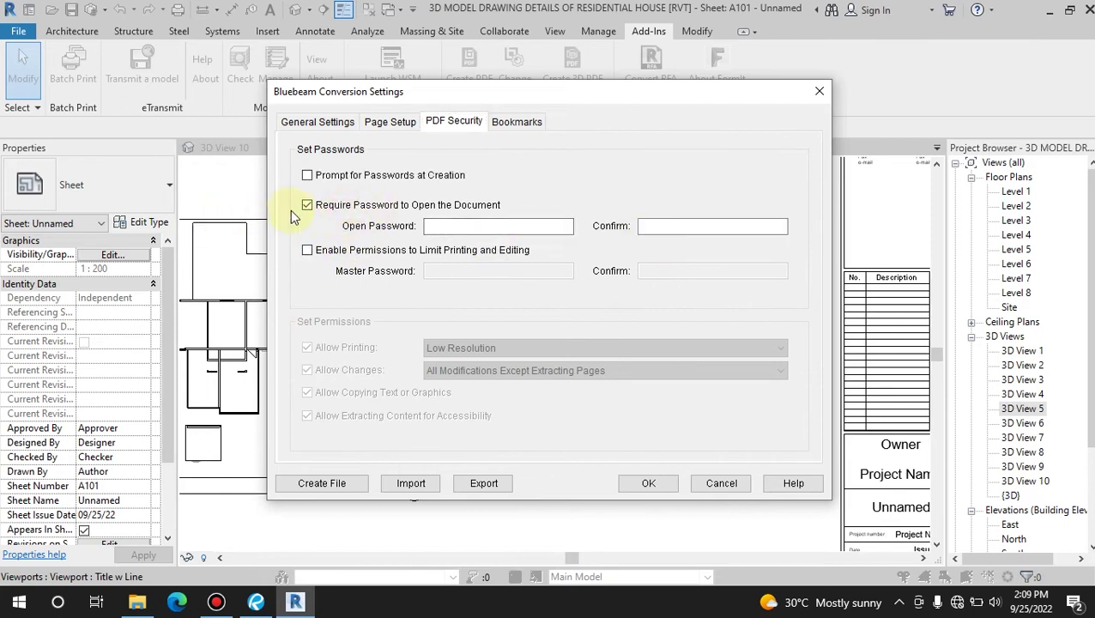
click(306, 205)
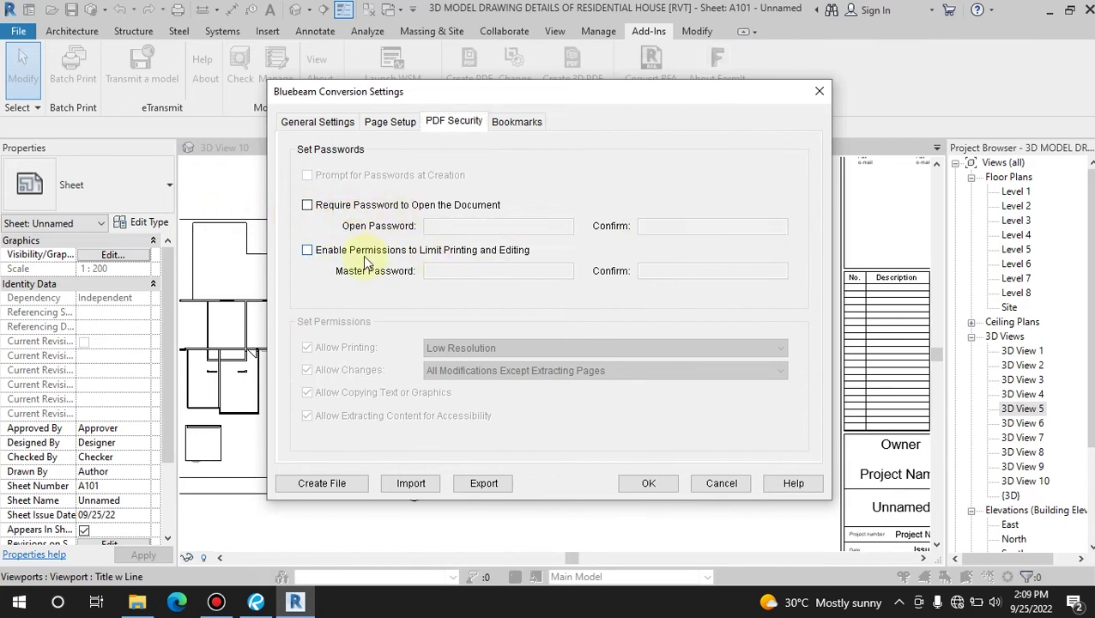
click(418, 256)
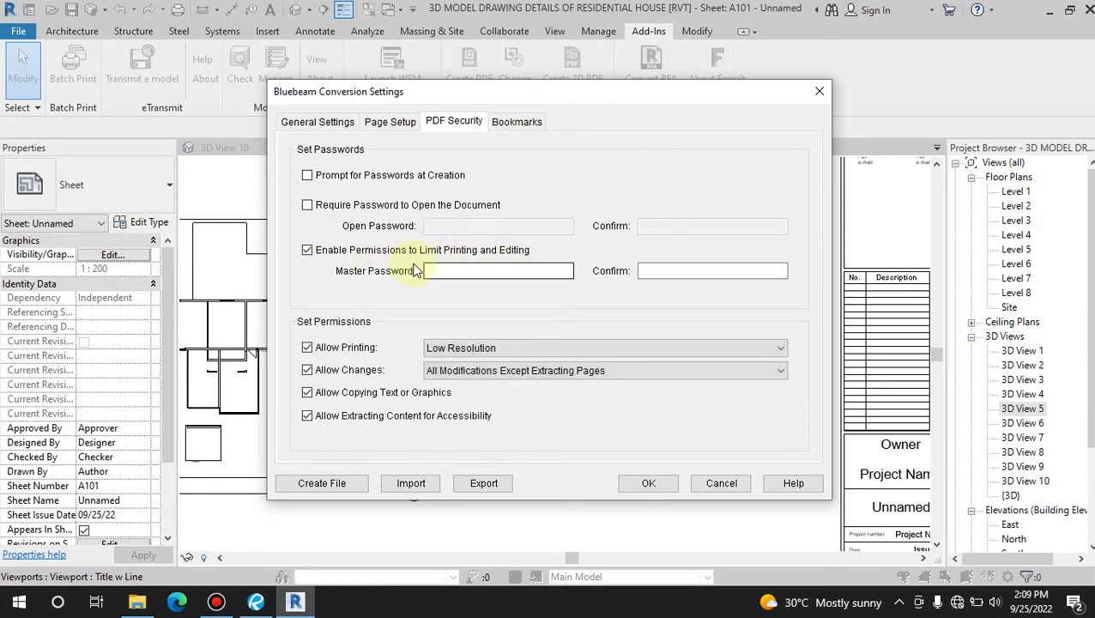
click(386, 254)
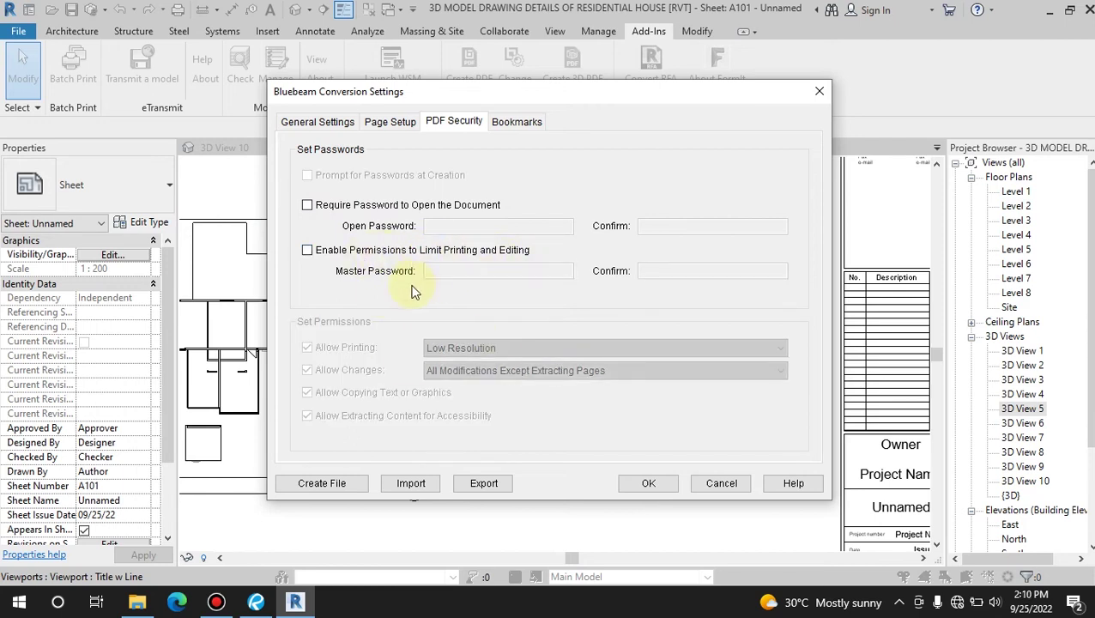
click(388, 253)
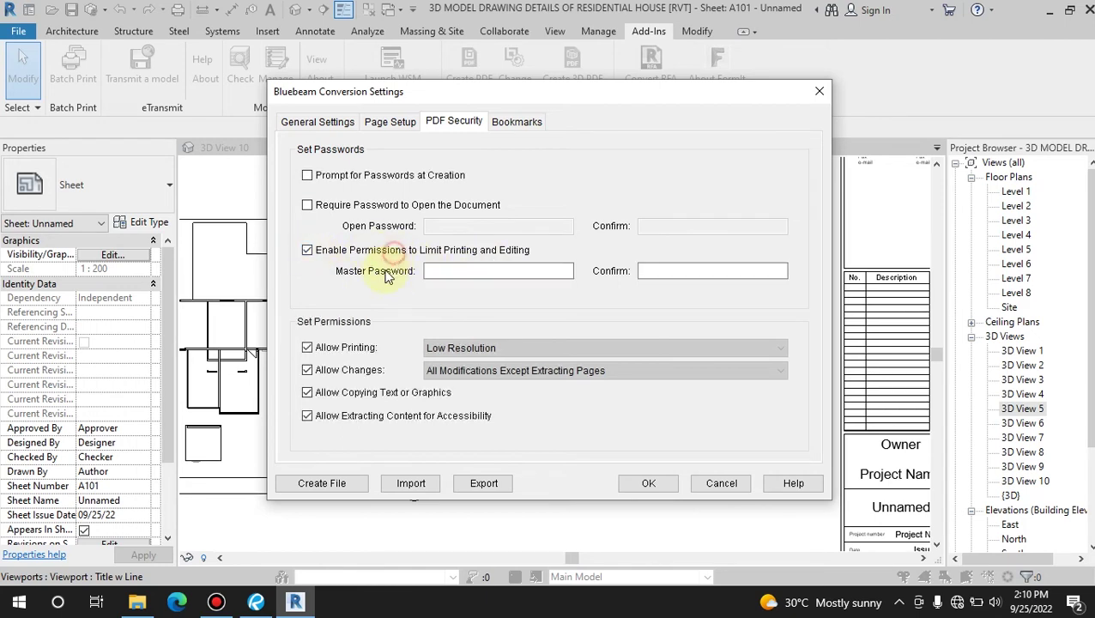
click(311, 250)
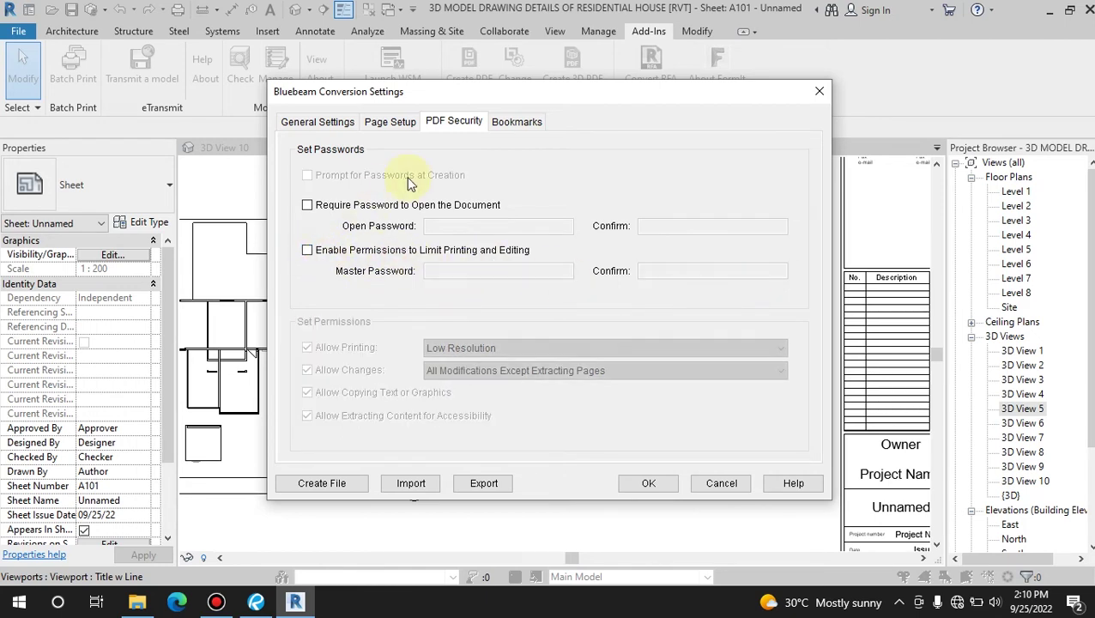
- Disable bookmarks for the converted PDF
click(517, 122)
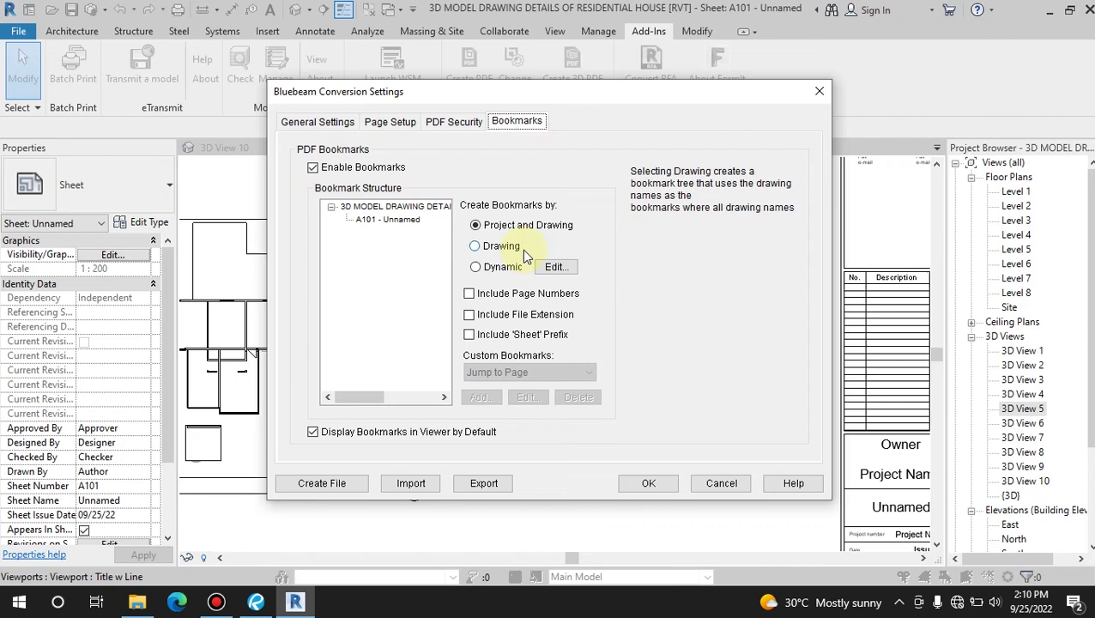
click(314, 170)
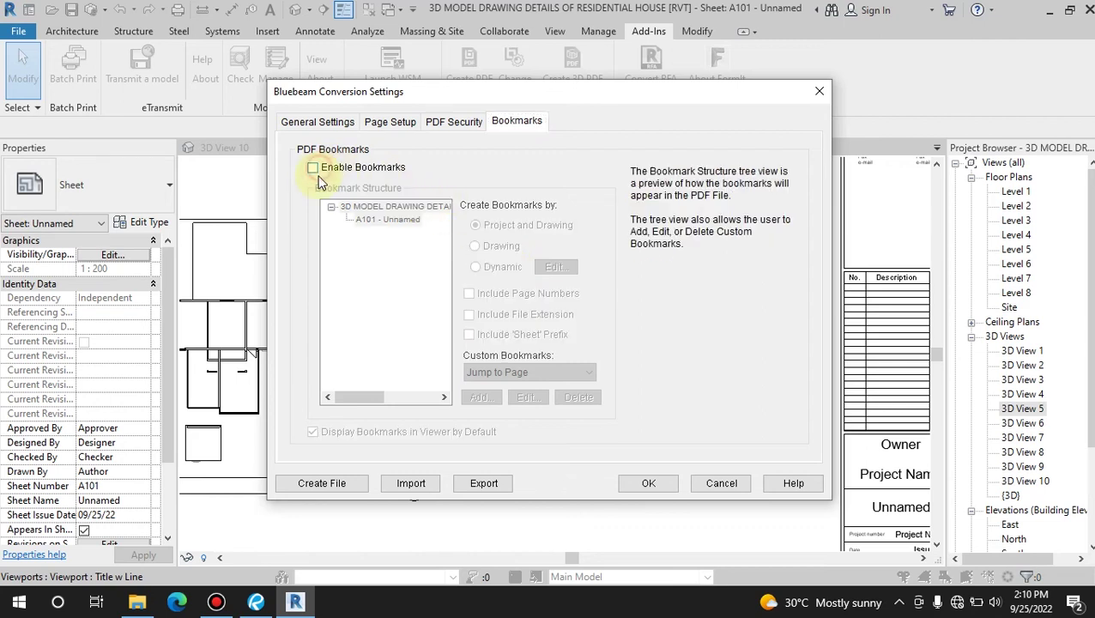
- Enable bookmarks for the converted PDF and look through the side panels of the PDF open in Revu
click(312, 168)
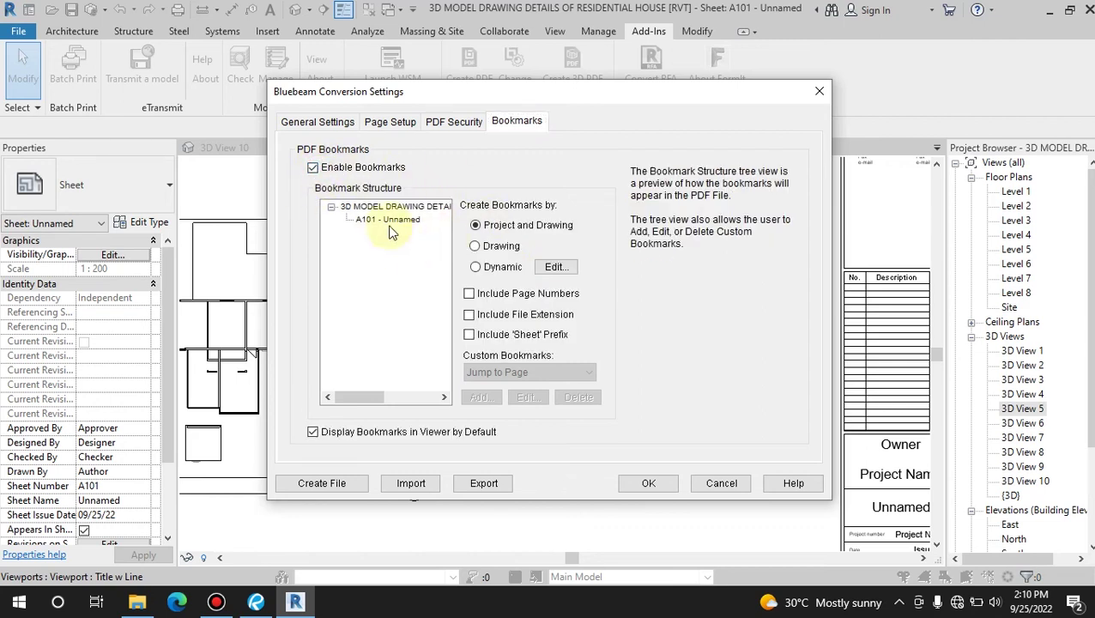
click(254, 601)
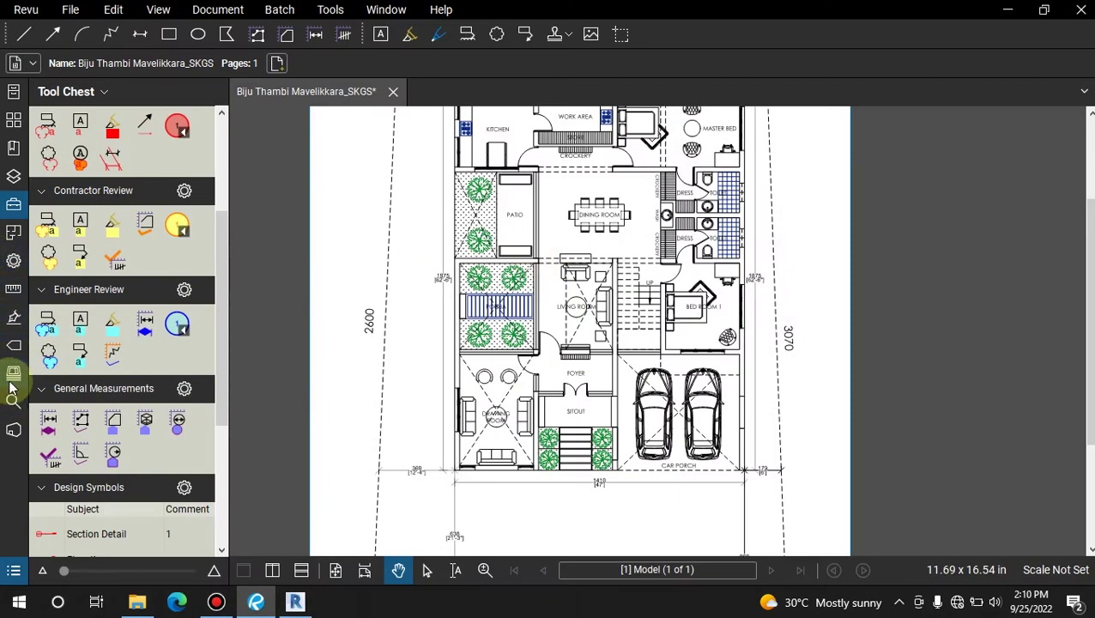
click(14, 373)
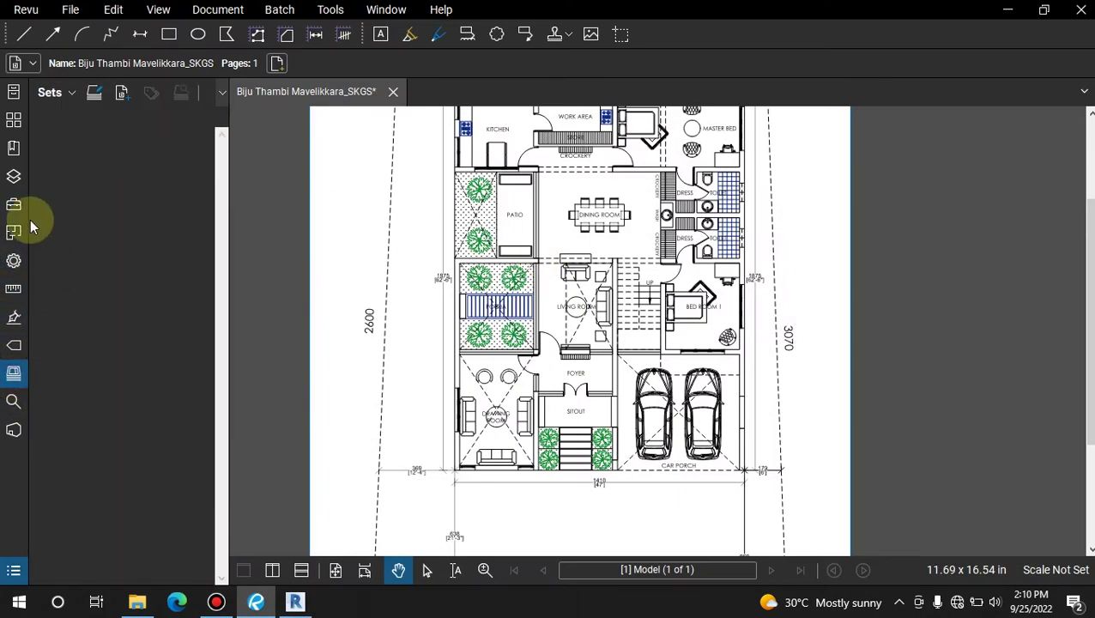
click(14, 342)
click(14, 120)
click(1008, 7)
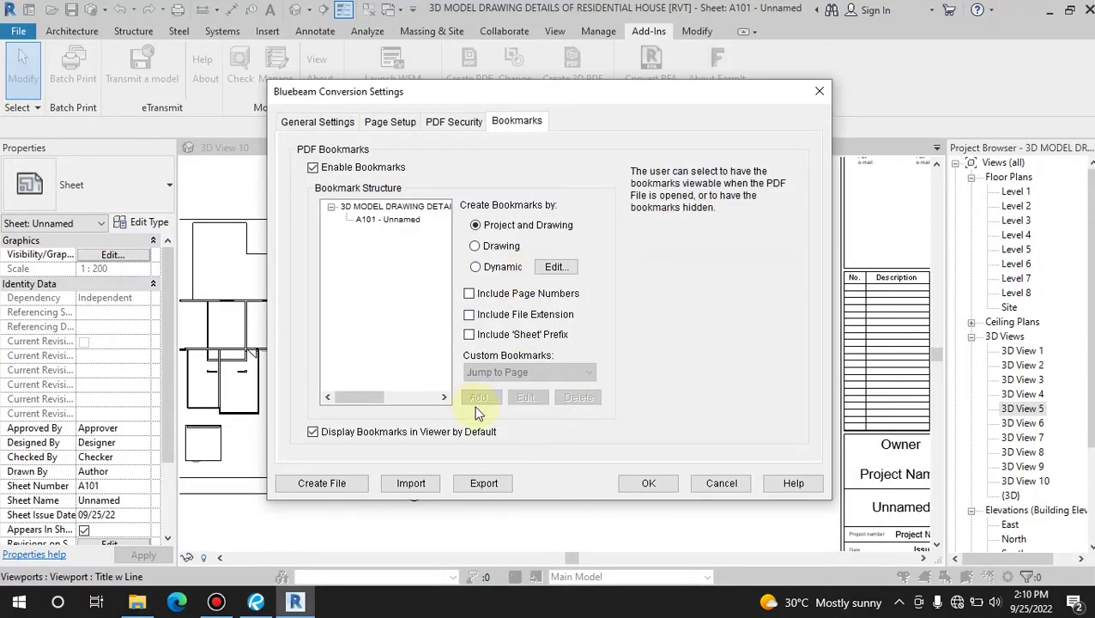
- Accept the Bluebeam conversion settings and create the PDF of sheet A101 on the Desktop under the proposed file name
click(623, 489)
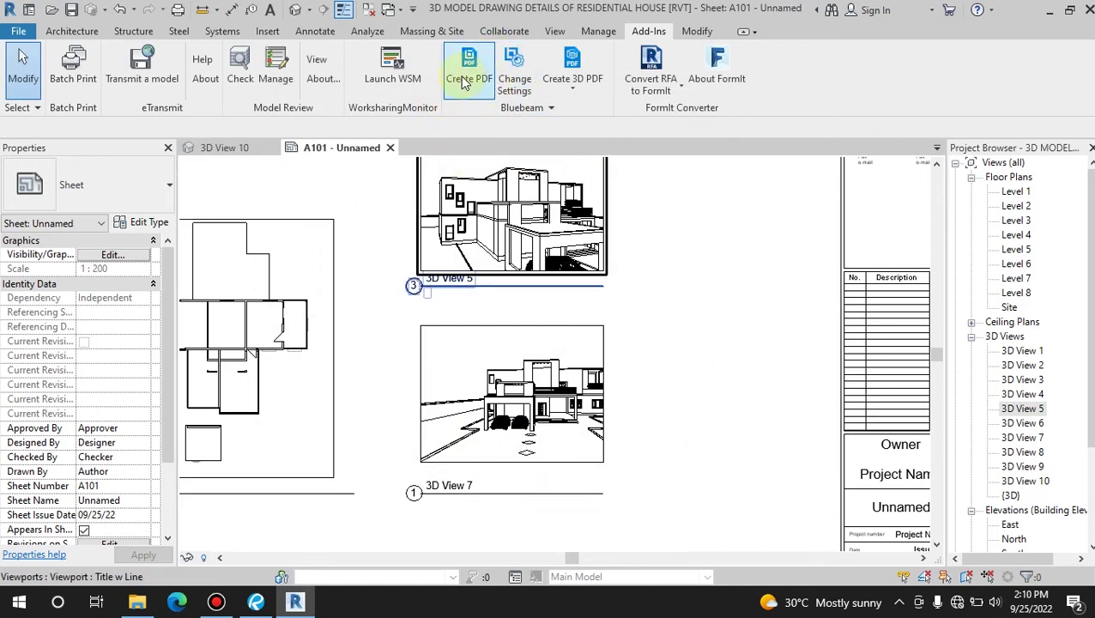
click(477, 75)
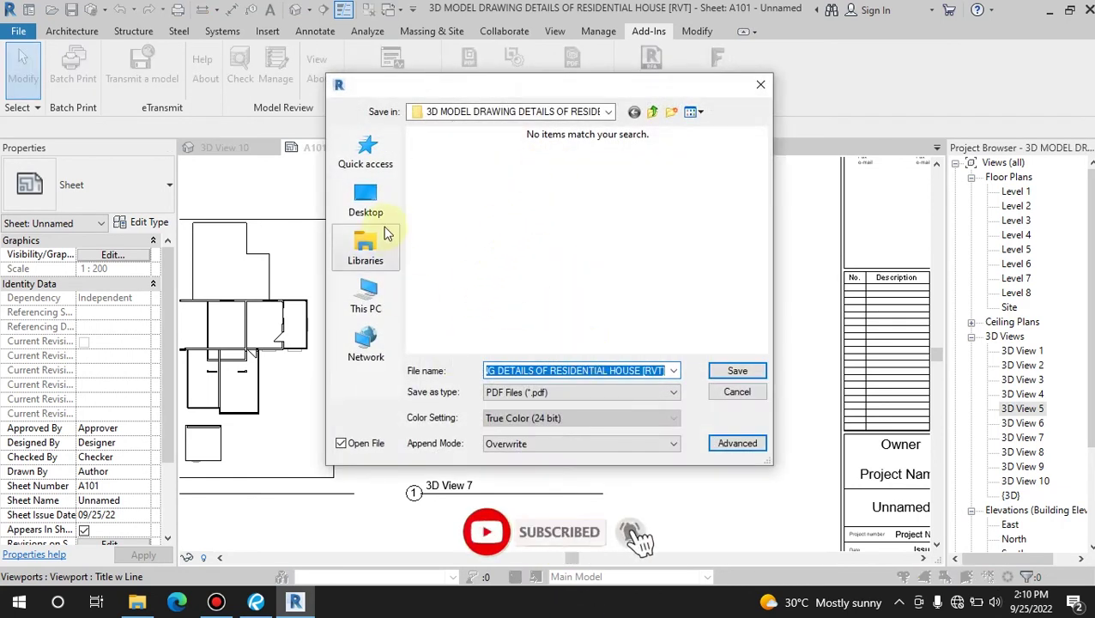
click(365, 211)
click(534, 401)
click(529, 405)
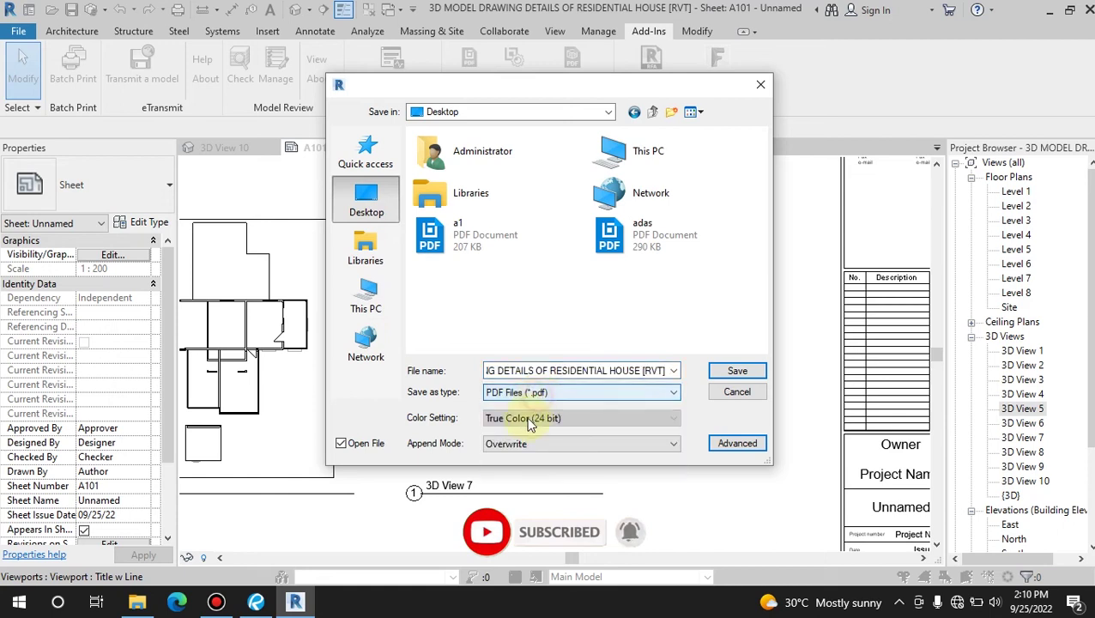
click(738, 373)
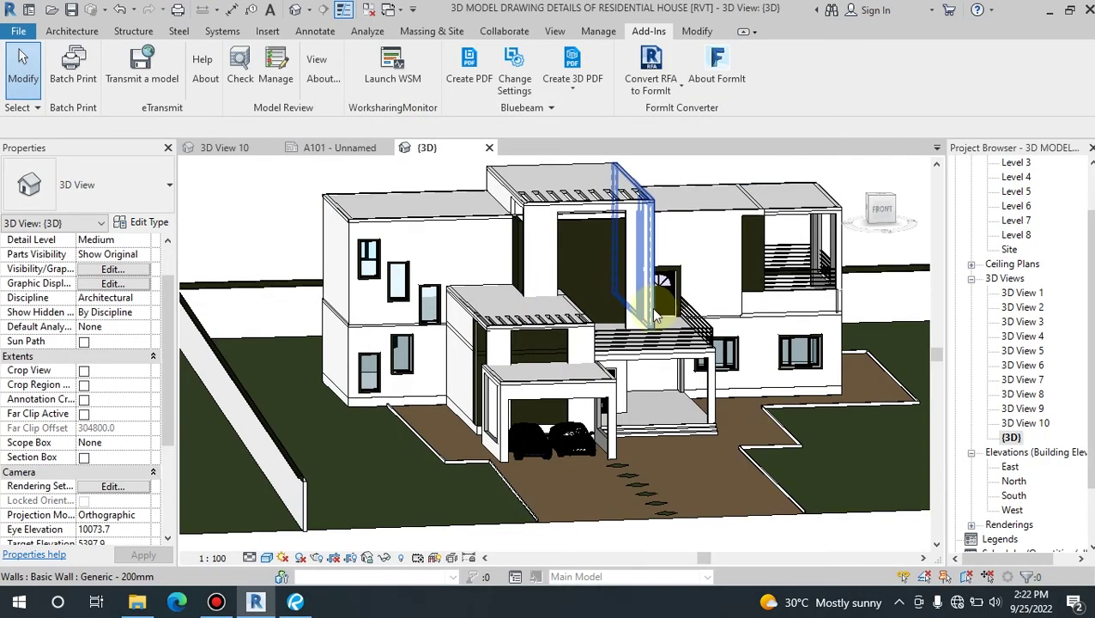
right_click(249, 191)
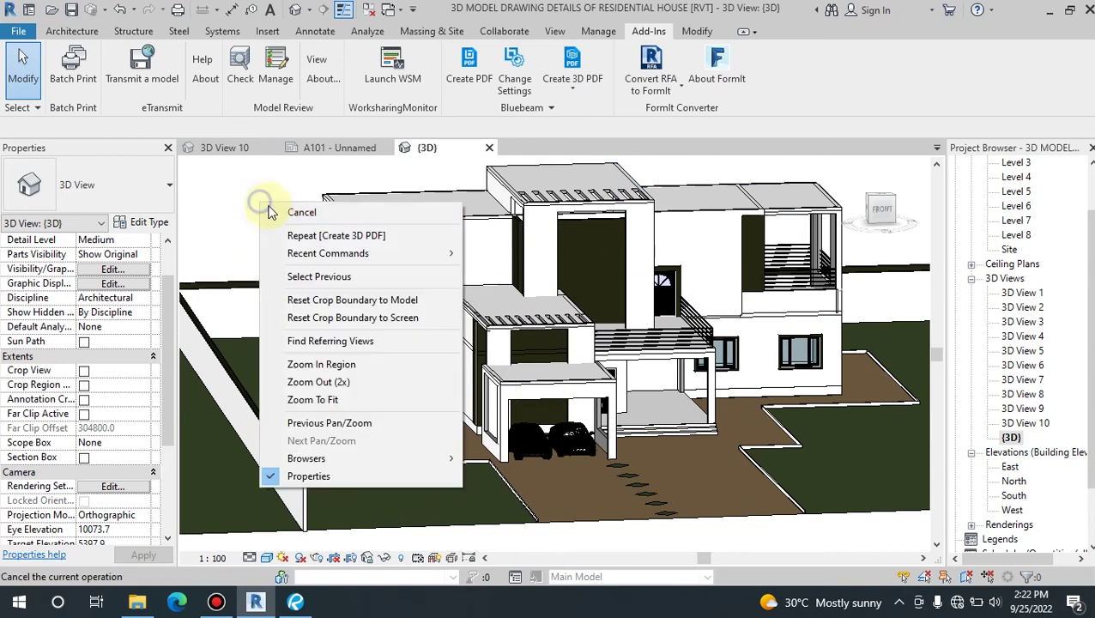
click(377, 273)
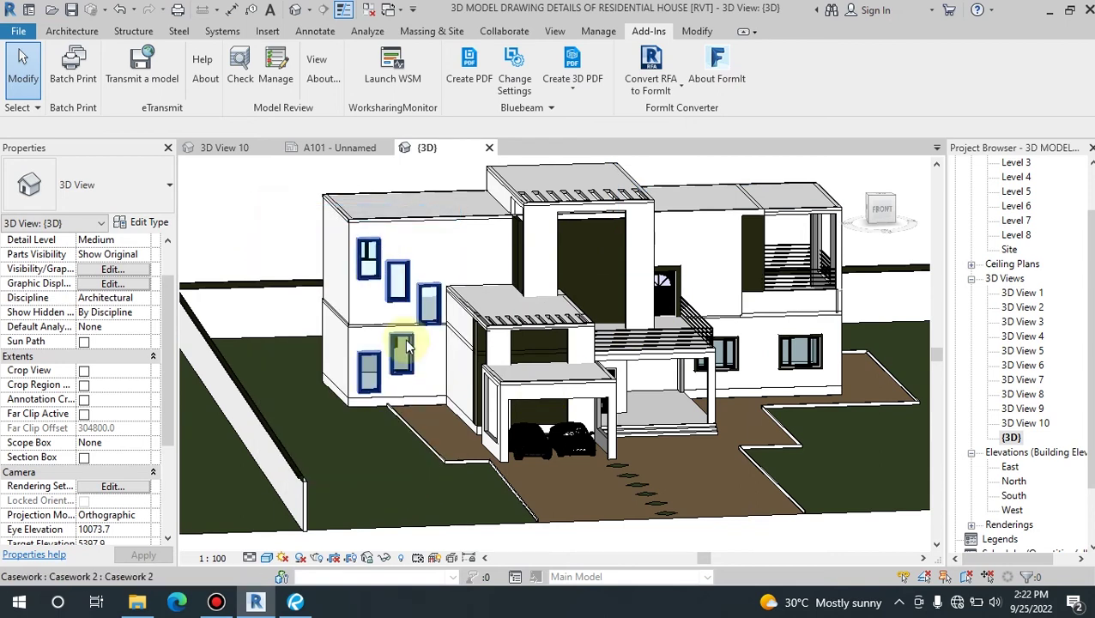
click(230, 213)
right_click(245, 192)
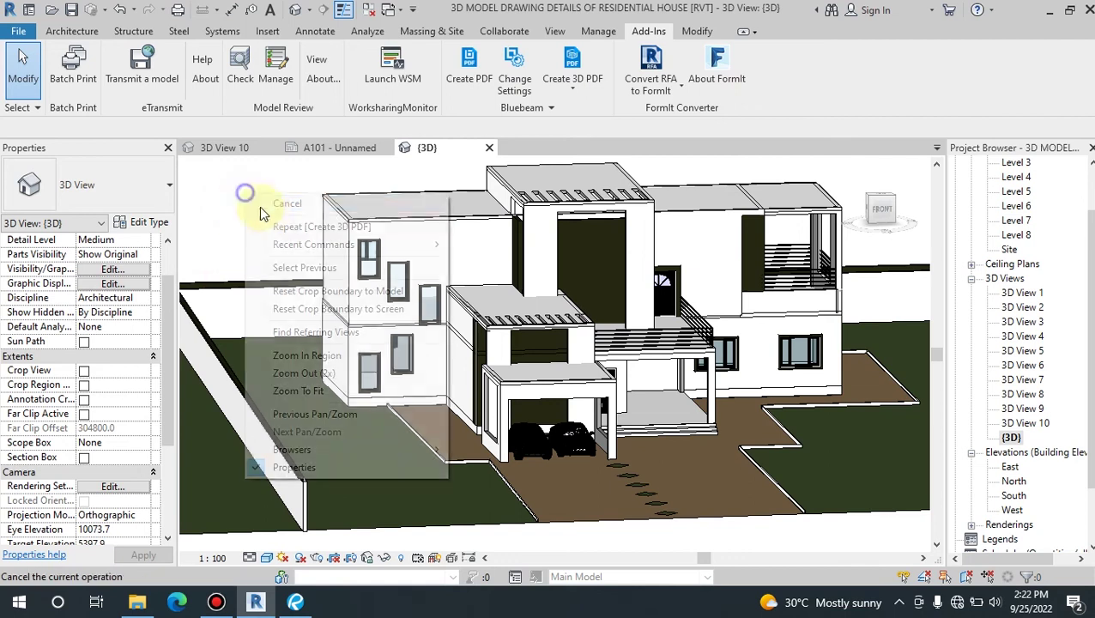
click(264, 202)
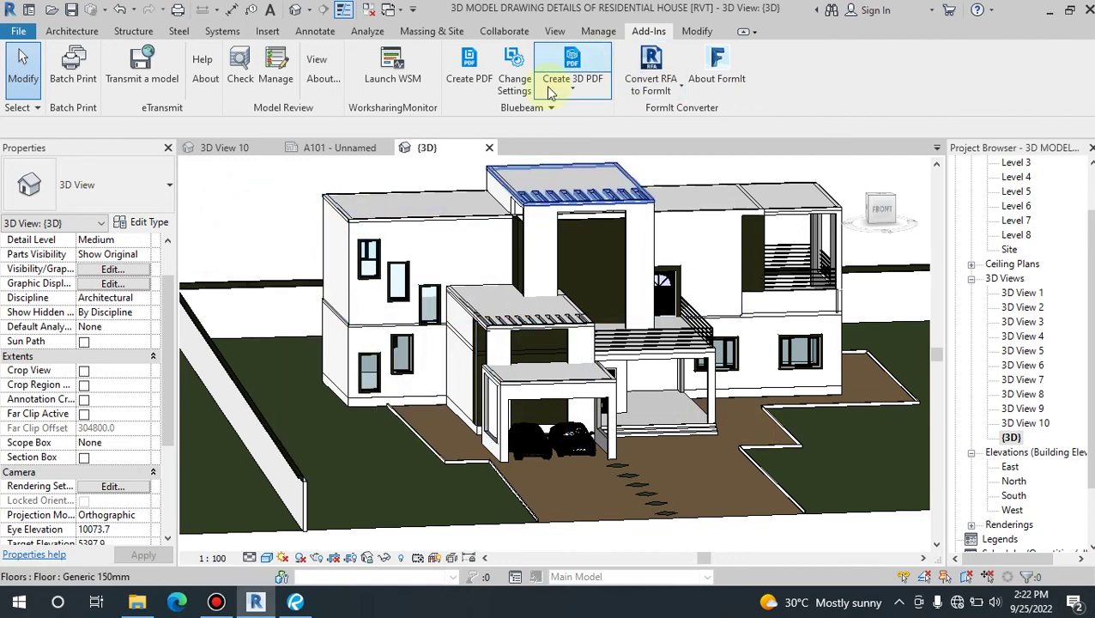
- Open the Bluebeam 3D PDF settings and examine the choices for added views and page size
click(591, 96)
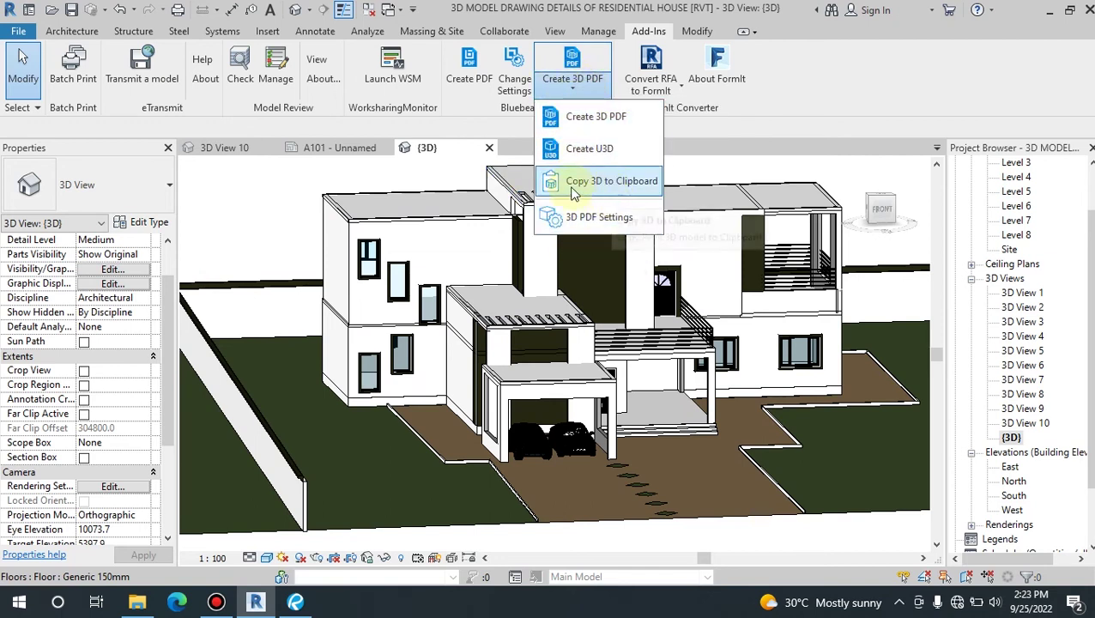
click(594, 219)
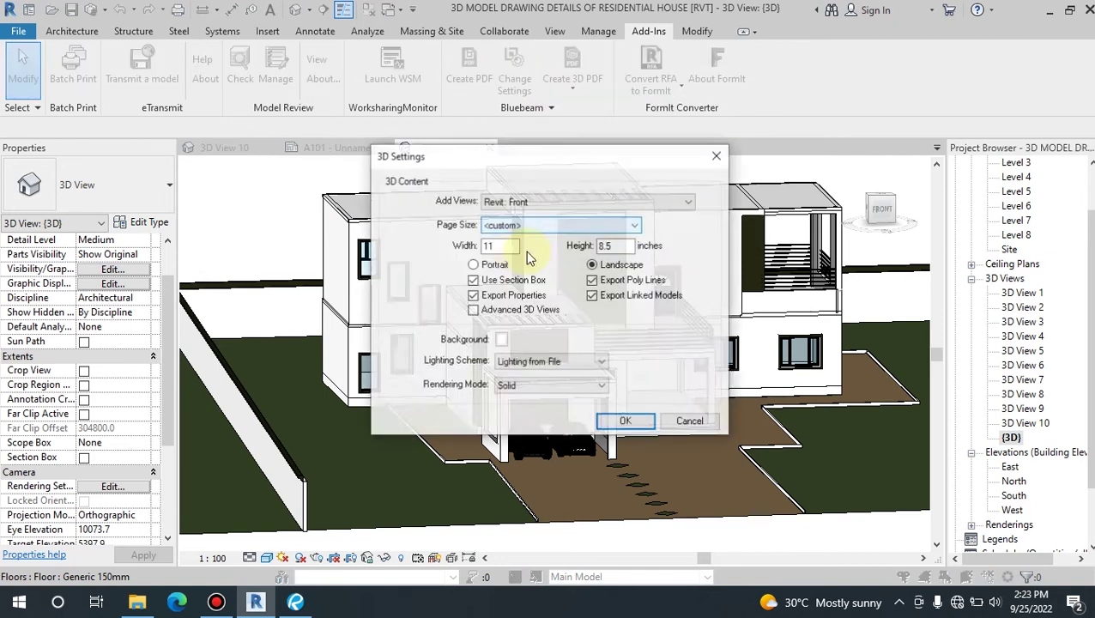
drag(552, 161, 538, 140)
click(512, 185)
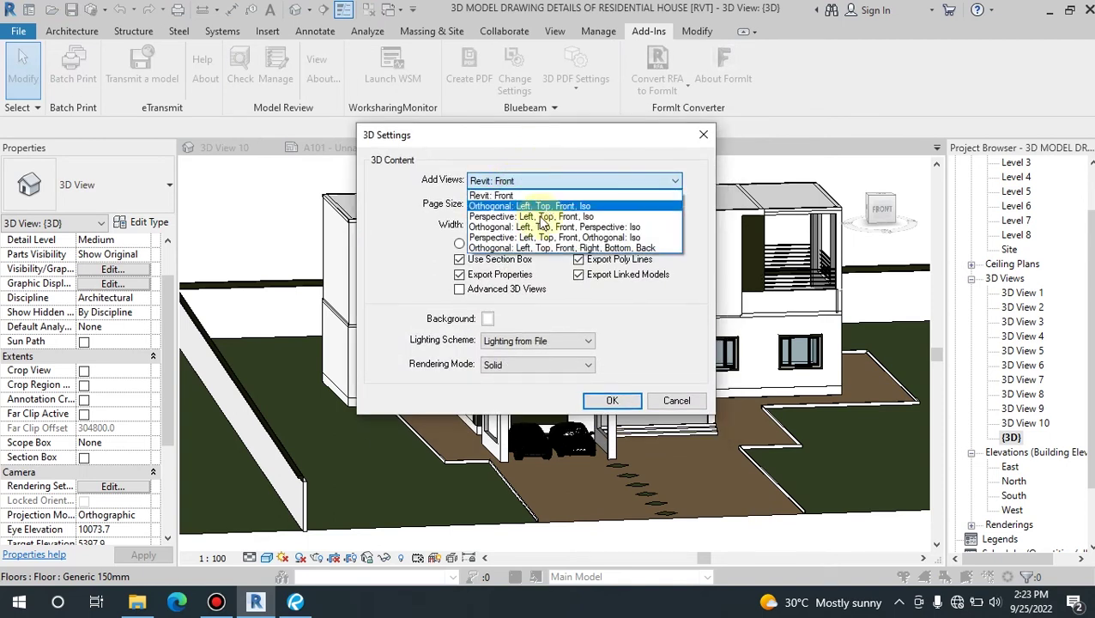
click(512, 196)
click(517, 206)
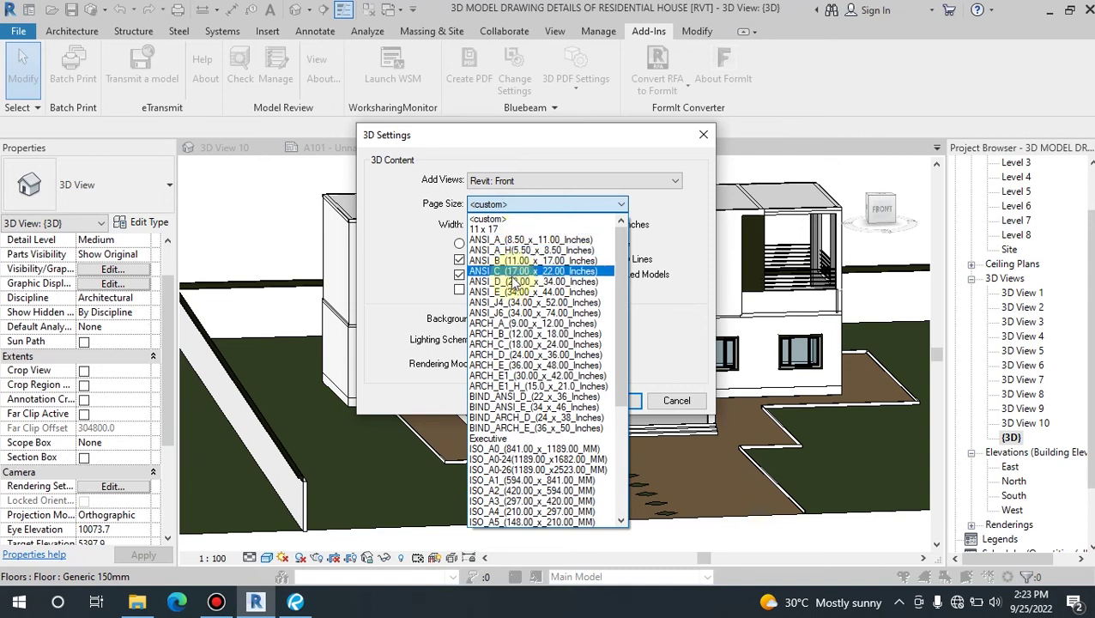
click(540, 205)
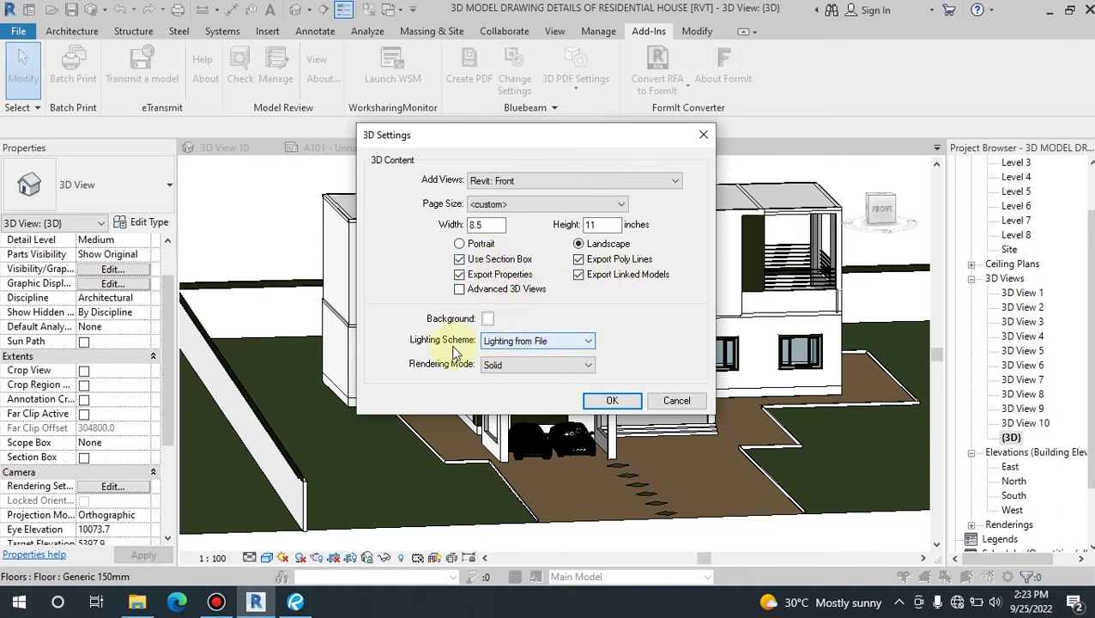
- Examine the lighting scheme and rendering mode choices for 3D PDFs, and close the settings without saving
click(558, 345)
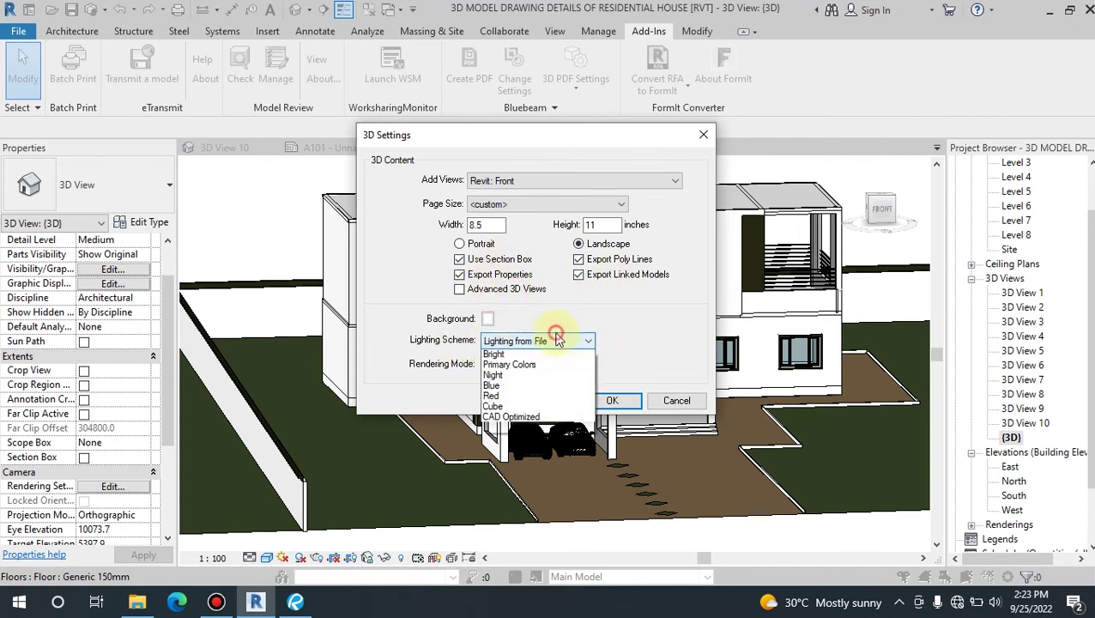
click(630, 326)
click(532, 369)
click(547, 342)
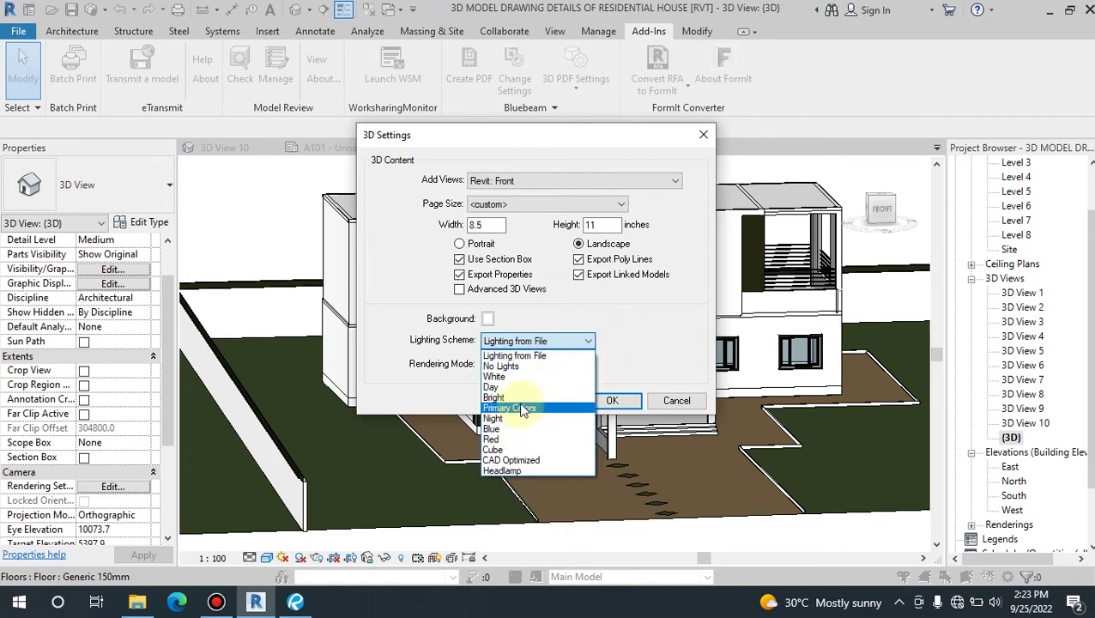
click(546, 356)
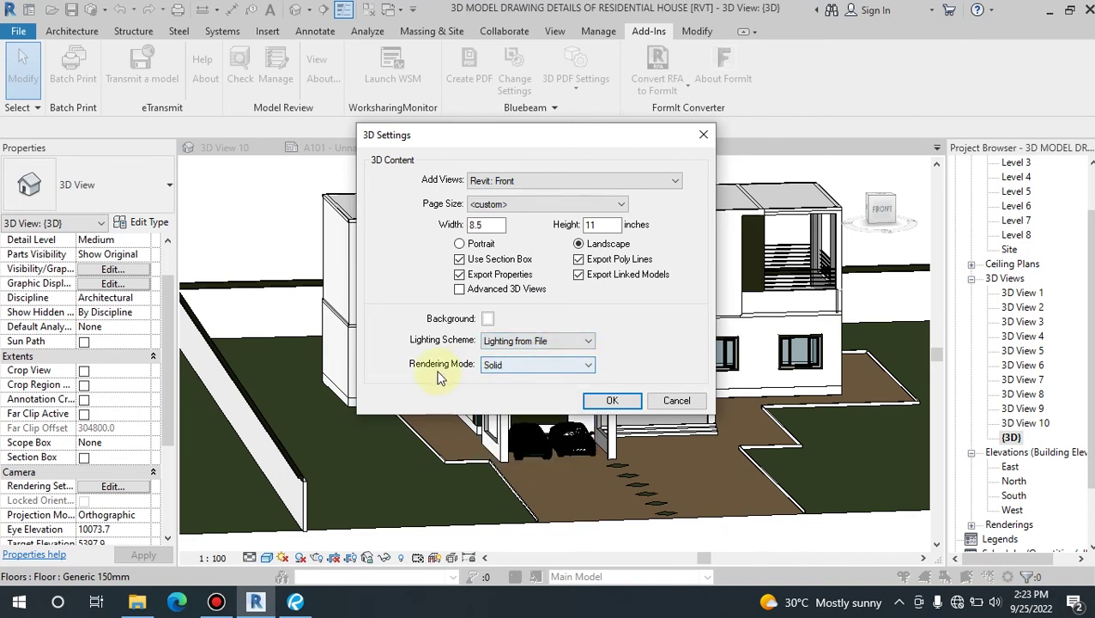
click(529, 375)
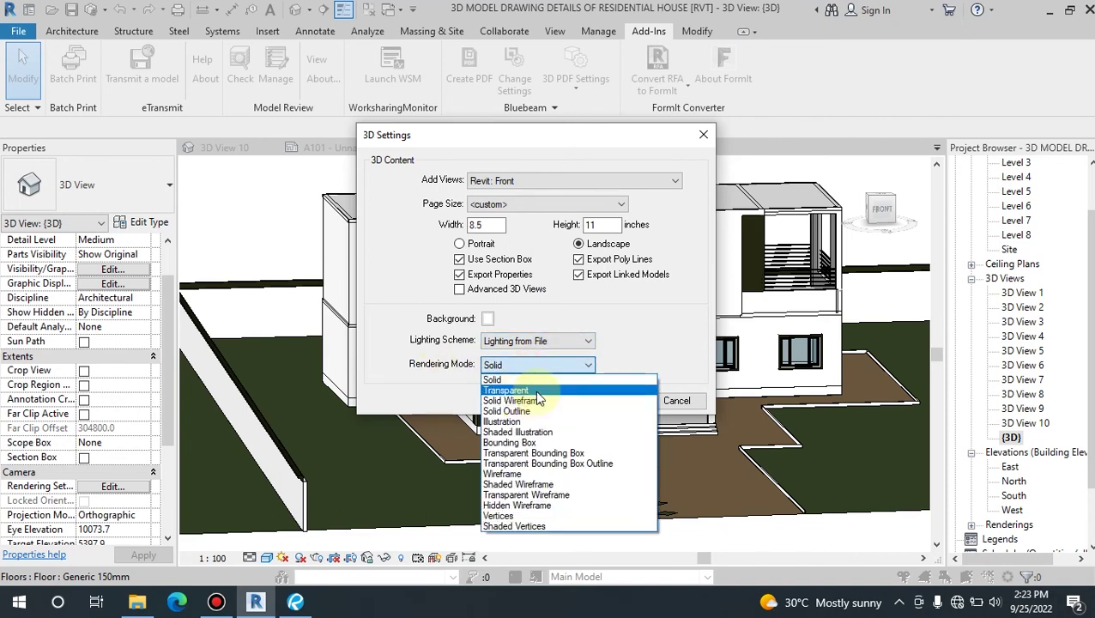
click(542, 380)
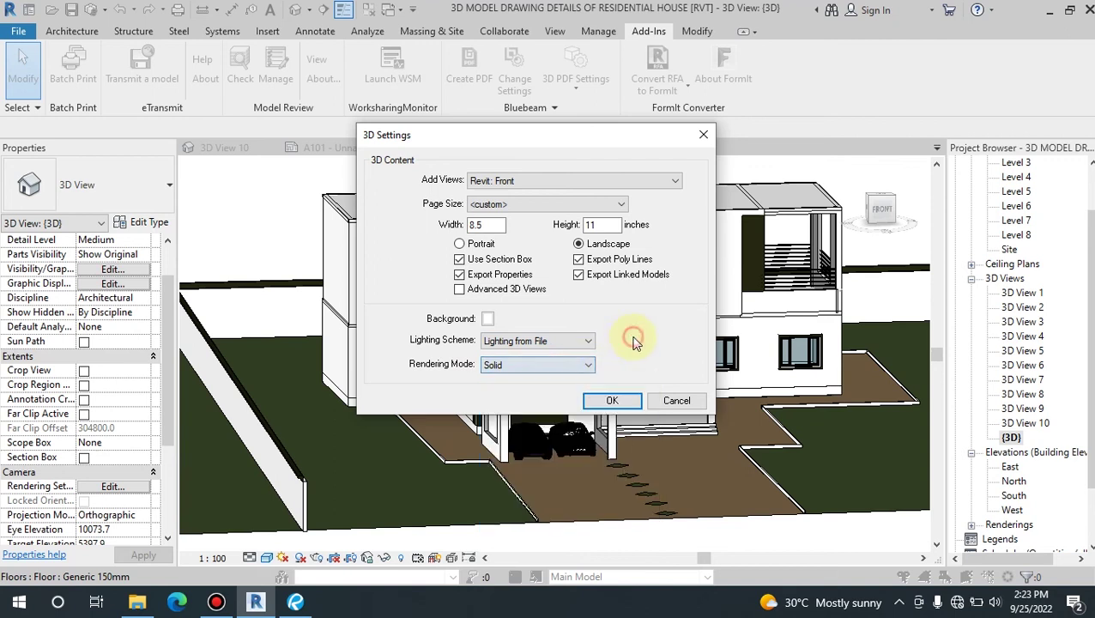
click(689, 401)
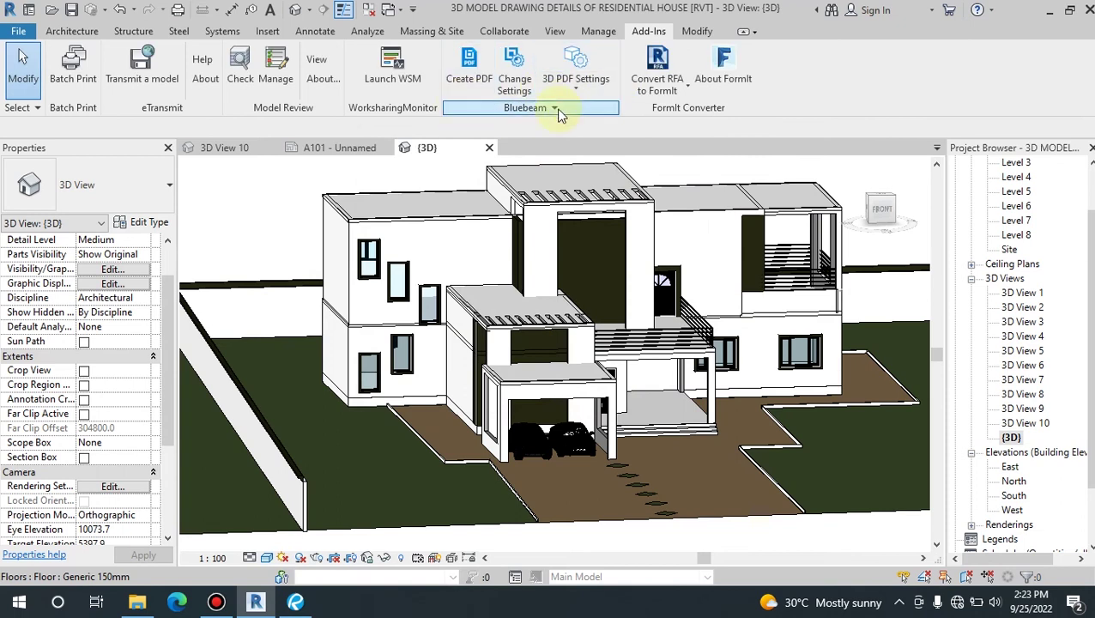
- Create a 3D PDF of the {3D} view and save it on the Desktop as 3D MODEL DRAWING
click(596, 93)
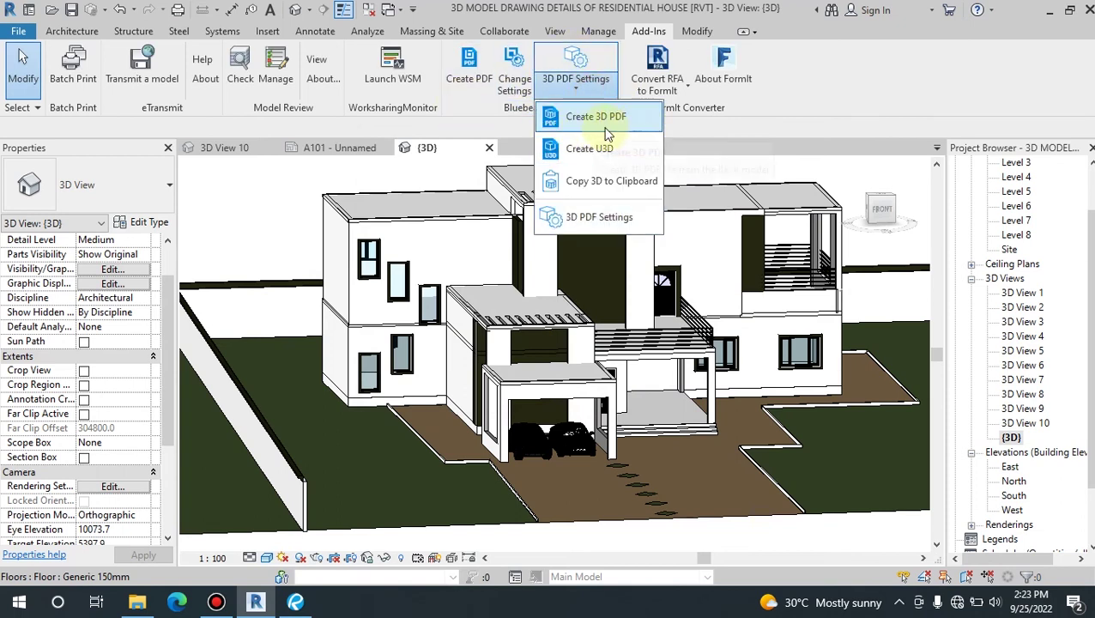
click(578, 120)
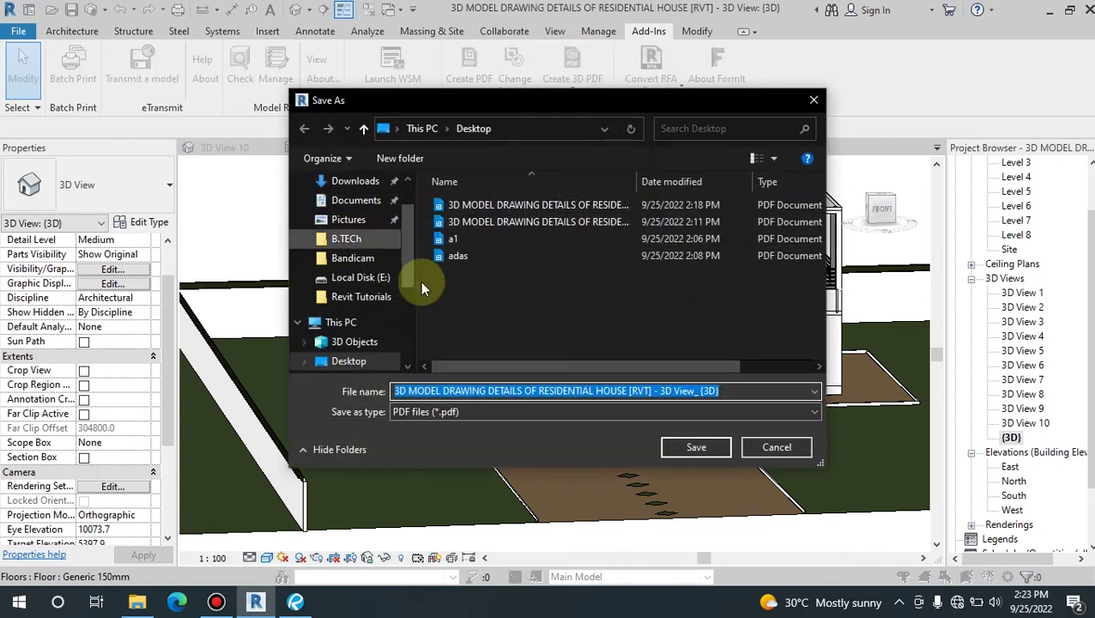
mouse_move(487, 390)
mouse_down()
mouse_move(661, 391)
mouse_move(763, 371)
mouse_up()
key(BackSpace)
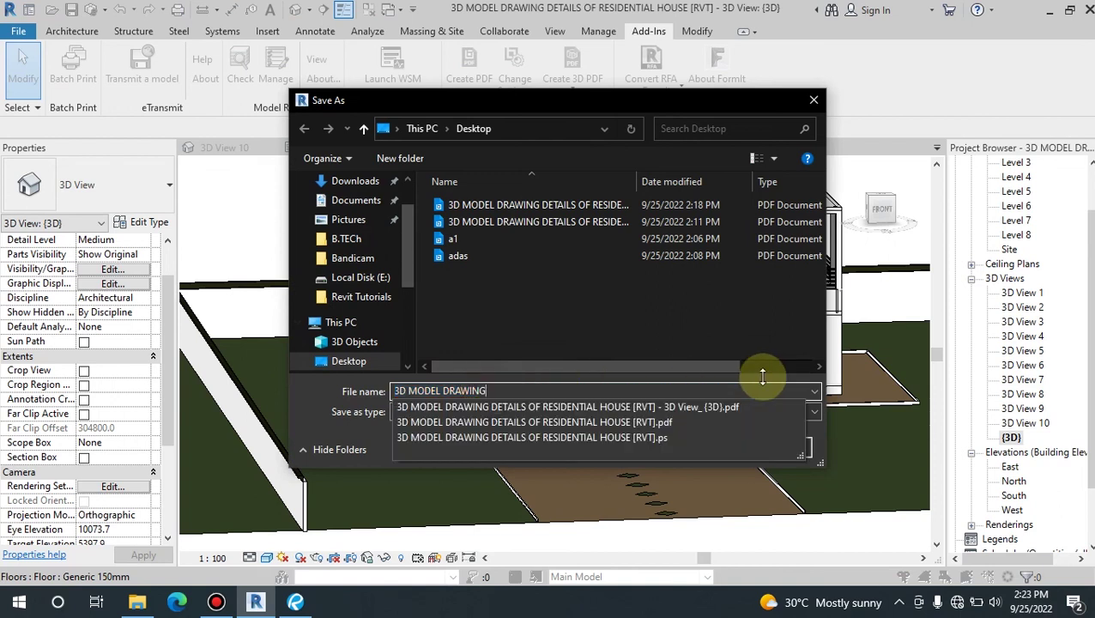
click(566, 341)
click(676, 447)
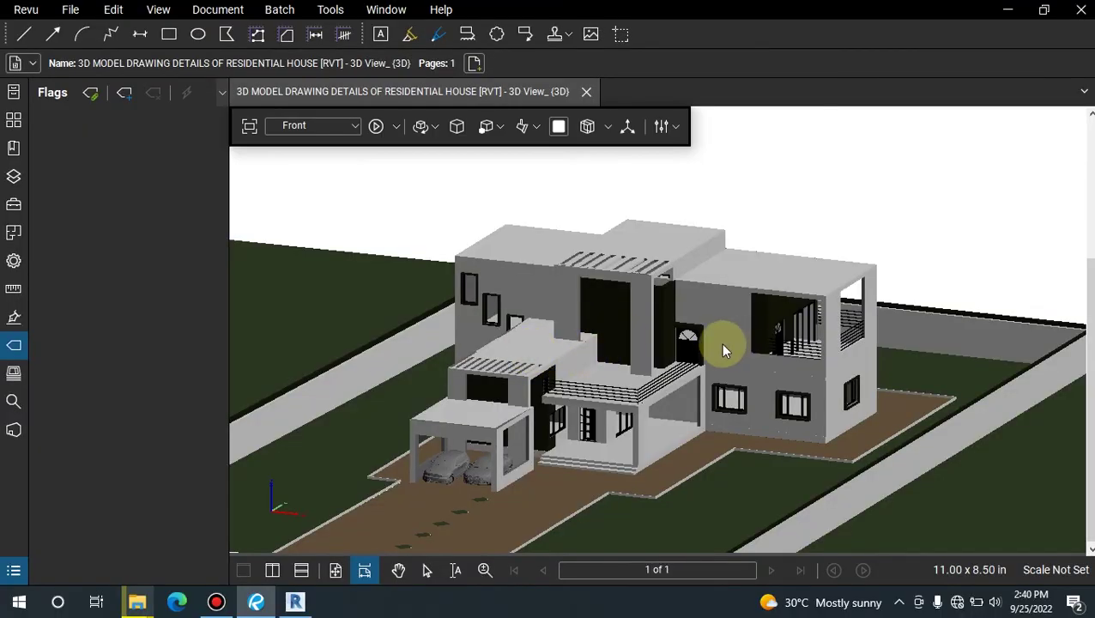
- Inspect the house from above in the 3D PDF and go through its saved Front and Default views
drag(720, 344, 431, 441)
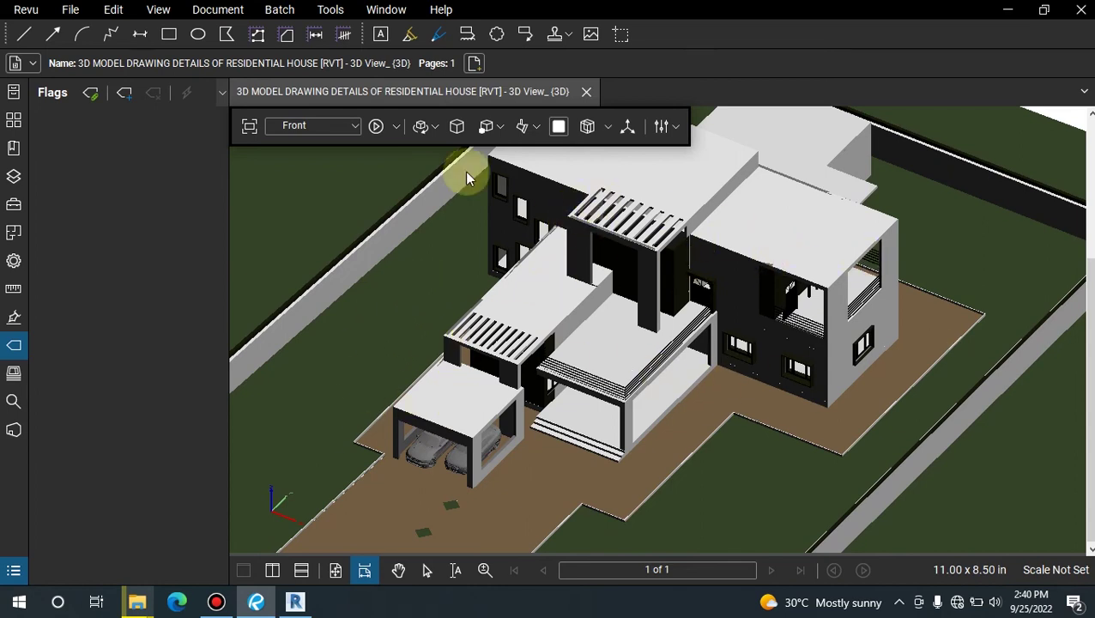
click(297, 129)
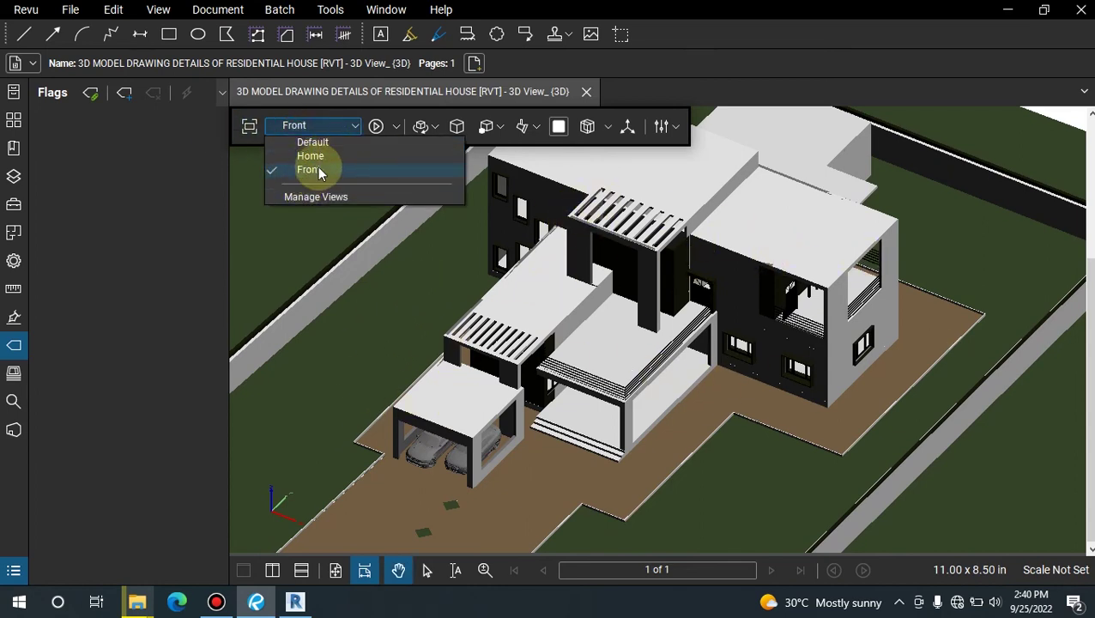
click(319, 171)
click(325, 131)
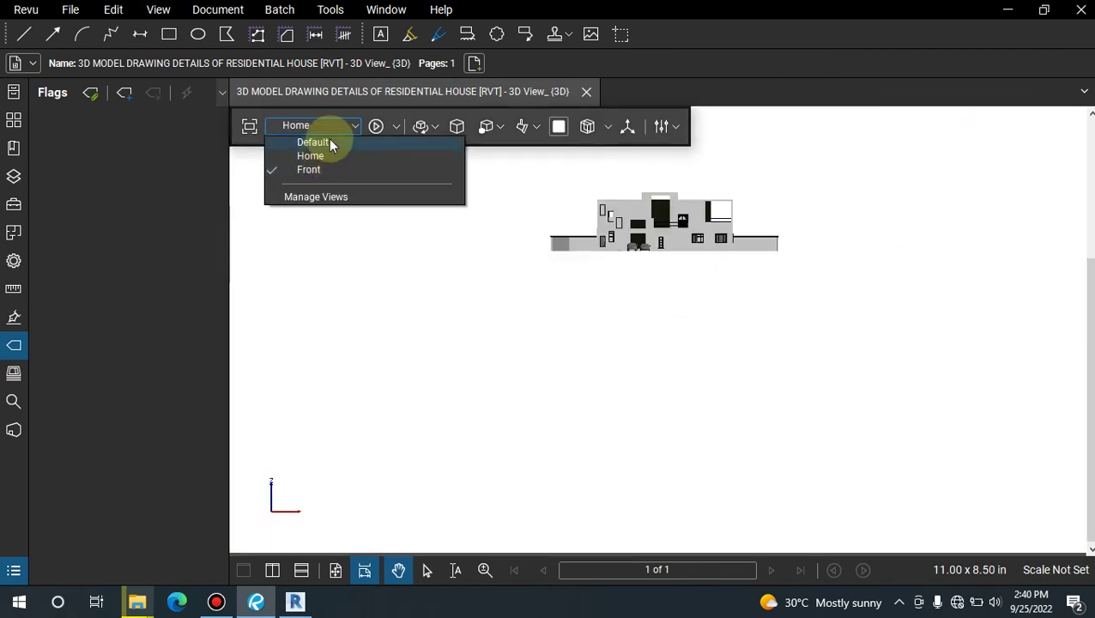
click(329, 140)
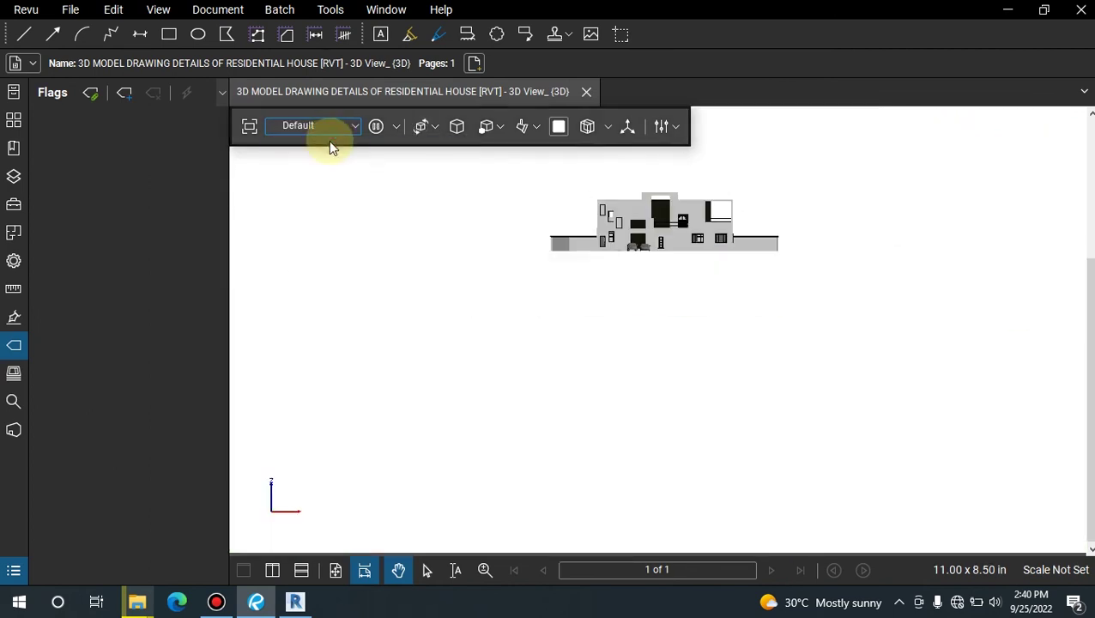
- Use the Zoom navigation mode to view the house in the 3D PDF more closely
click(436, 127)
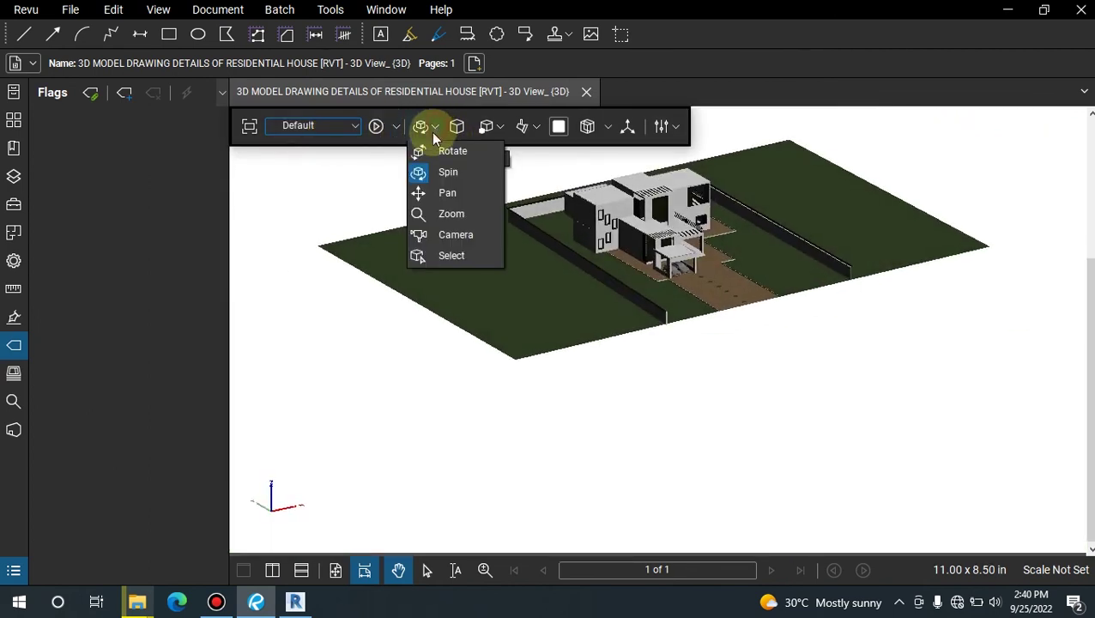
click(459, 213)
drag(623, 221, 645, 176)
drag(665, 207, 711, 228)
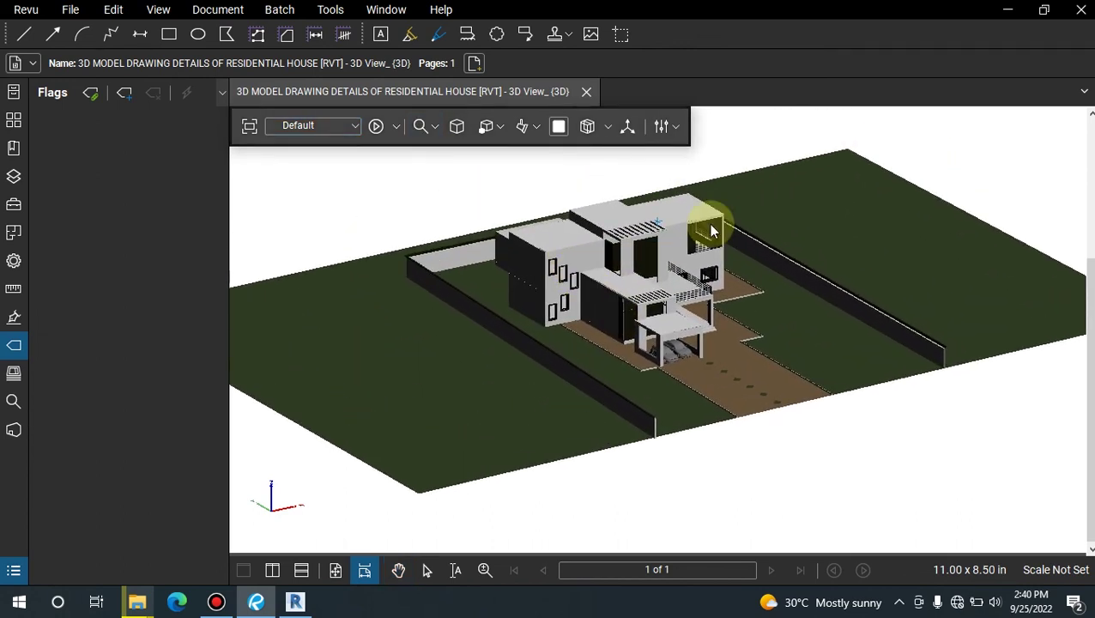
middle_drag(711, 228, 709, 235)
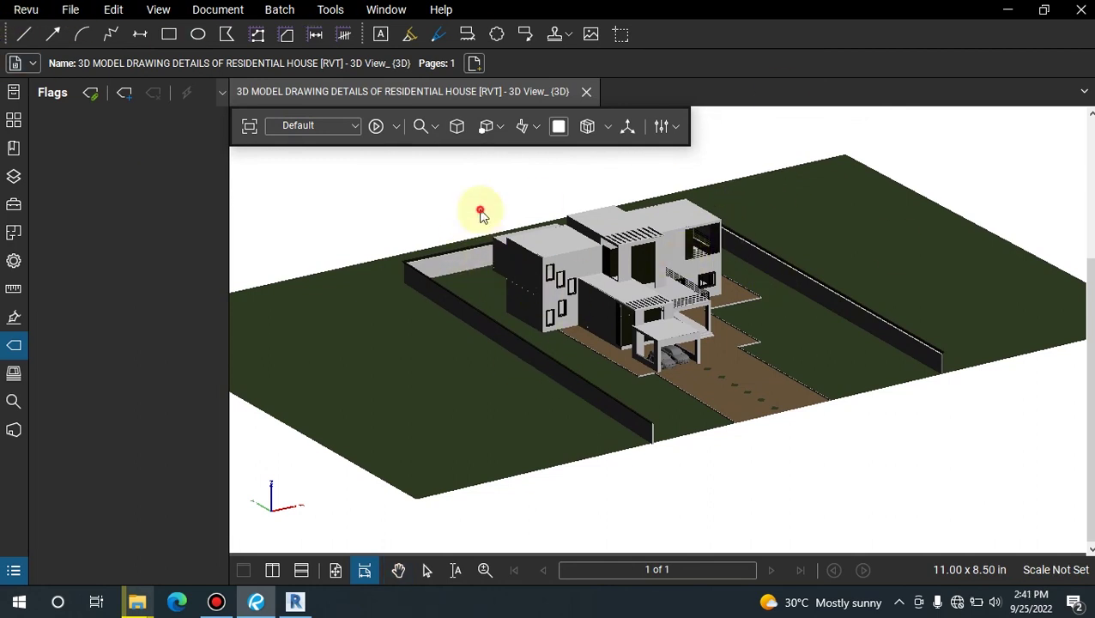
- Switch back to Revit and try to create a 3D PDF from the perspective {3D} view
click(1012, 10)
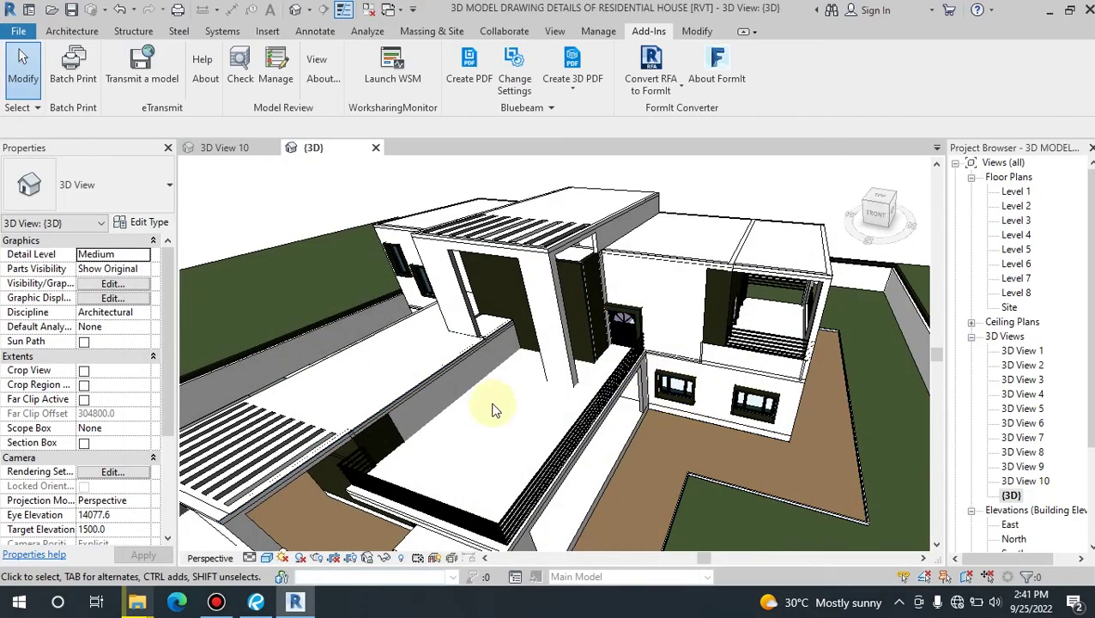
click(572, 62)
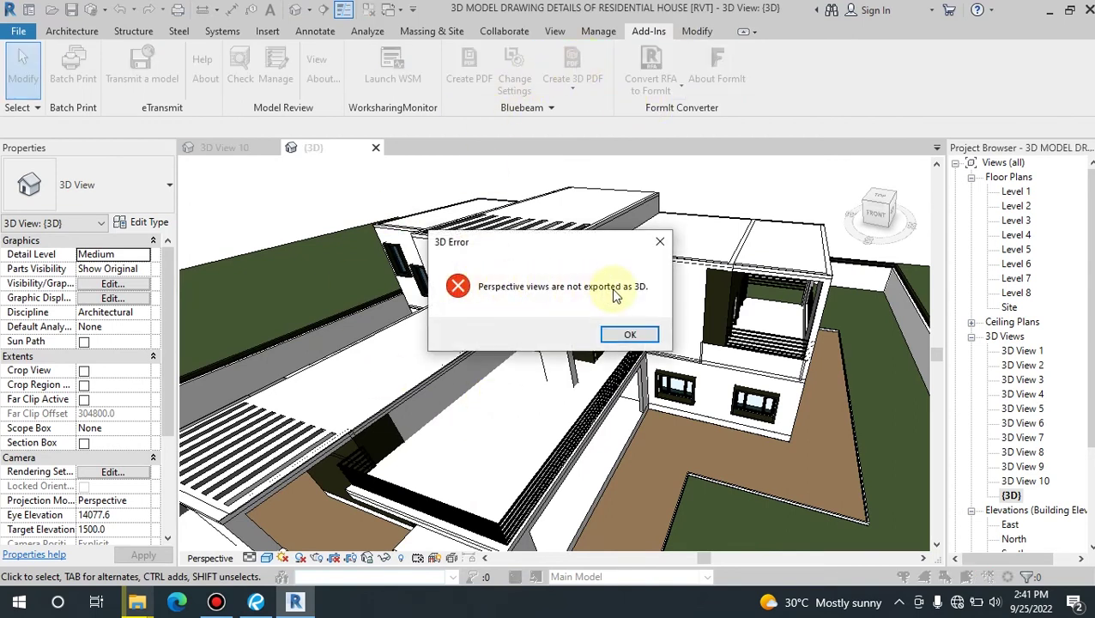
click(635, 335)
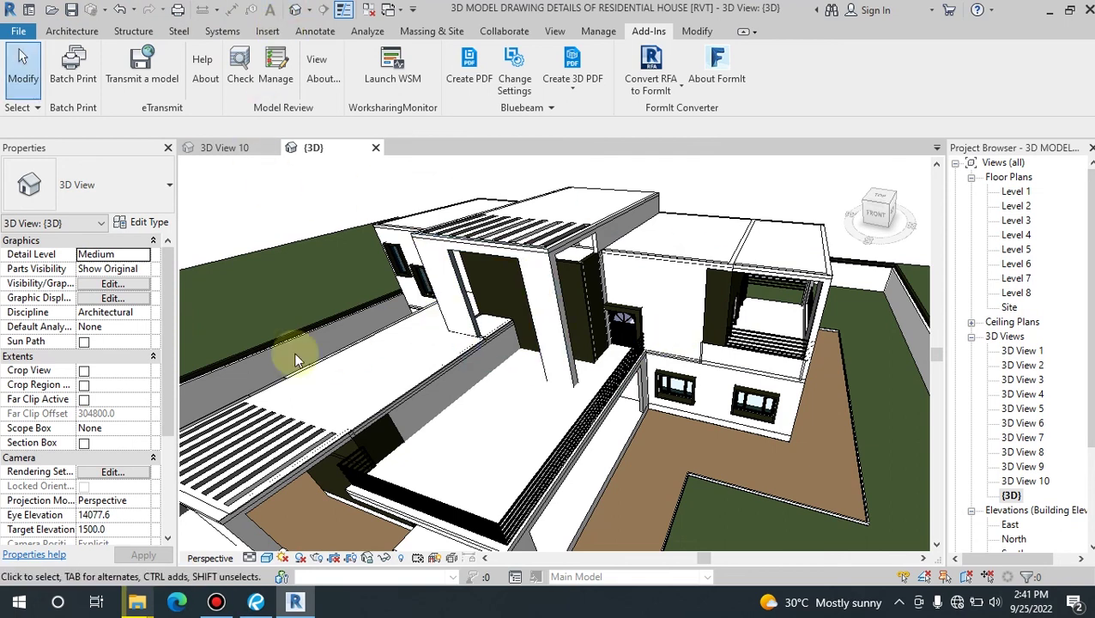
- Set the {3D} view's projection mode to Orthographic
drag(163, 341, 165, 376)
click(143, 427)
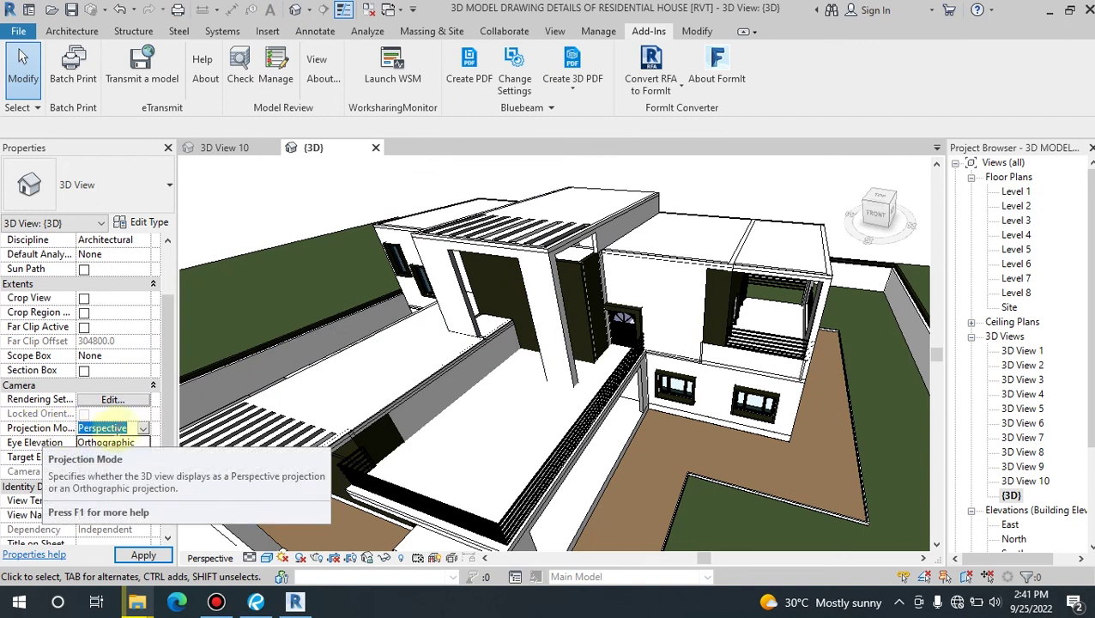
click(115, 442)
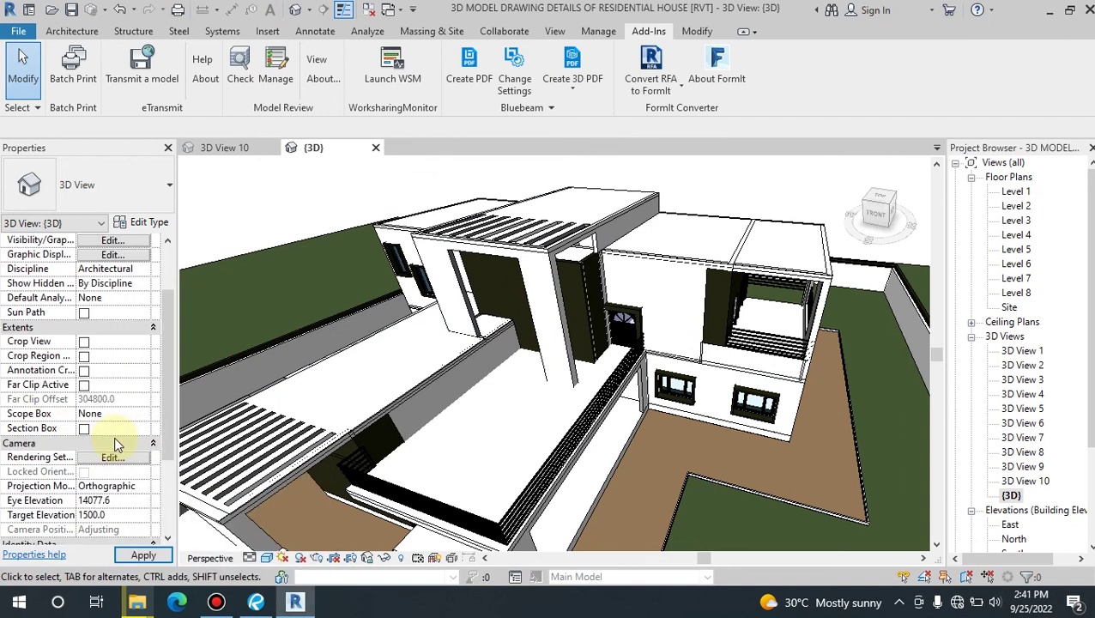